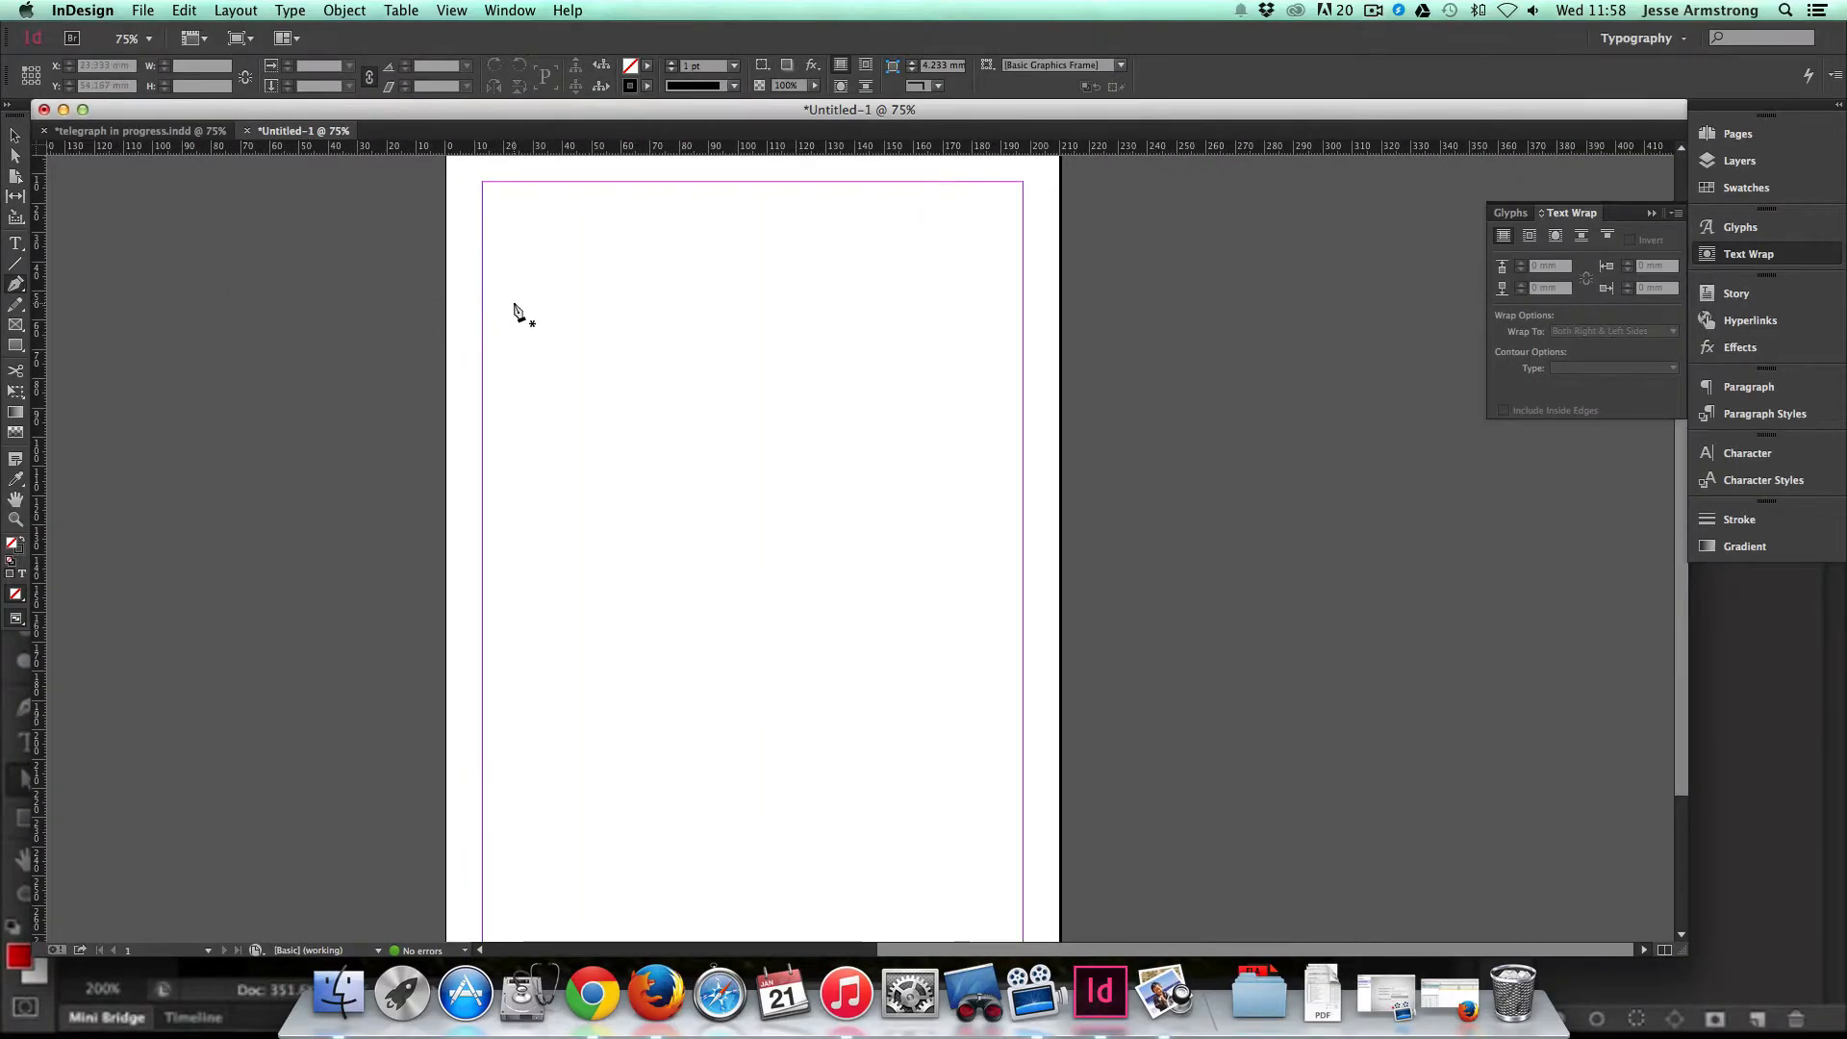
Step: Draw a closed four-cornered straight-edged shape about 68 by 47 mm near the top of the page with the Pen tool
{"action": "left_click", "coordinate": [525, 301]}
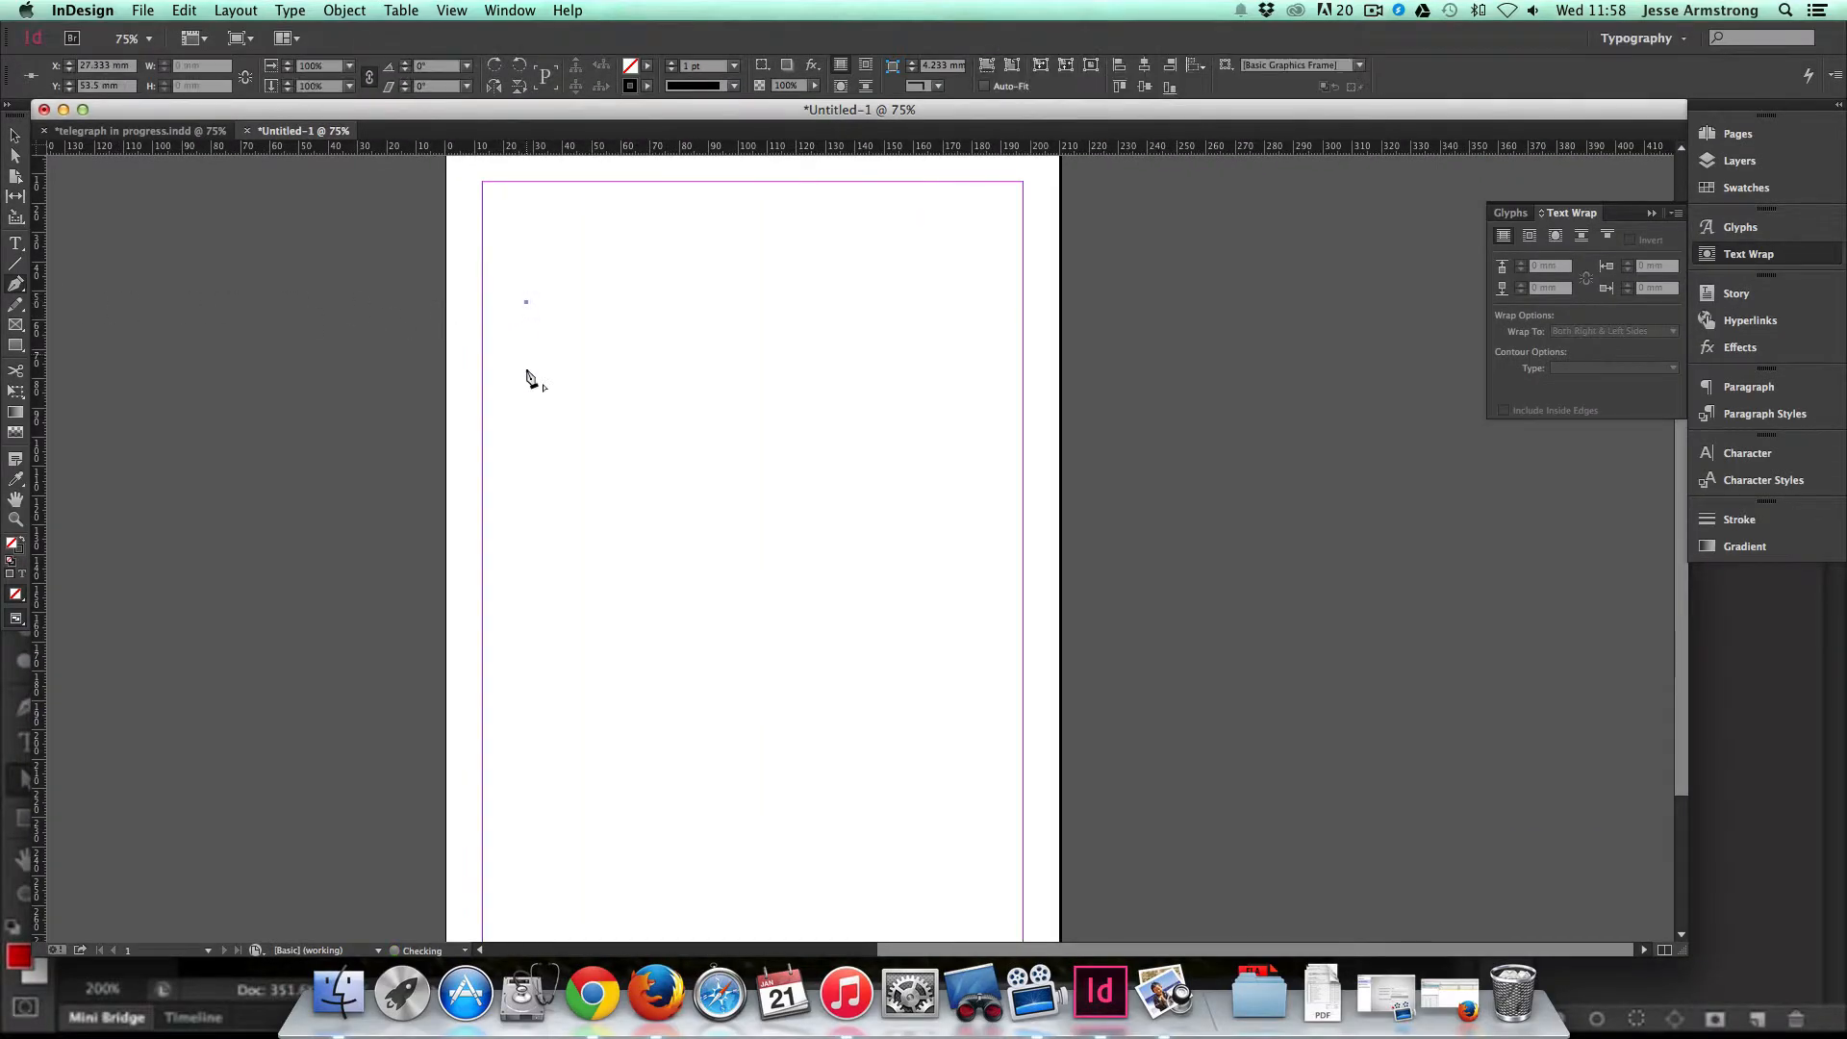
{"action": "left_click", "coordinate": [525, 431]}
{"action": "left_click", "coordinate": [723, 438]}
{"action": "left_click", "coordinate": [718, 303]}
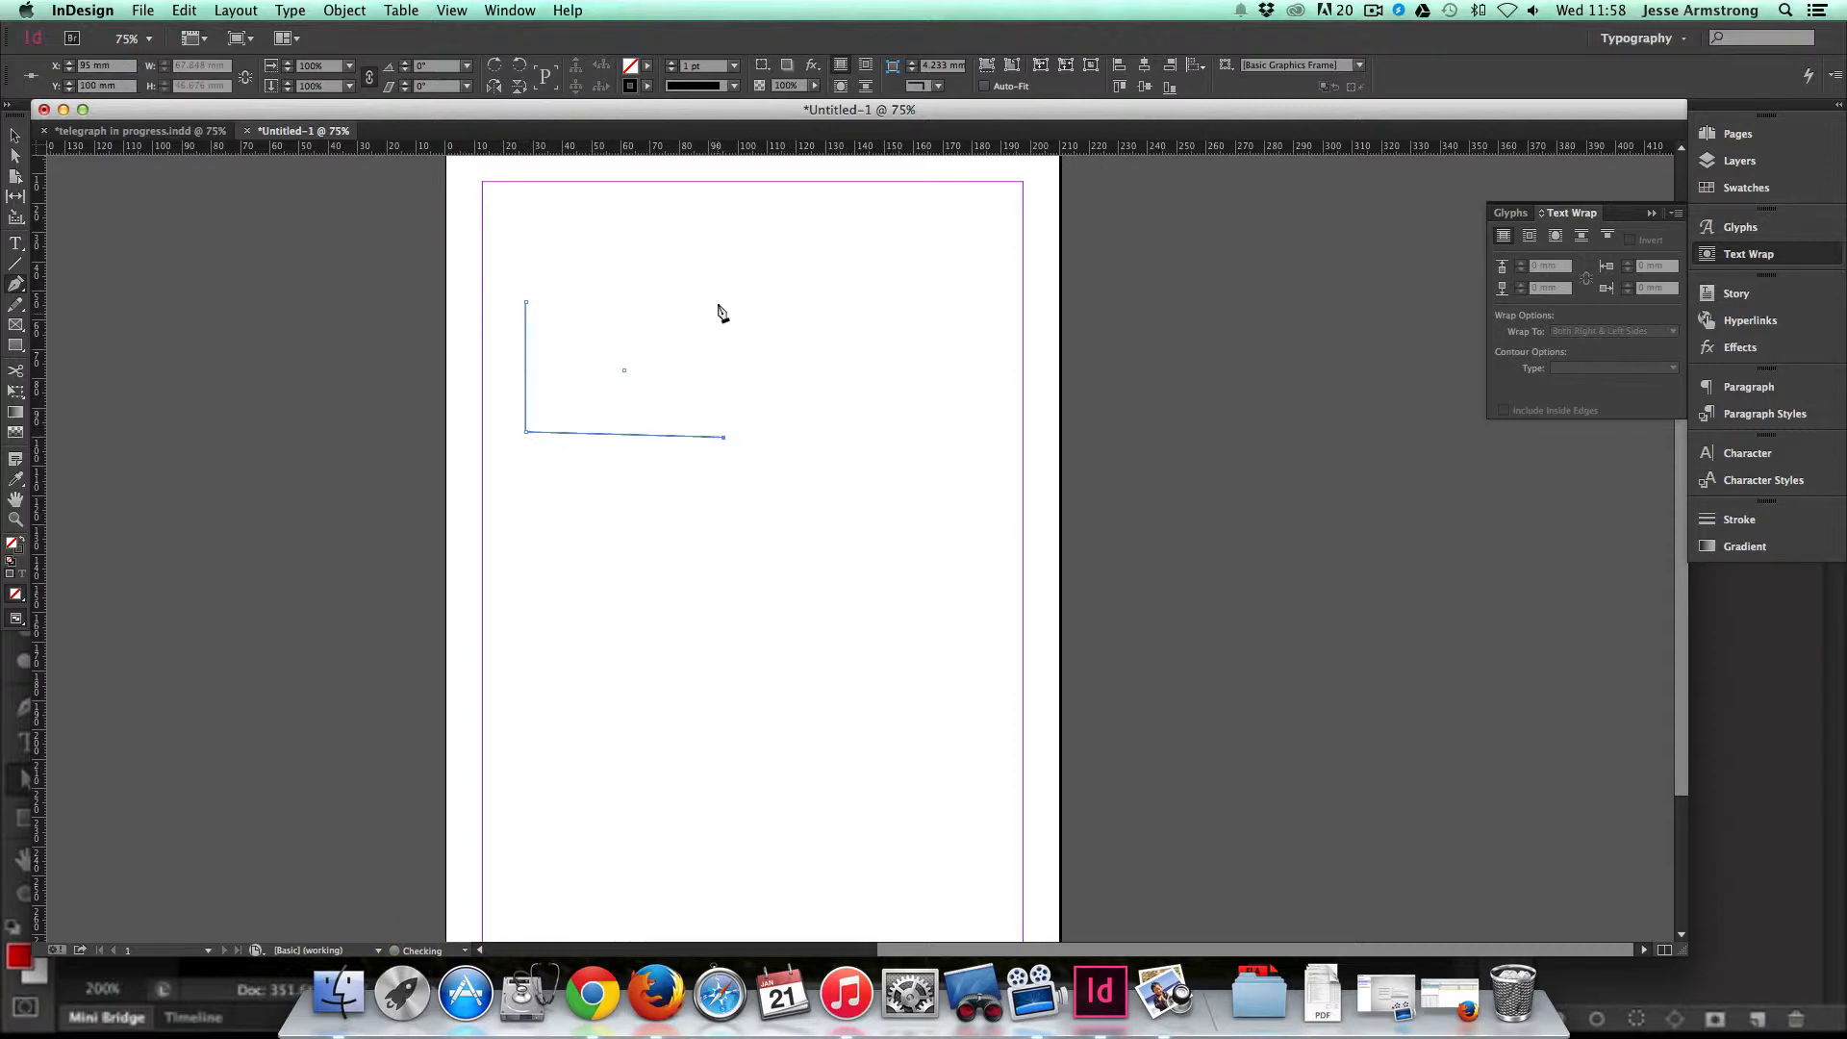
{"action": "left_click", "coordinate": [526, 302]}
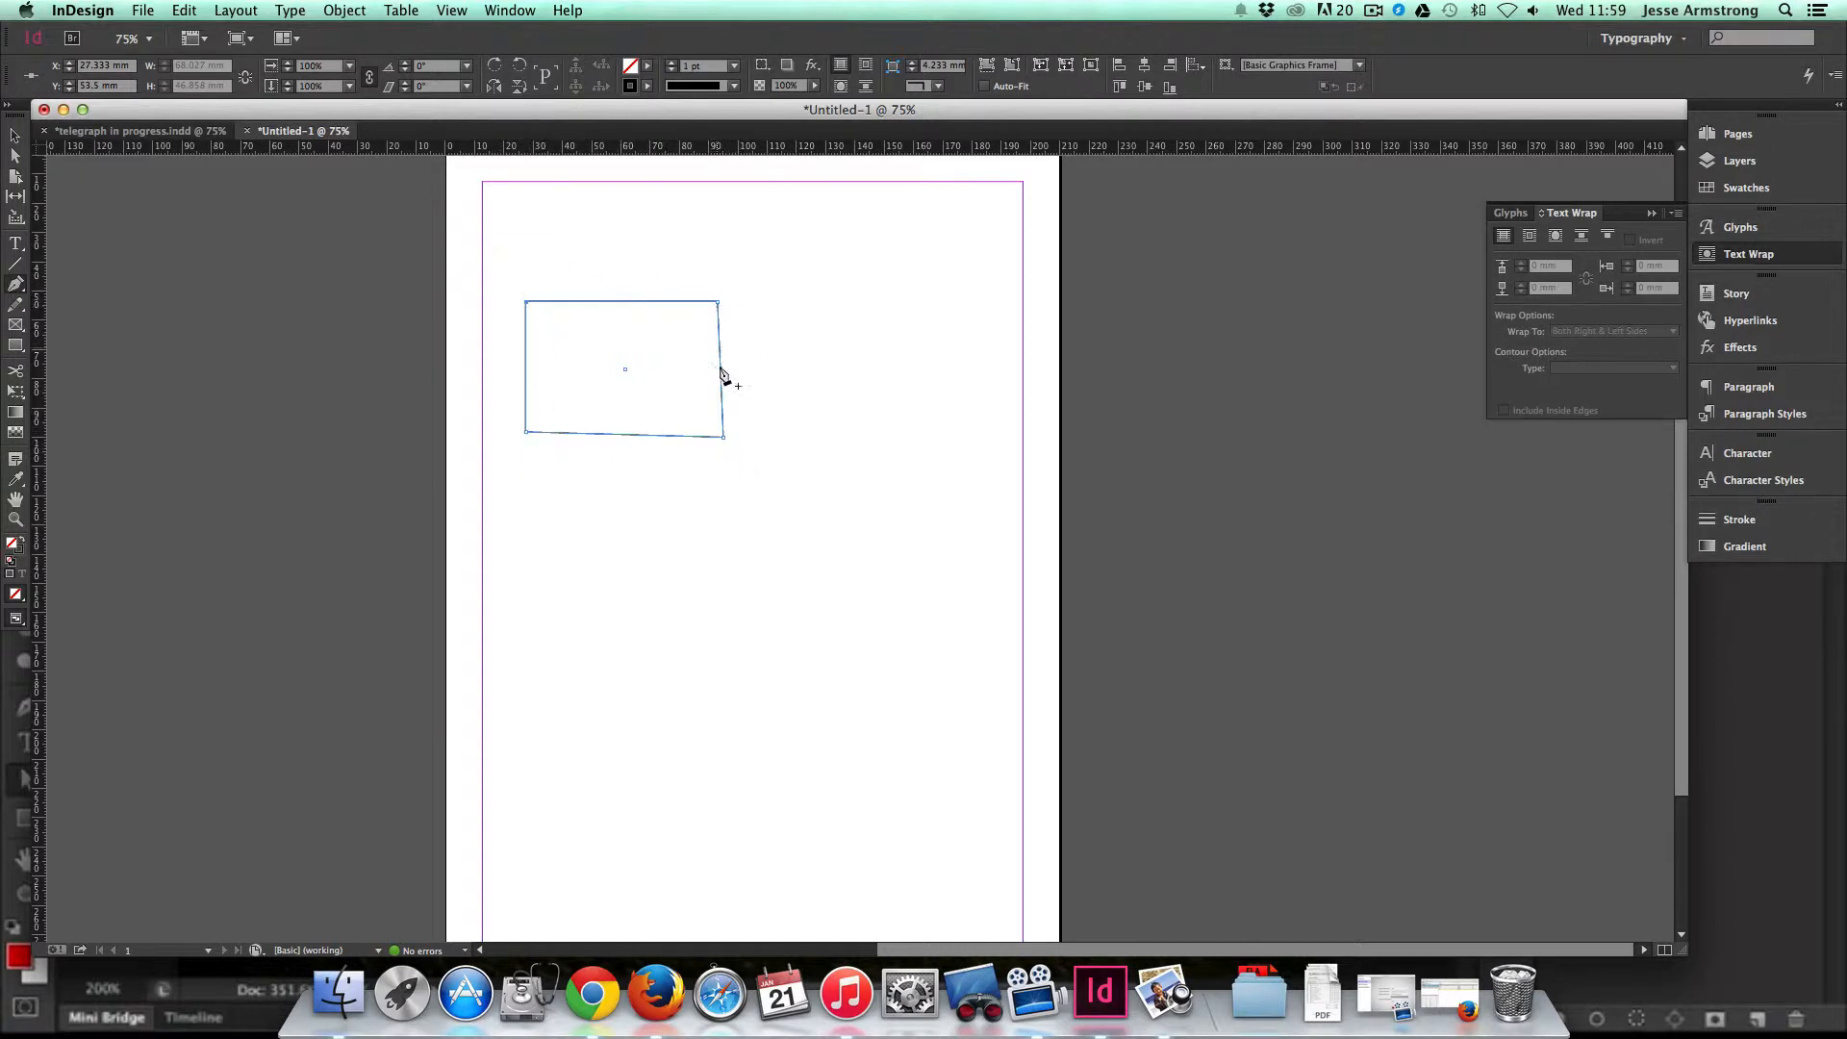
Step: Draw a closed shape with curved corners, about 58 by 42 mm, below the straight-edged shape with the Pen tool and deselect it
{"action": "scroll", "coordinate": [544, 452], "scroll_direction": "down", "scroll_amount": 2}
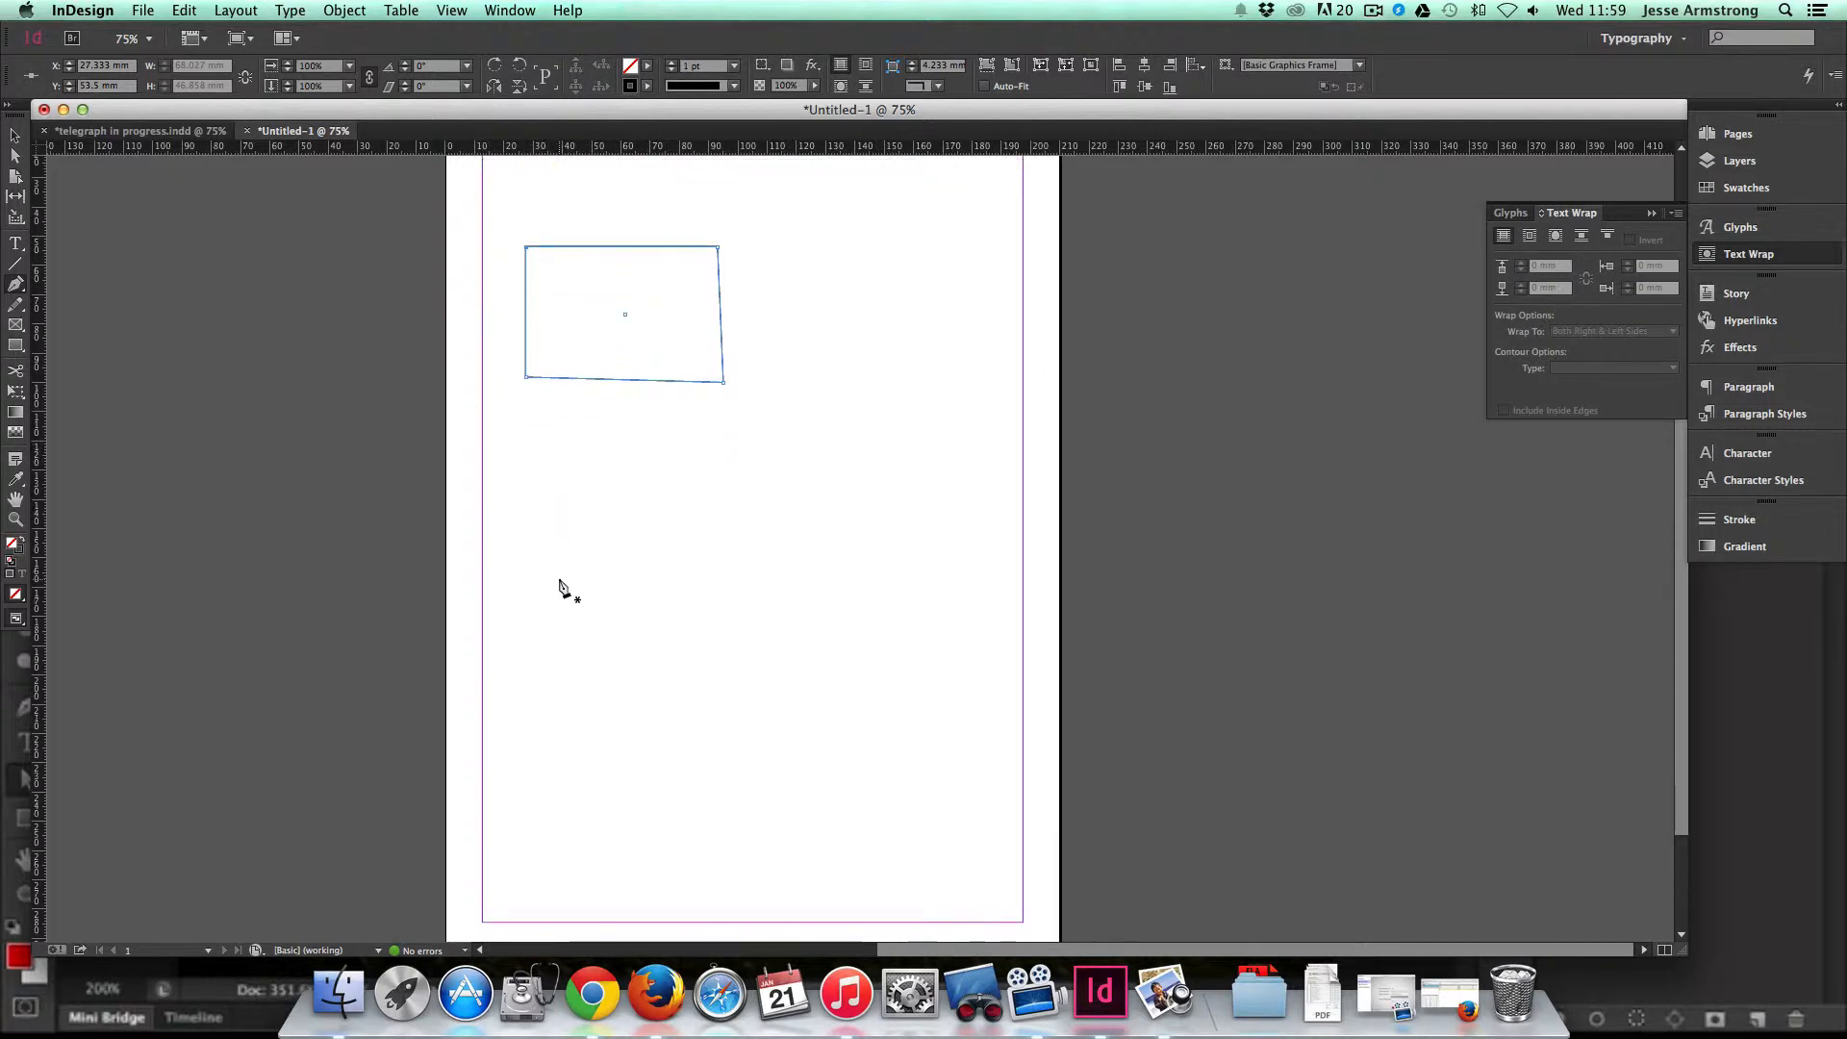
{"action": "left_click_drag", "start_coordinate": [559, 578], "coordinate": [558, 640]}
{"action": "left_click", "coordinate": [723, 525]}
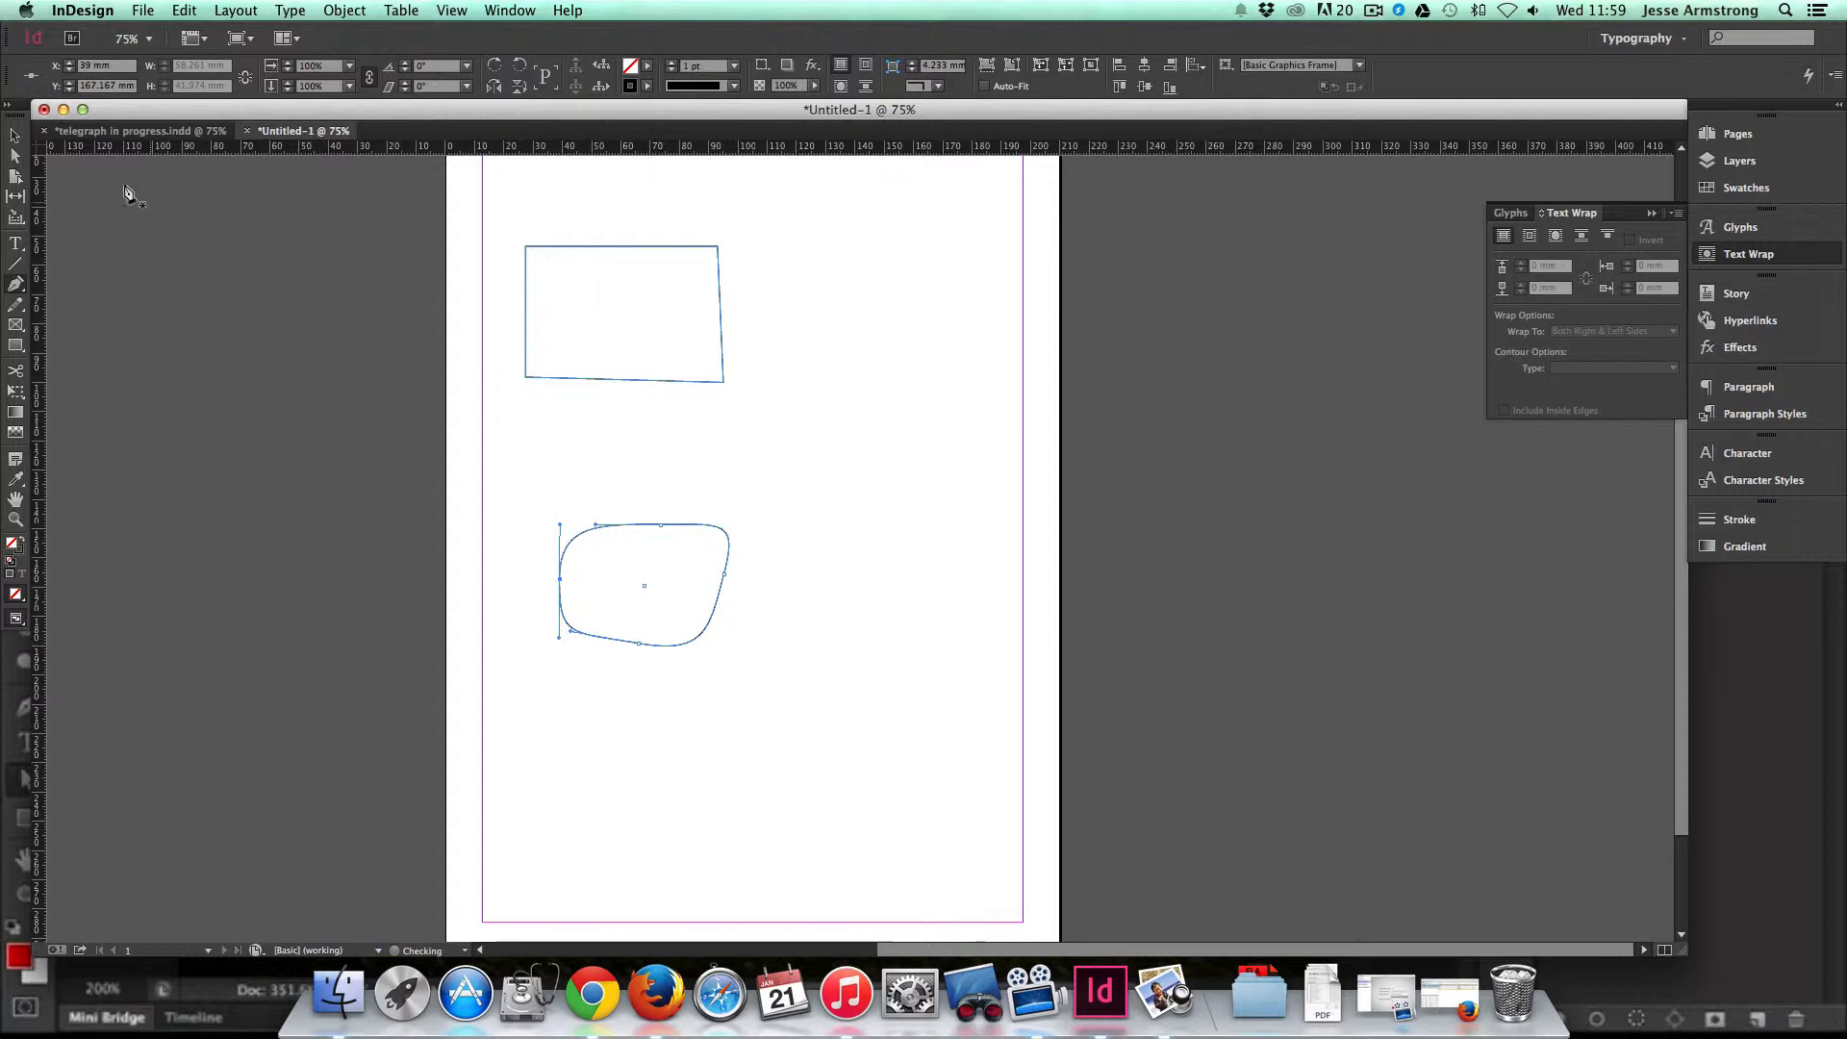
{"action": "left_click", "coordinate": [14, 134]}
{"action": "left_click", "coordinate": [774, 584]}
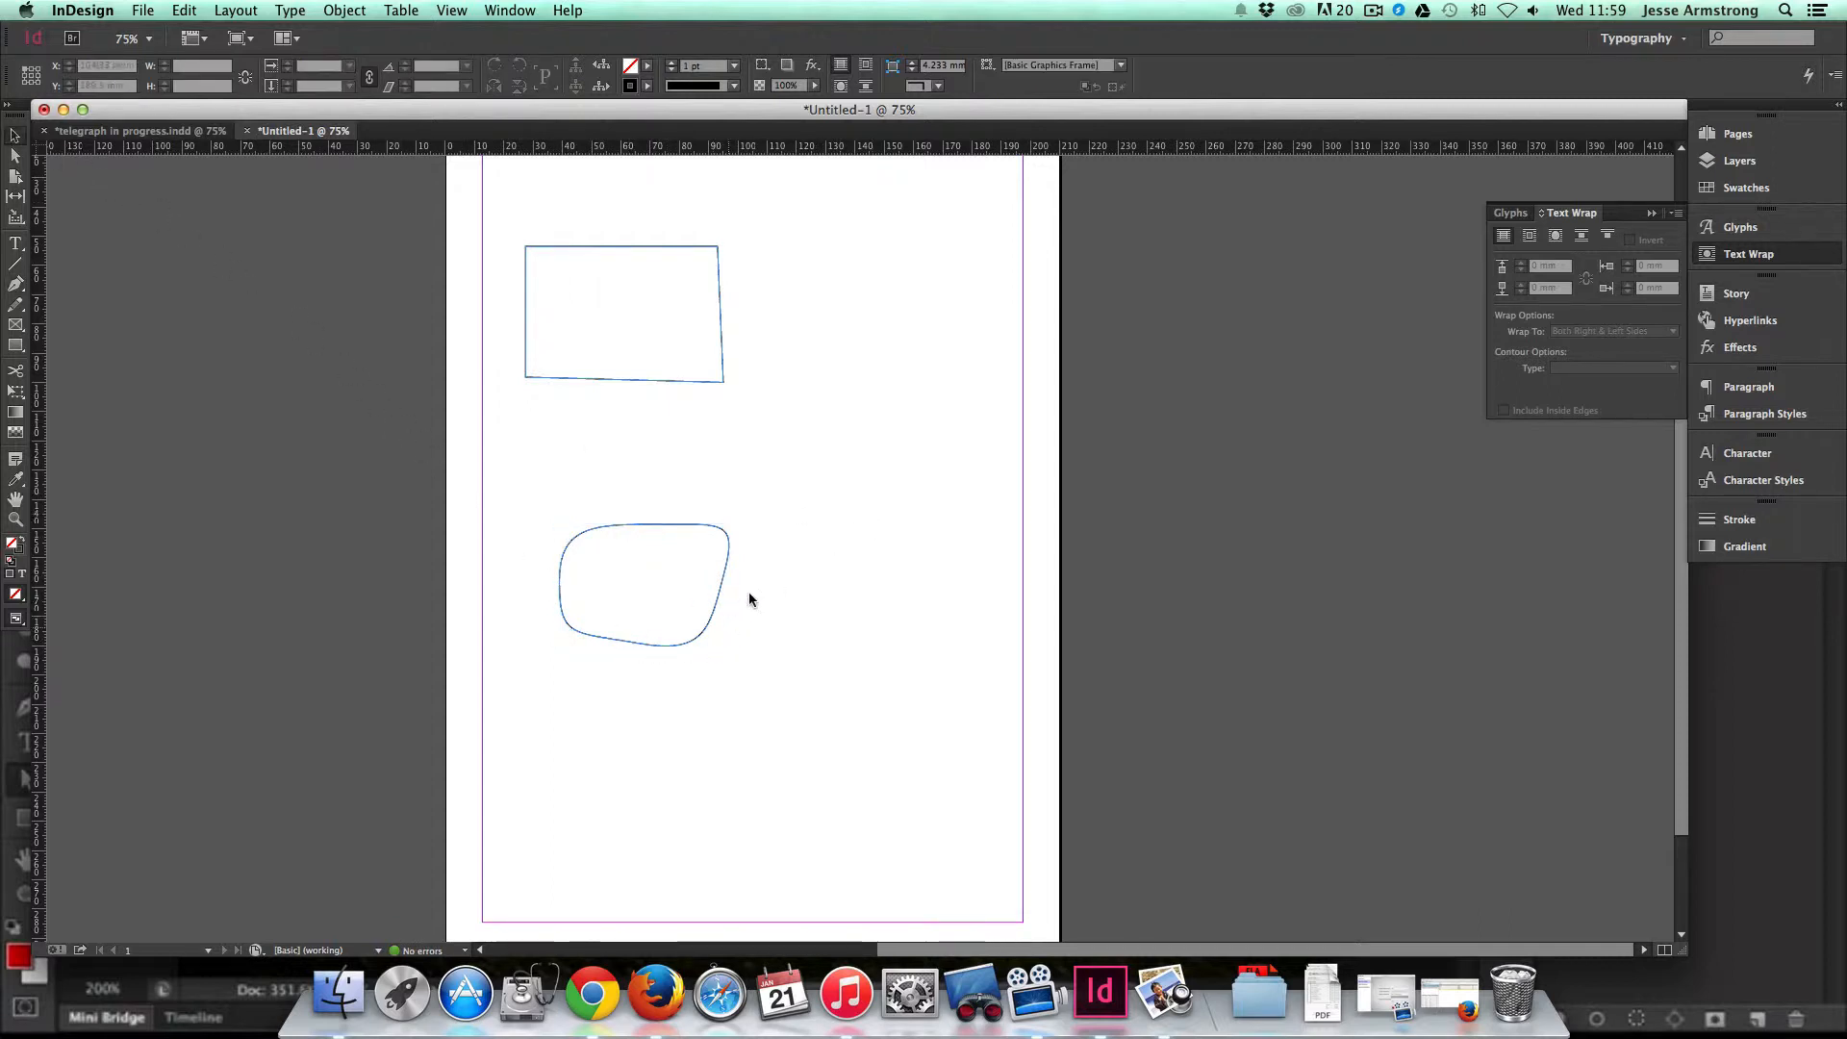
{"action": "left_click", "coordinate": [721, 541]}
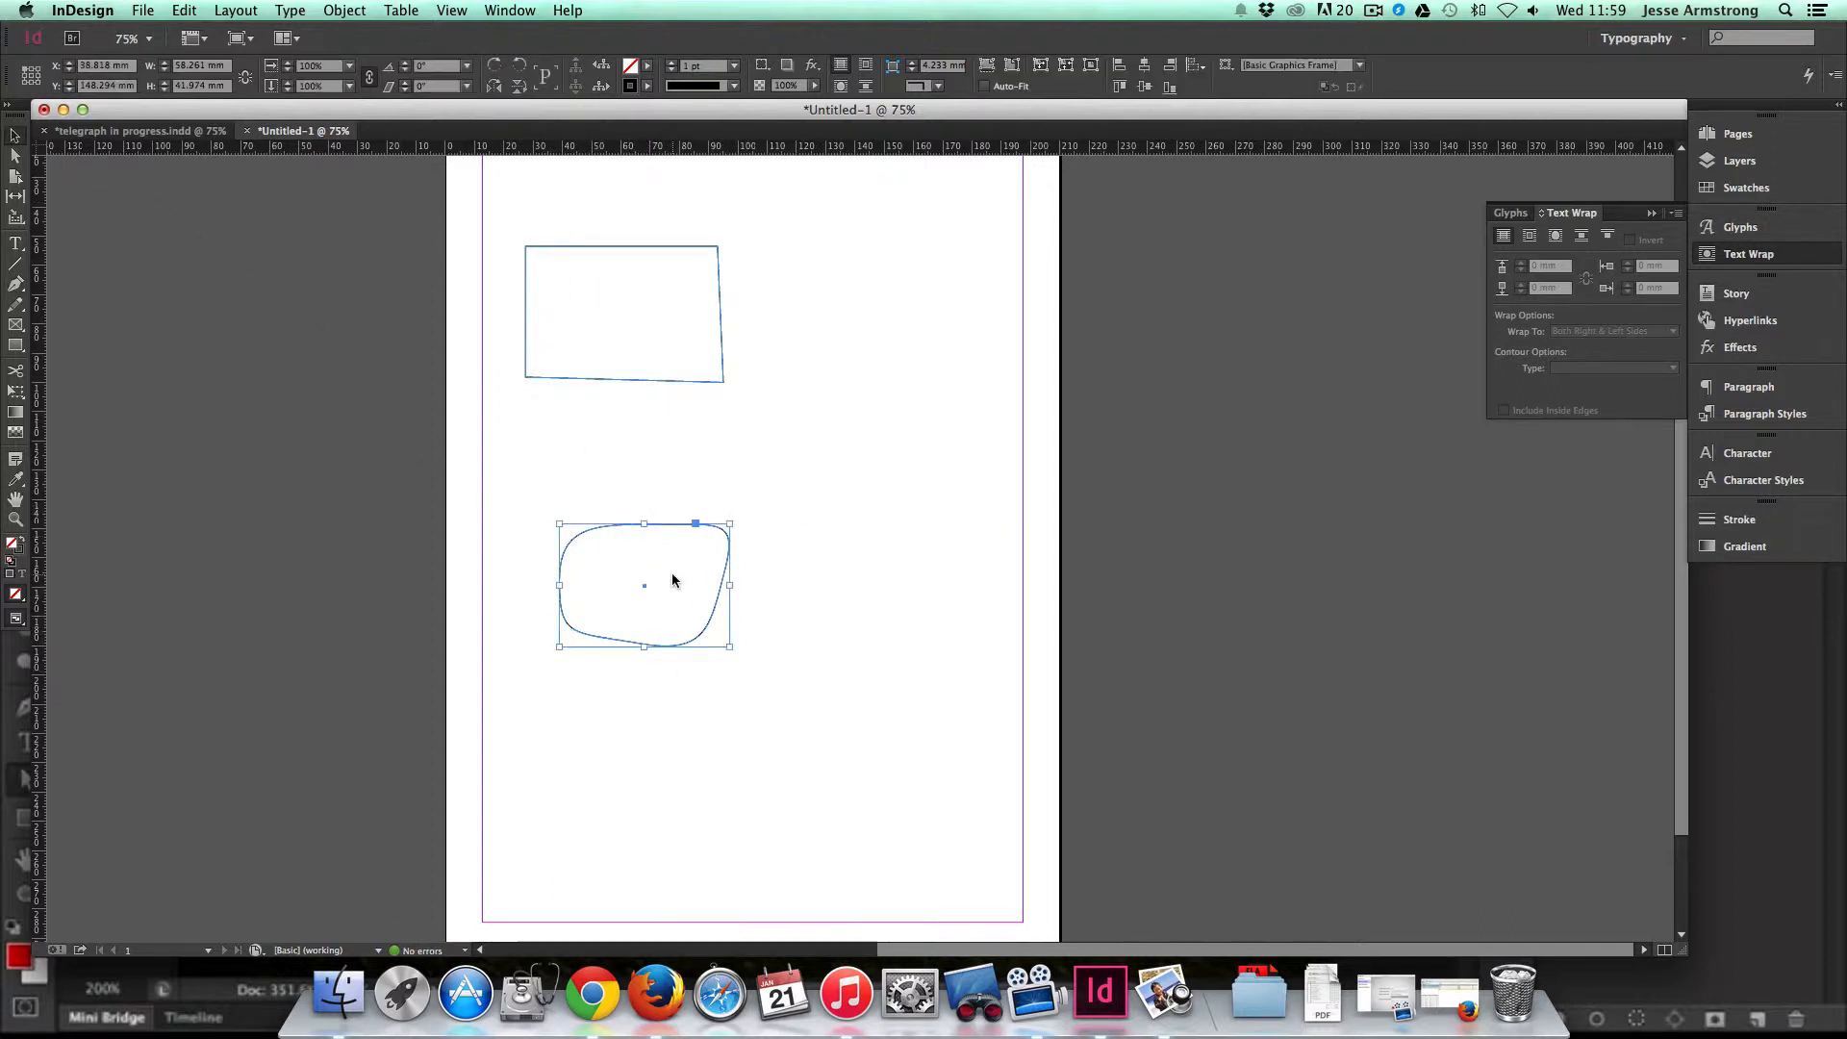
{"action": "left_click", "coordinate": [848, 609]}
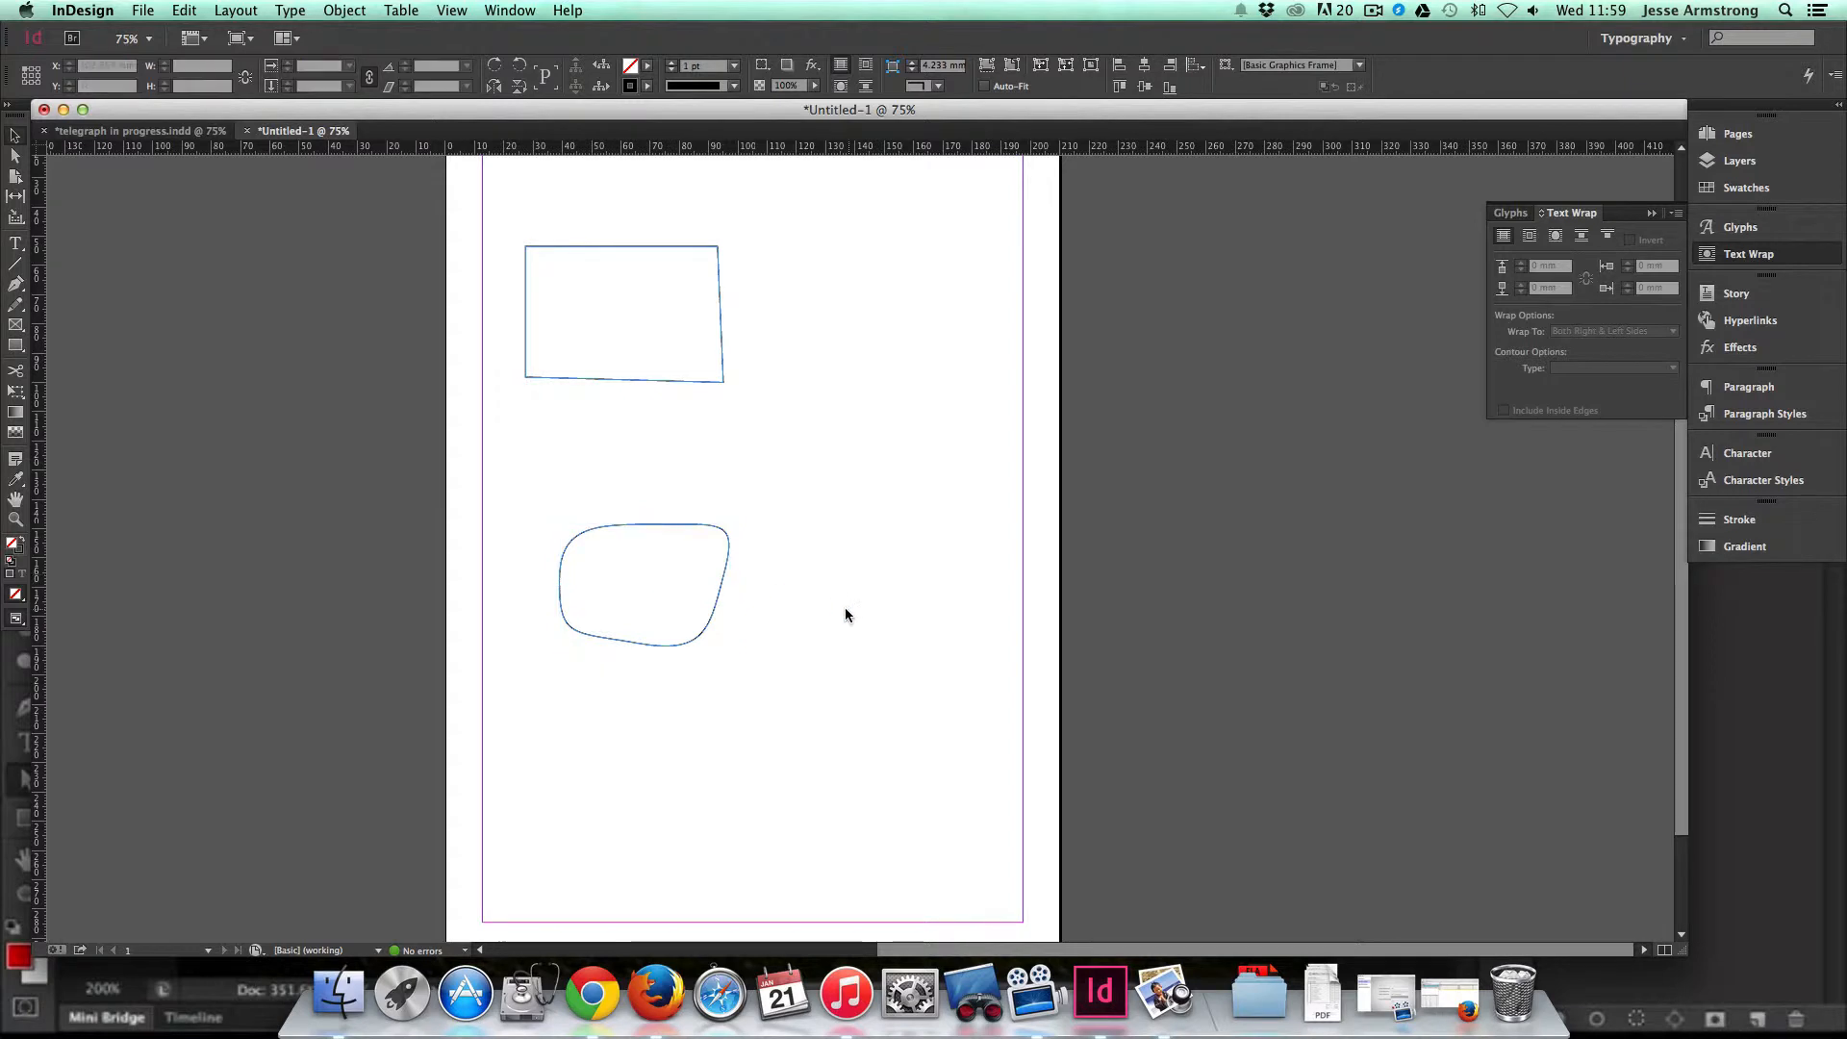
{"action": "left_click", "coordinate": [726, 579]}
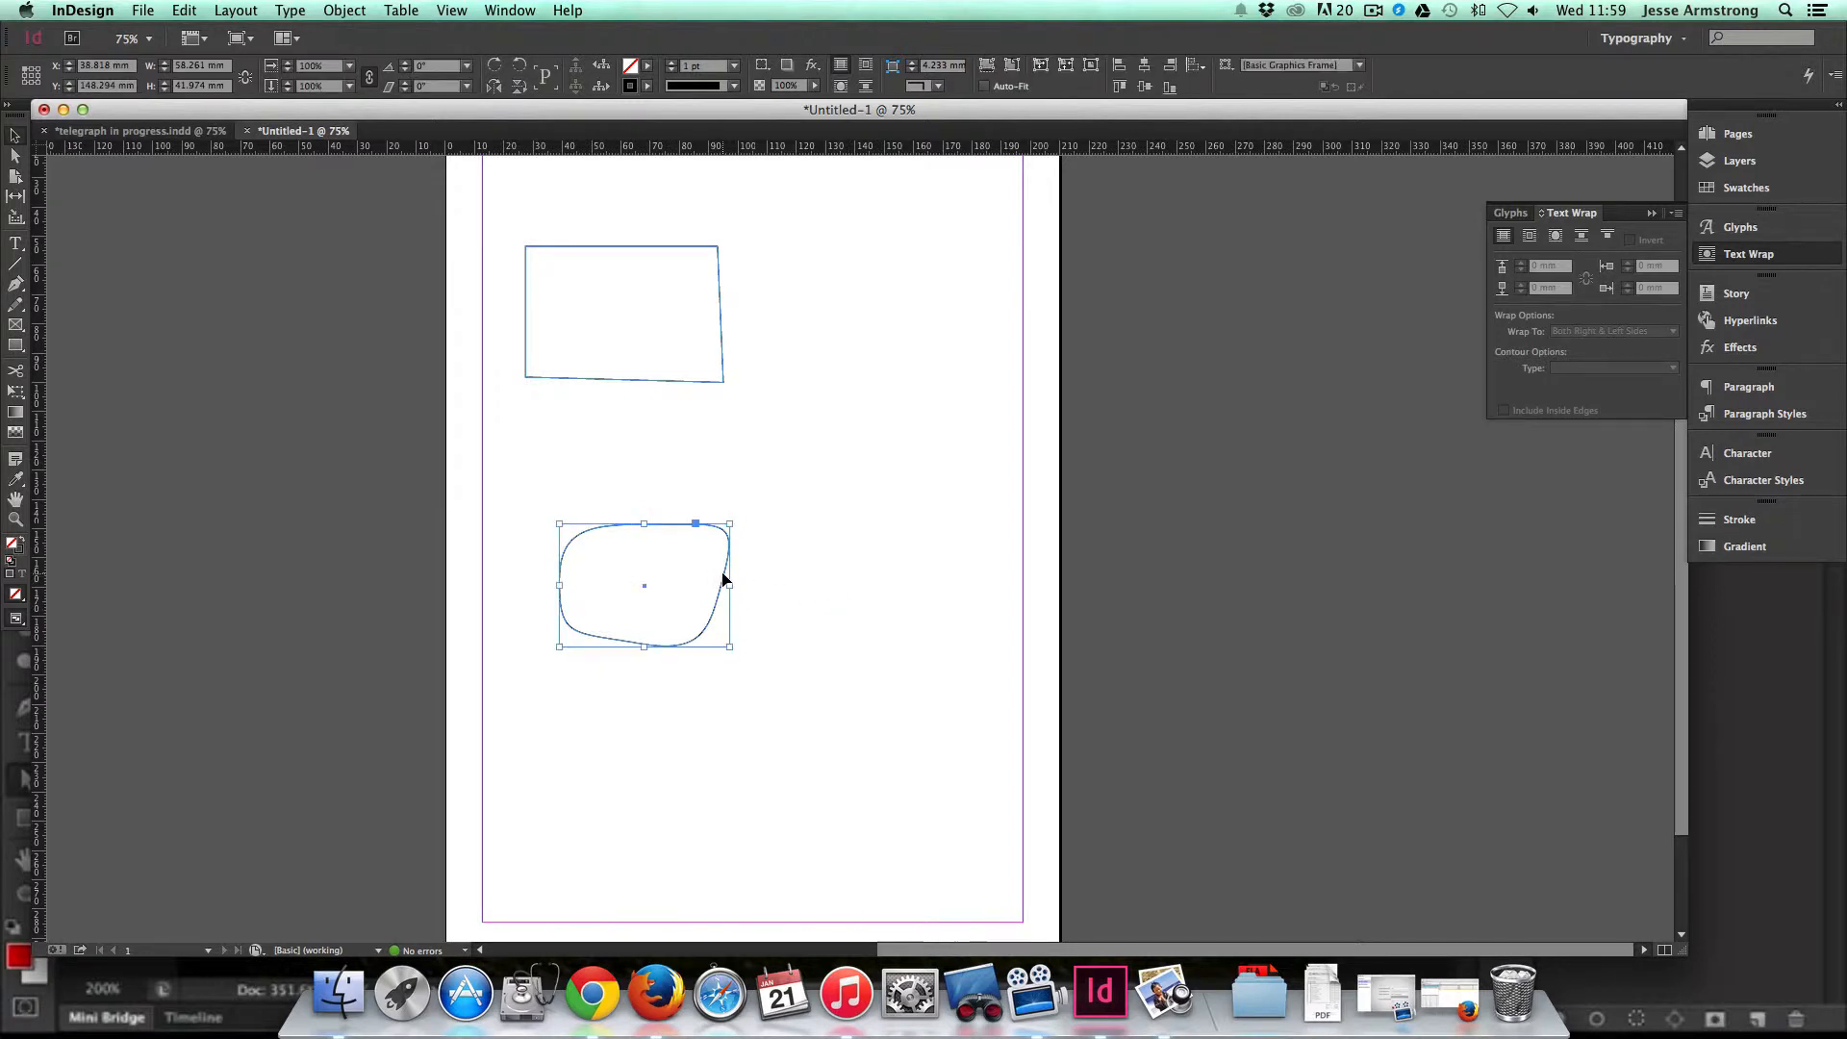
{"action": "key", "text": "super+d"}
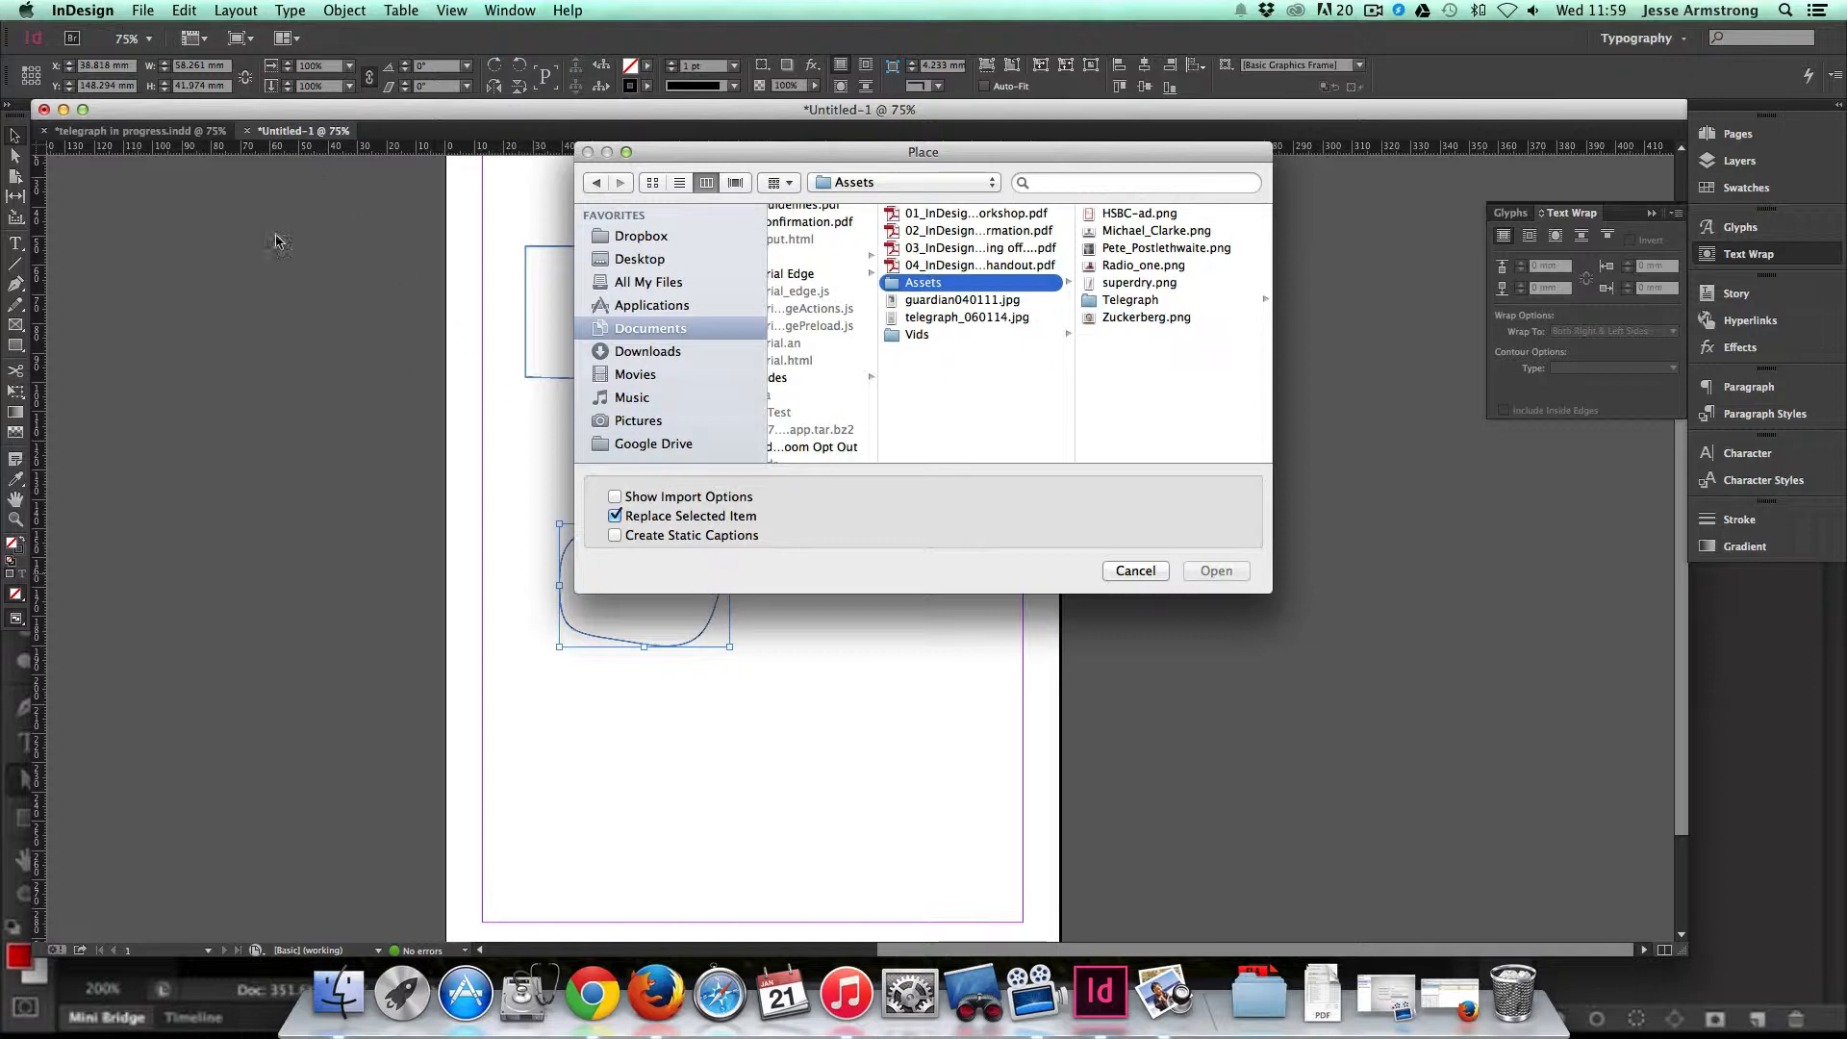
{"action": "double_click", "coordinate": [1127, 234]}
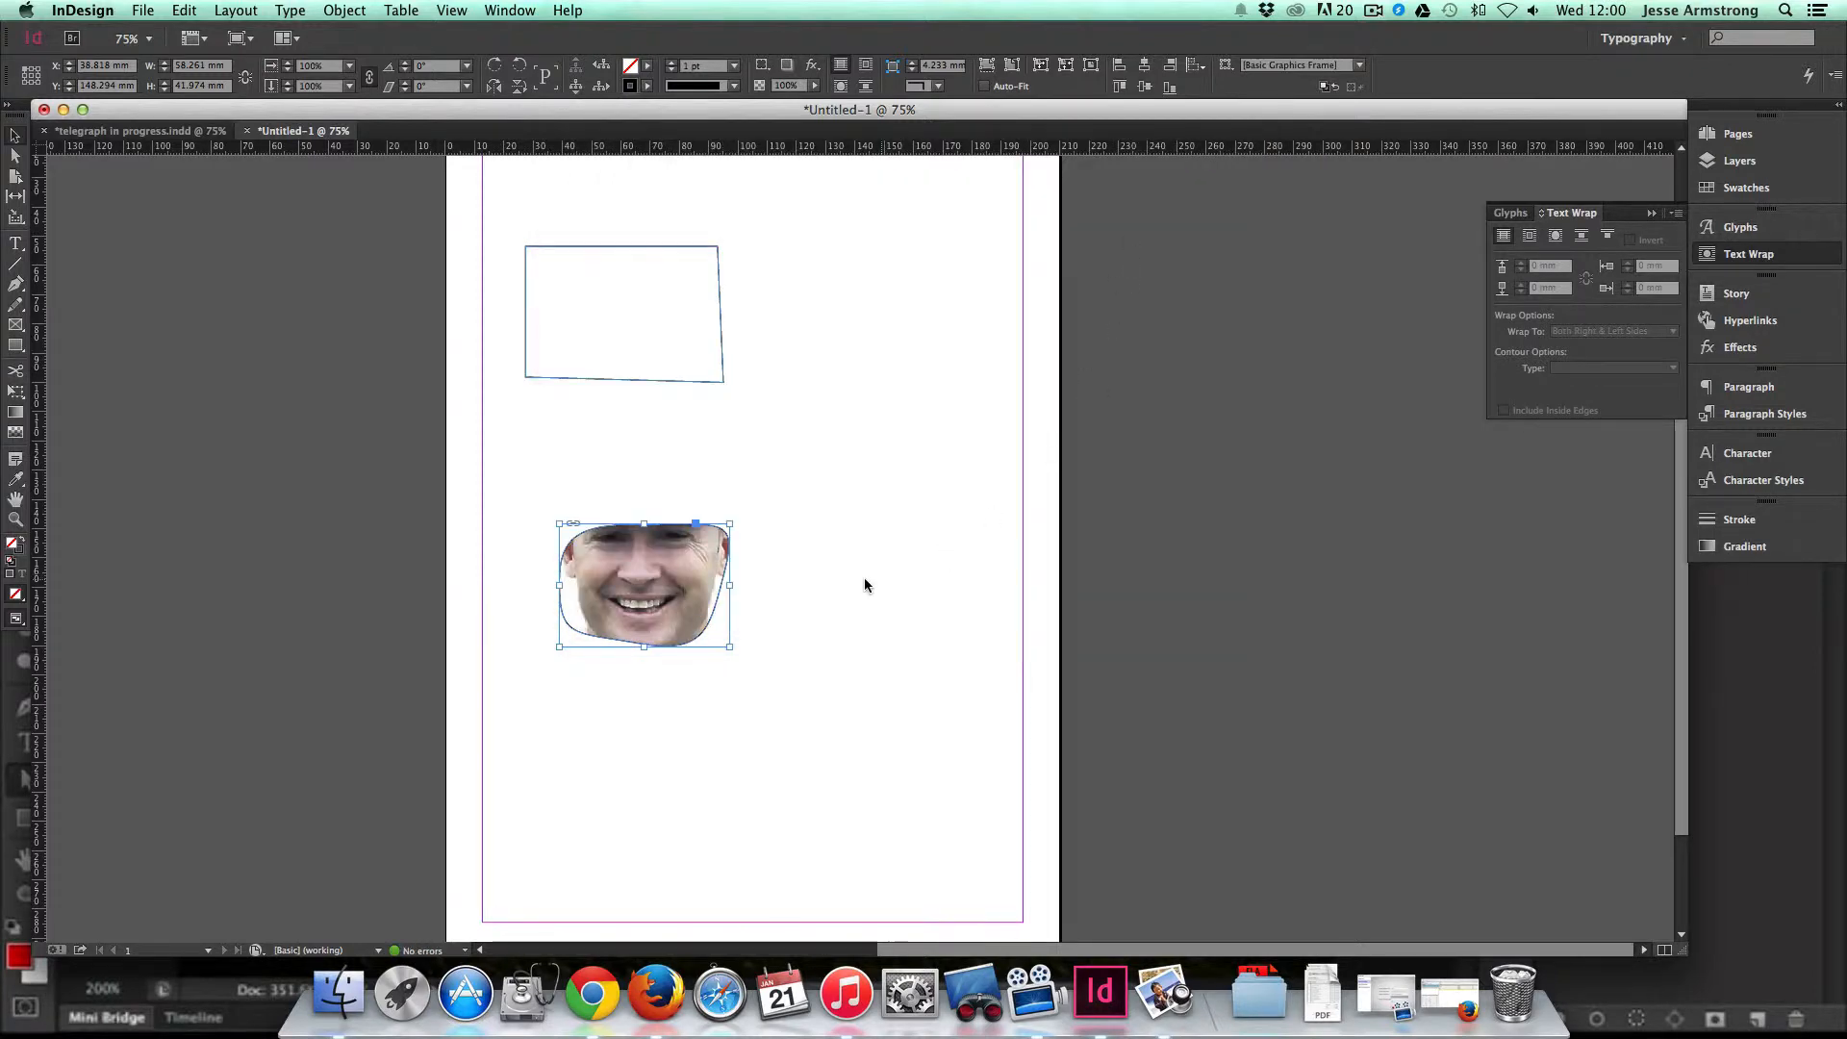
Step: Scale the placed image to about 69% and reposition it so the face sits centred inside the curved frame
{"action": "mouse_move", "coordinate": [658, 581]}
{"action": "left_mouse_down"}
{"action": "mouse_move", "coordinate": [645, 604]}
{"action": "mouse_move", "coordinate": [644, 582]}
{"action": "left_mouse_up"}
{"action": "left_click", "coordinate": [15, 156]}
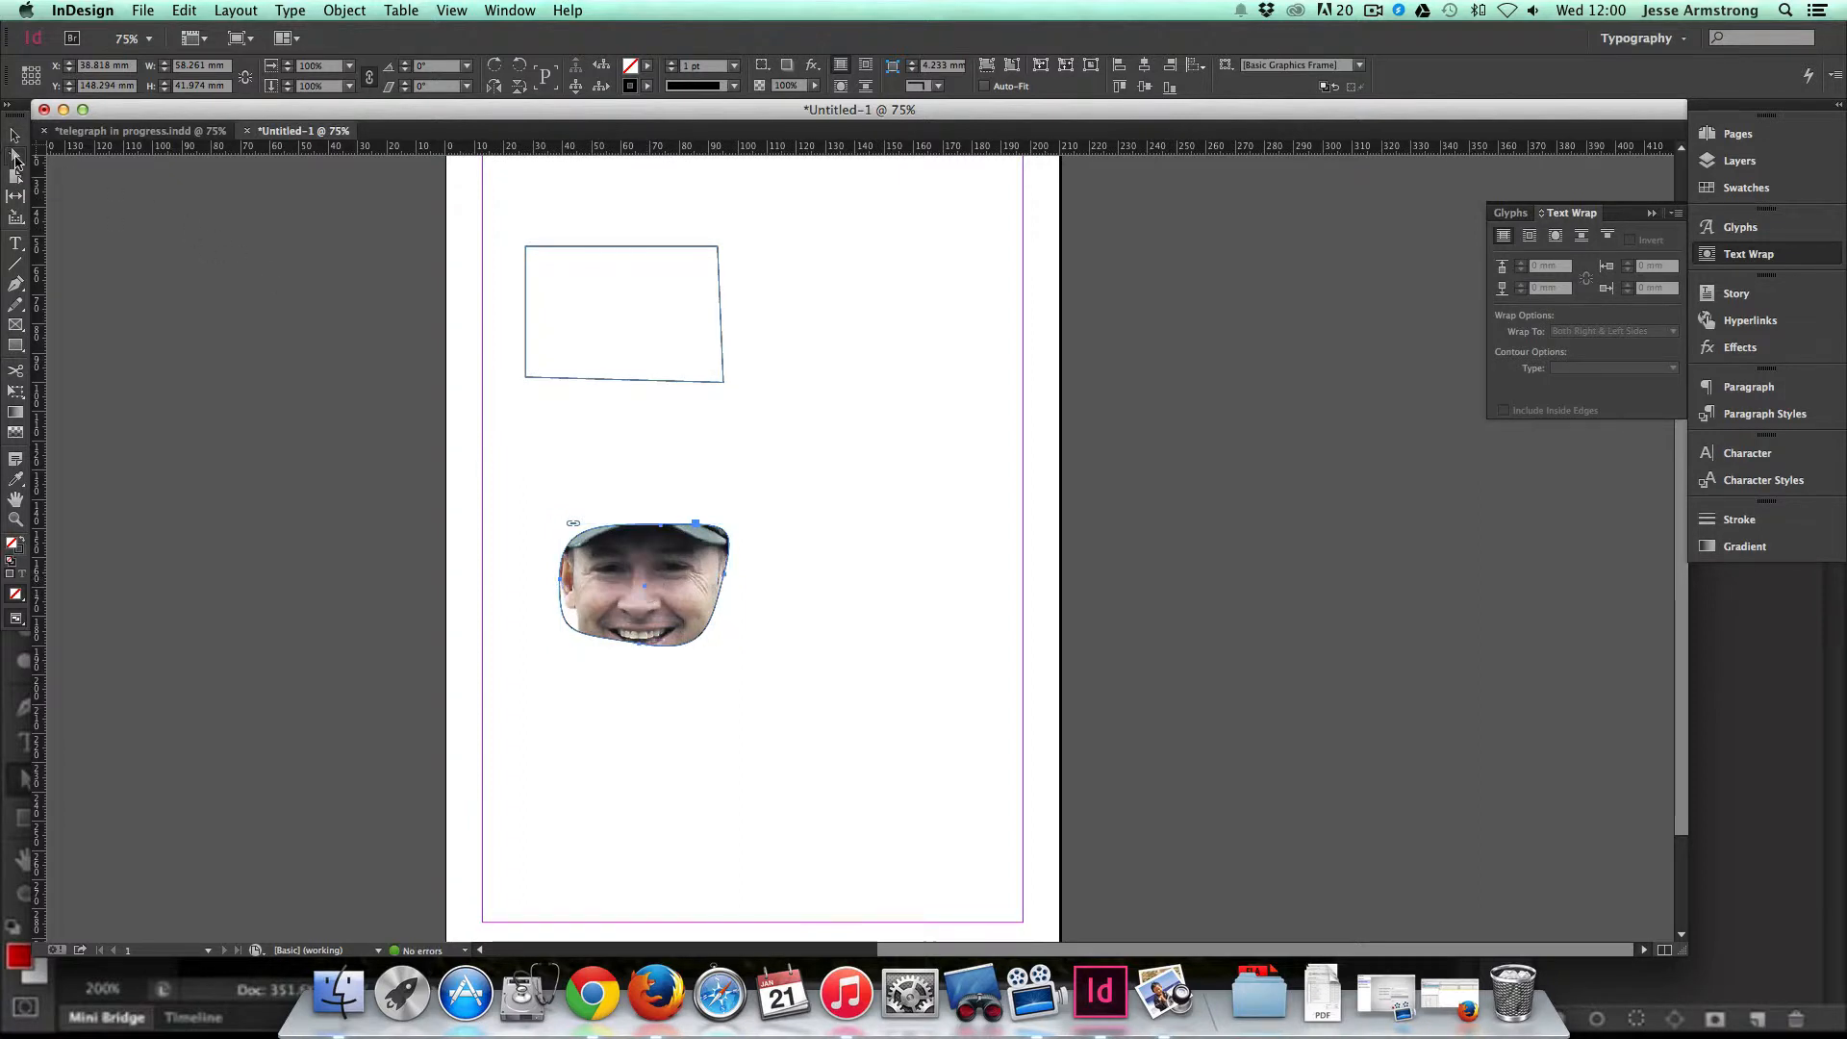
{"action": "left_click", "coordinate": [451, 449]}
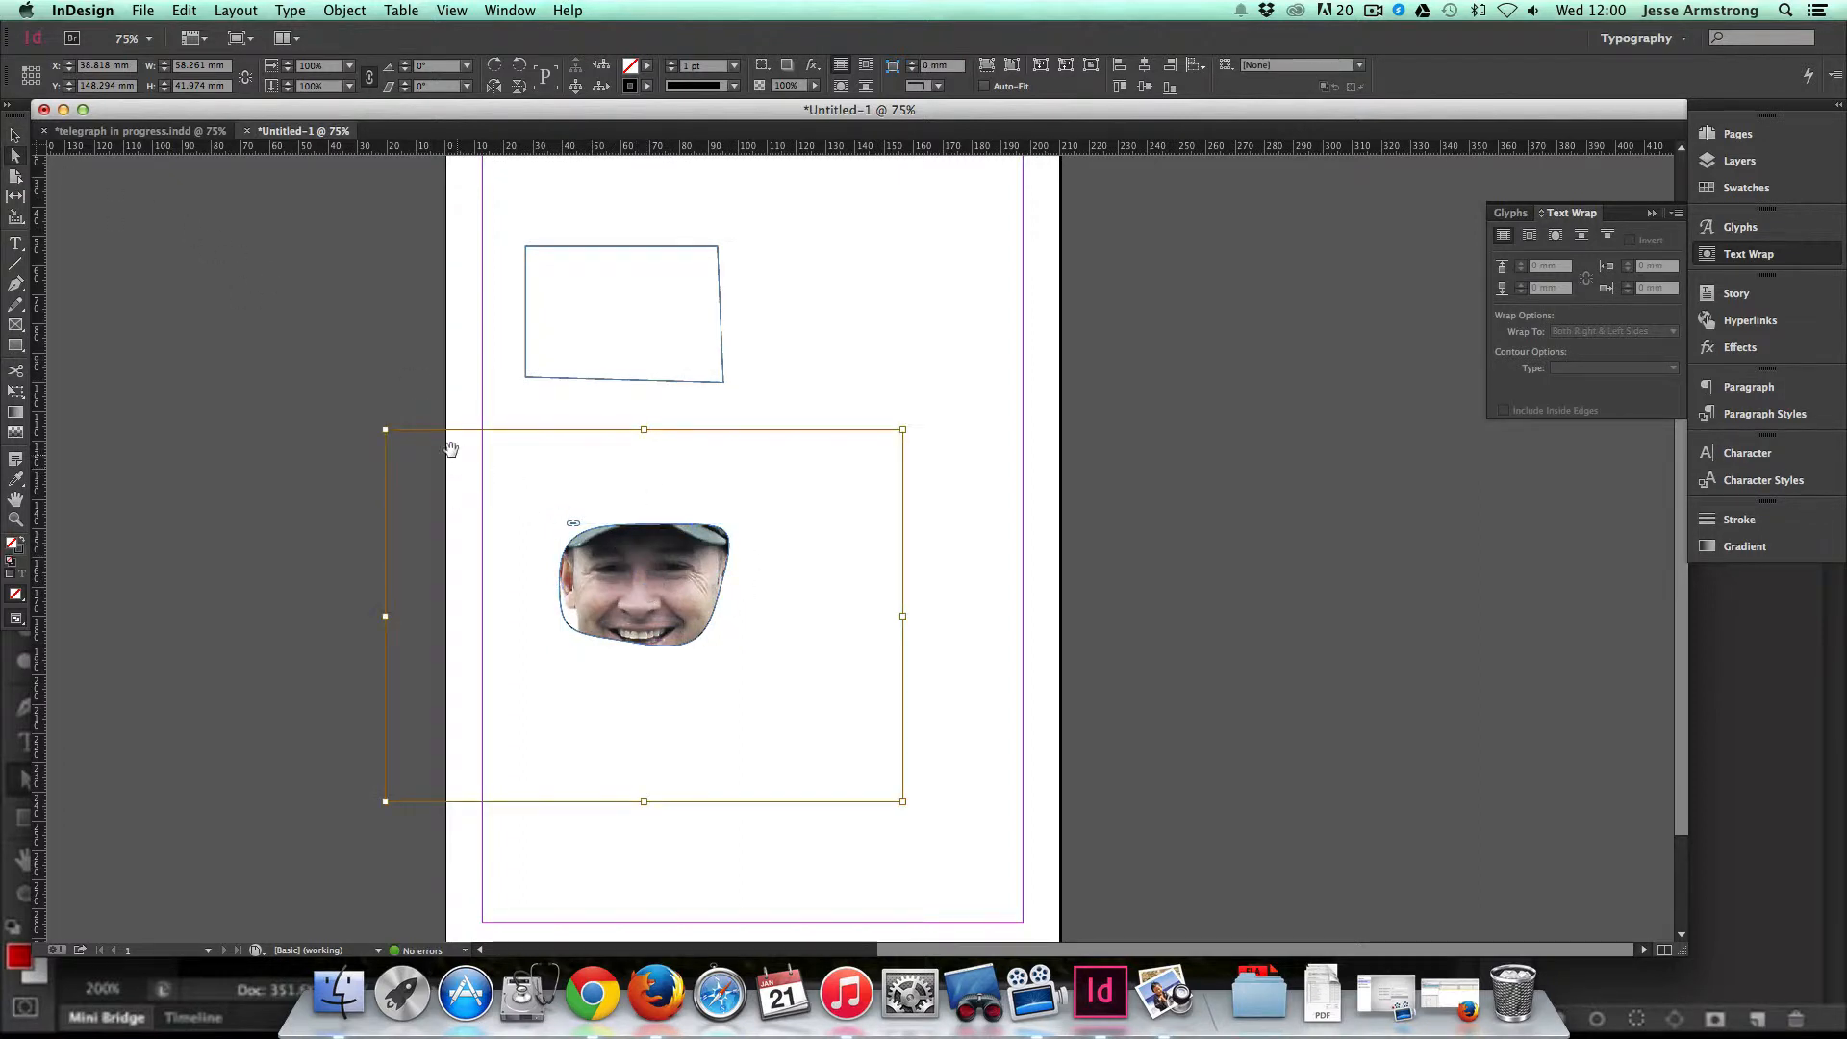
{"action": "left_click_drag", "start_coordinate": [382, 431], "coordinate": [473, 492]}
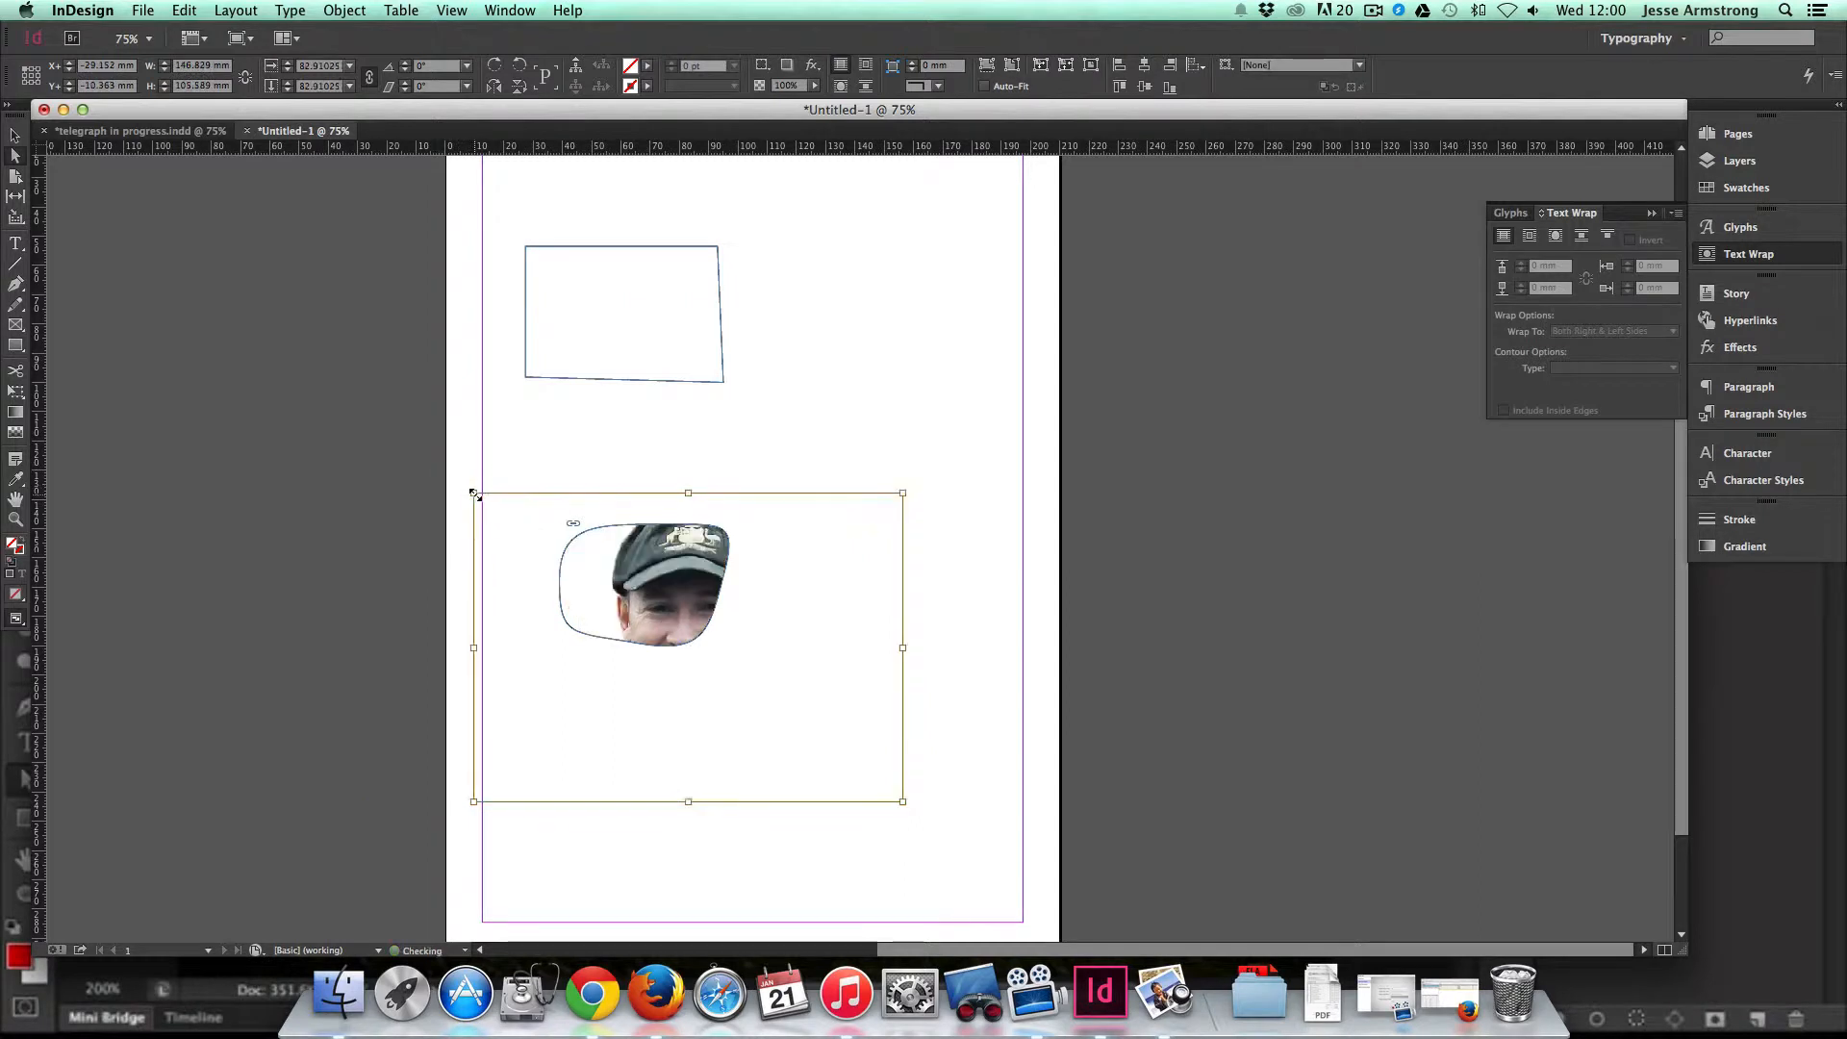
{"action": "left_click_drag", "start_coordinate": [670, 587], "coordinate": [644, 586]}
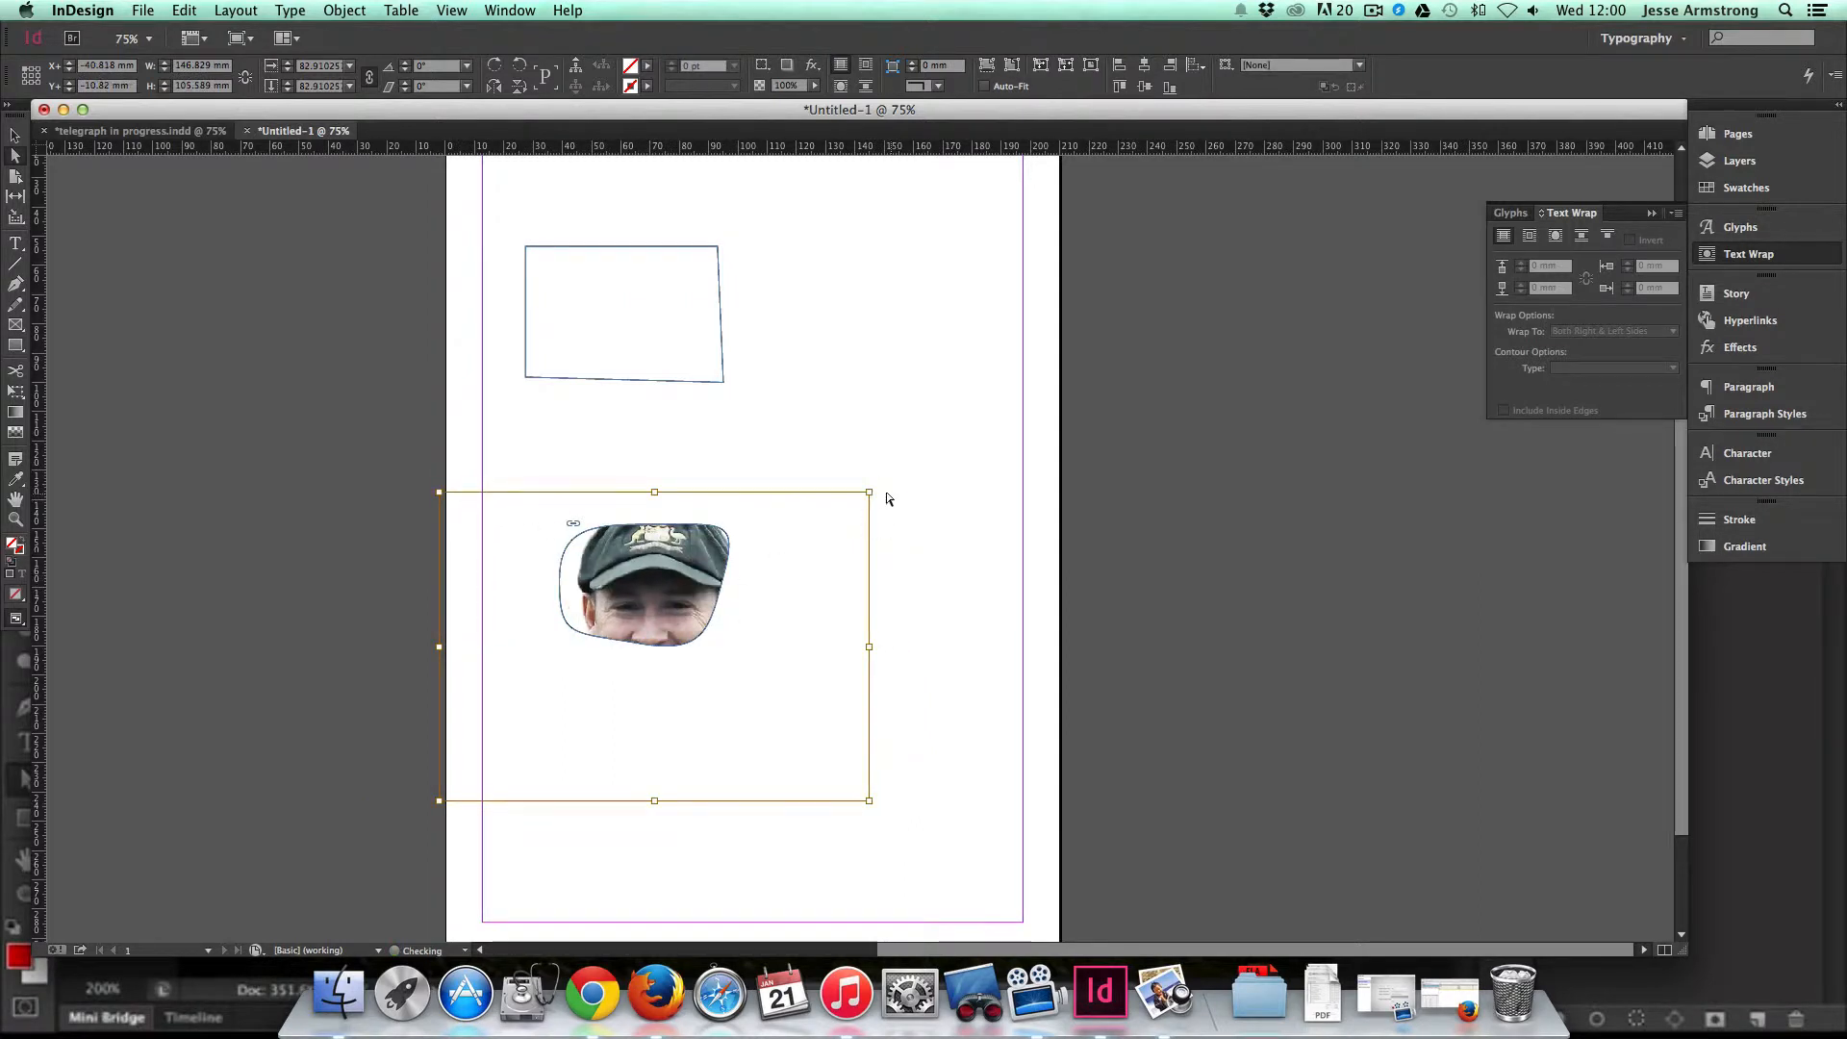
{"action": "left_click_drag", "start_coordinate": [875, 492], "coordinate": [797, 543]}
{"action": "left_click_drag", "start_coordinate": [627, 608], "coordinate": [651, 550]}
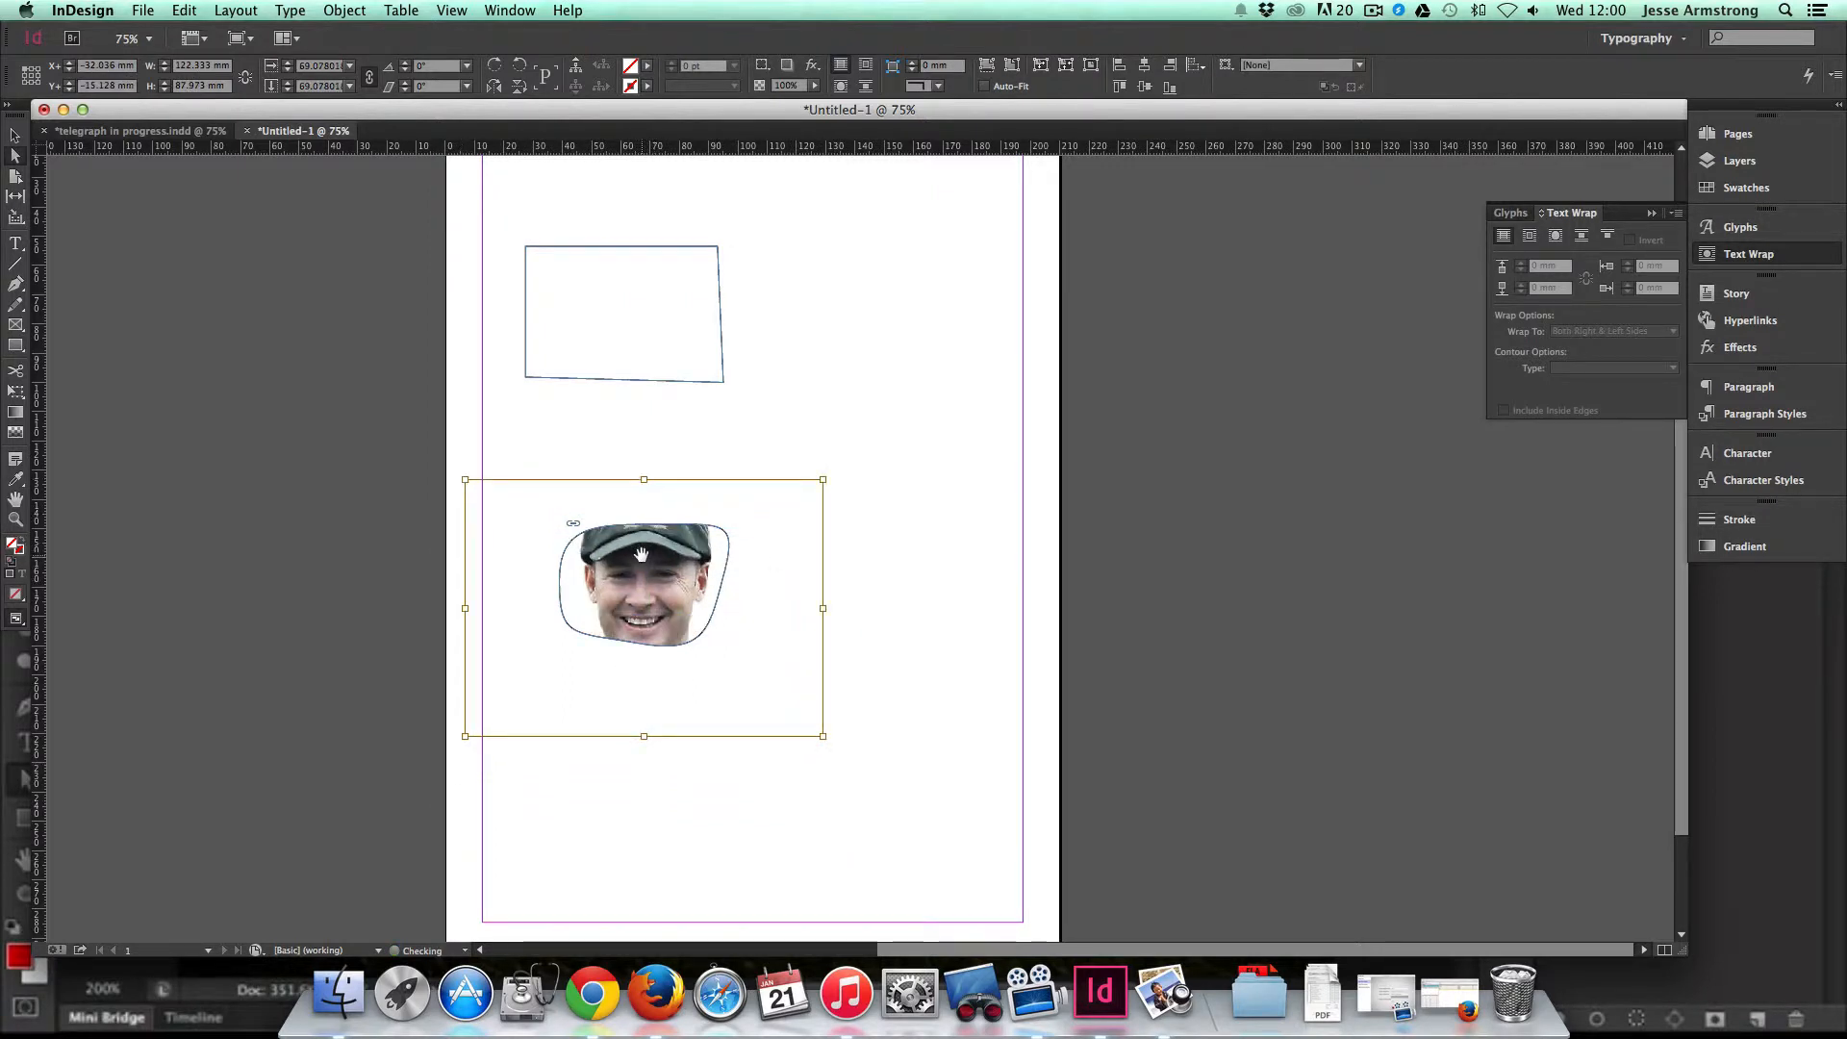
{"action": "key", "text": "Escape"}
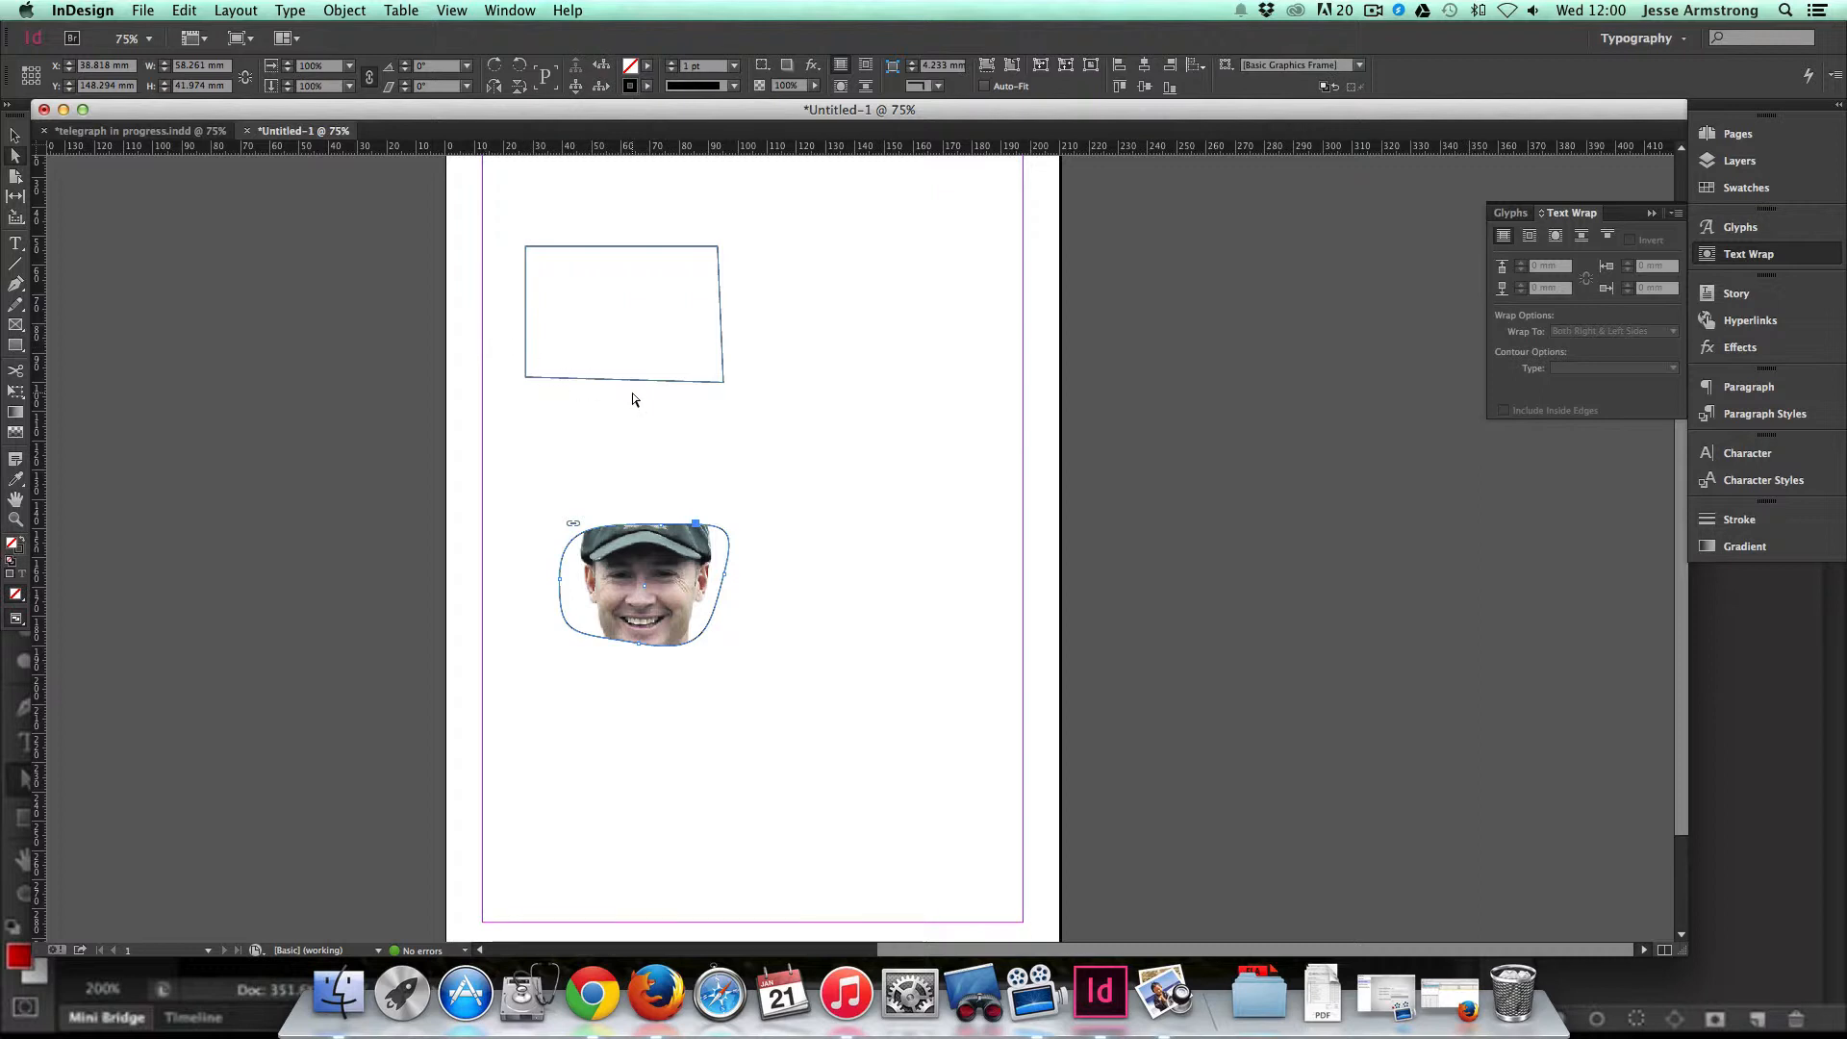
Step: Reshape the curved frame by raising its top anchor point above the cap and pulling its right anchor point slightly inward
{"action": "left_click", "coordinate": [724, 574]}
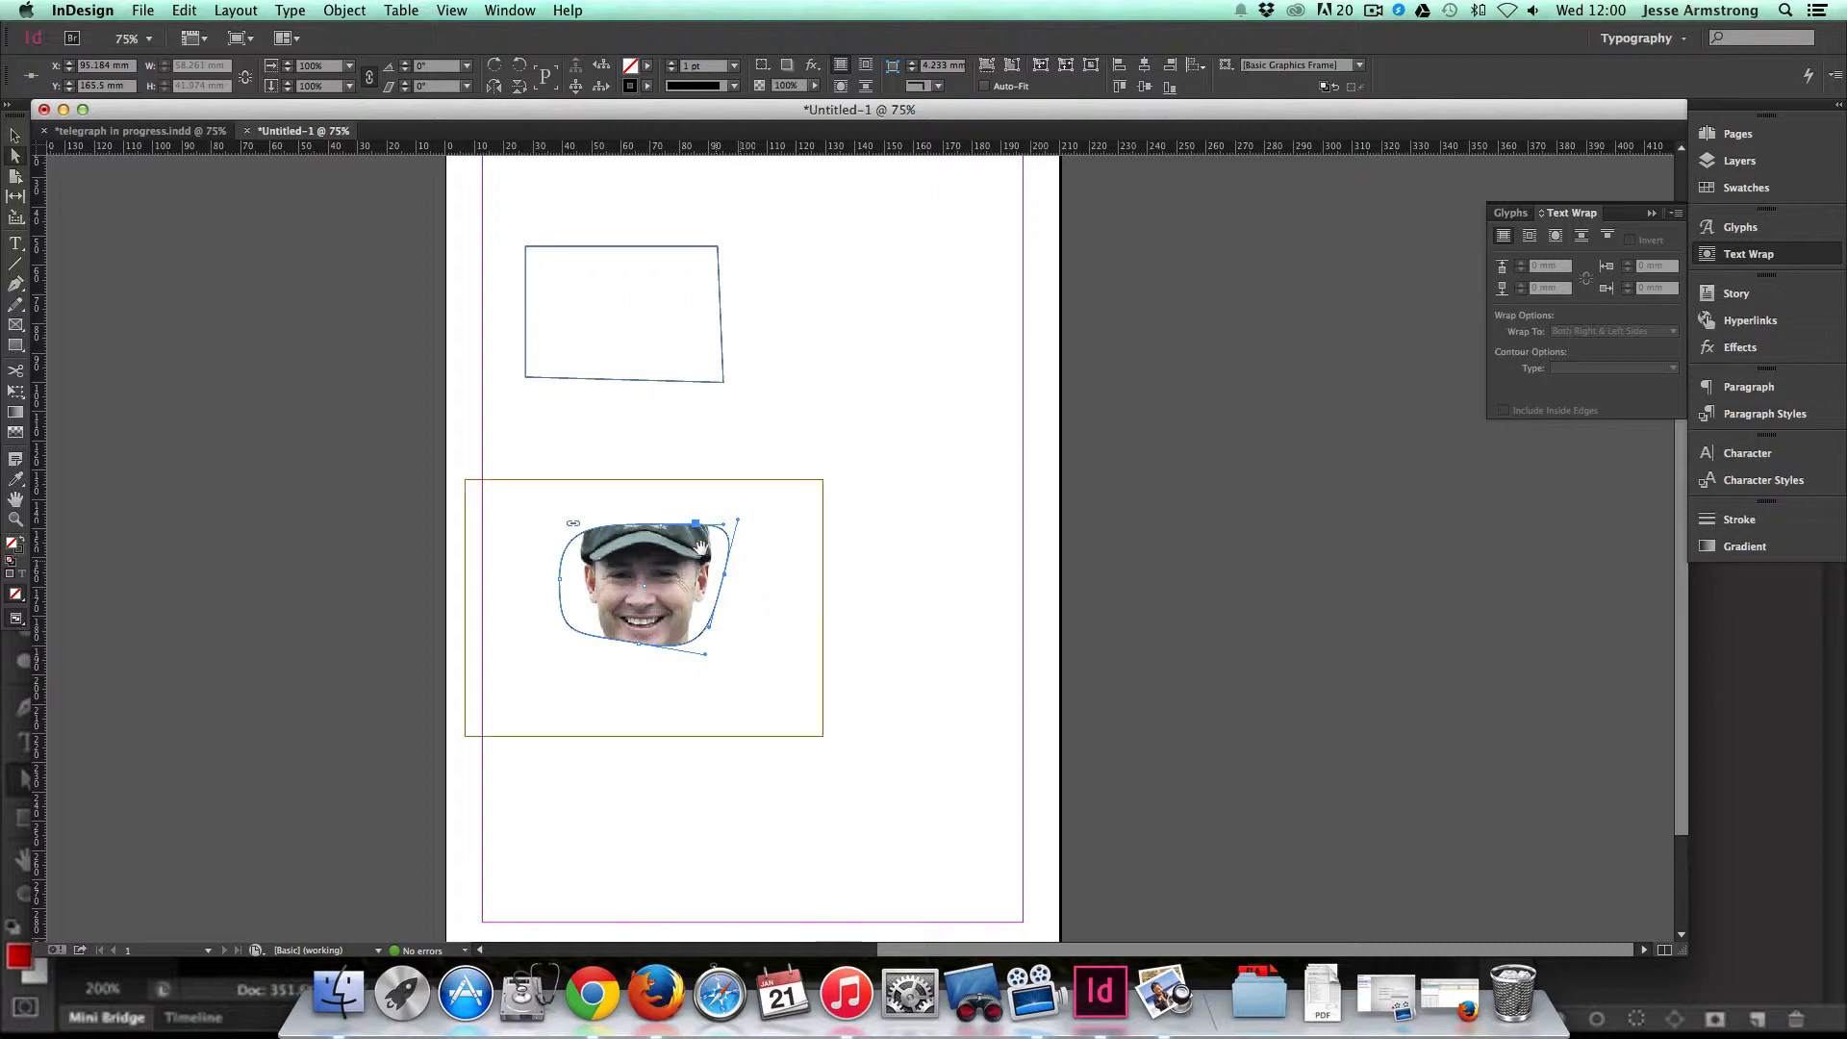
{"action": "left_click", "coordinate": [660, 520]}
{"action": "left_click_drag", "start_coordinate": [661, 520], "coordinate": [654, 481]}
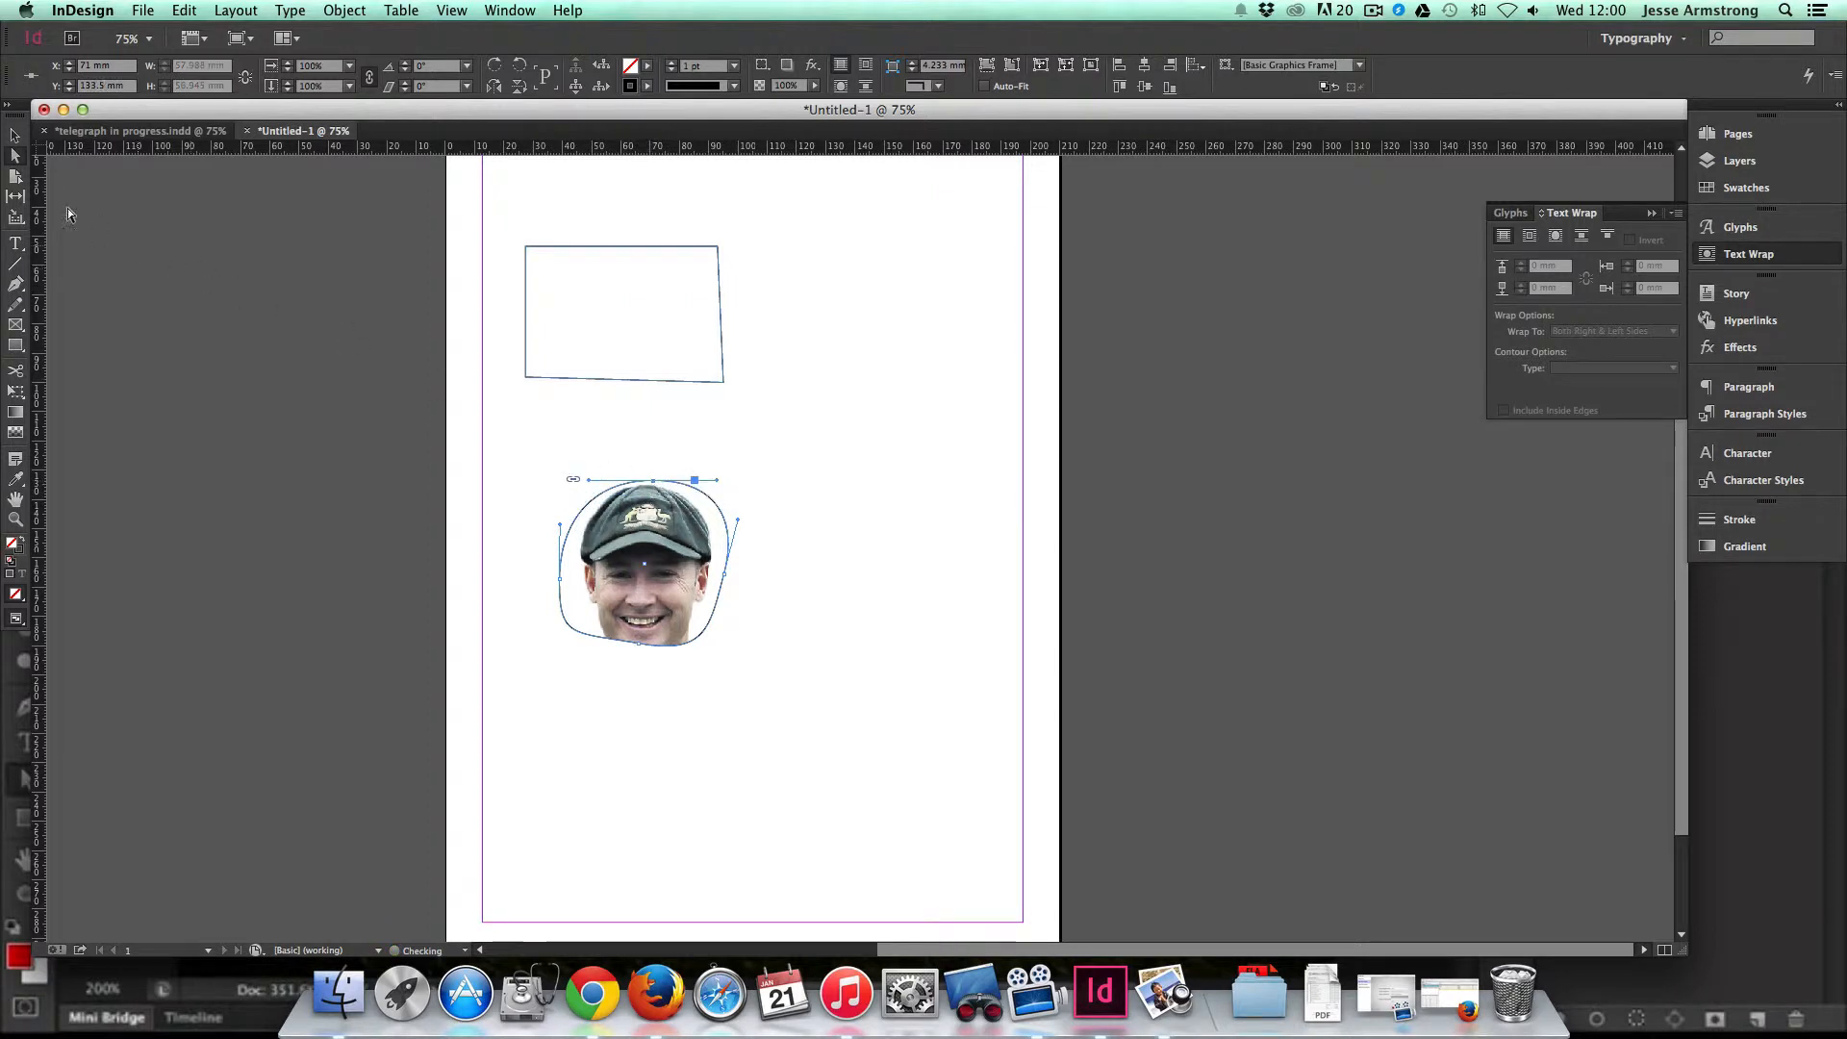
{"action": "left_click", "coordinate": [15, 156]}
{"action": "left_click_drag", "start_coordinate": [726, 580], "coordinate": [720, 596]}
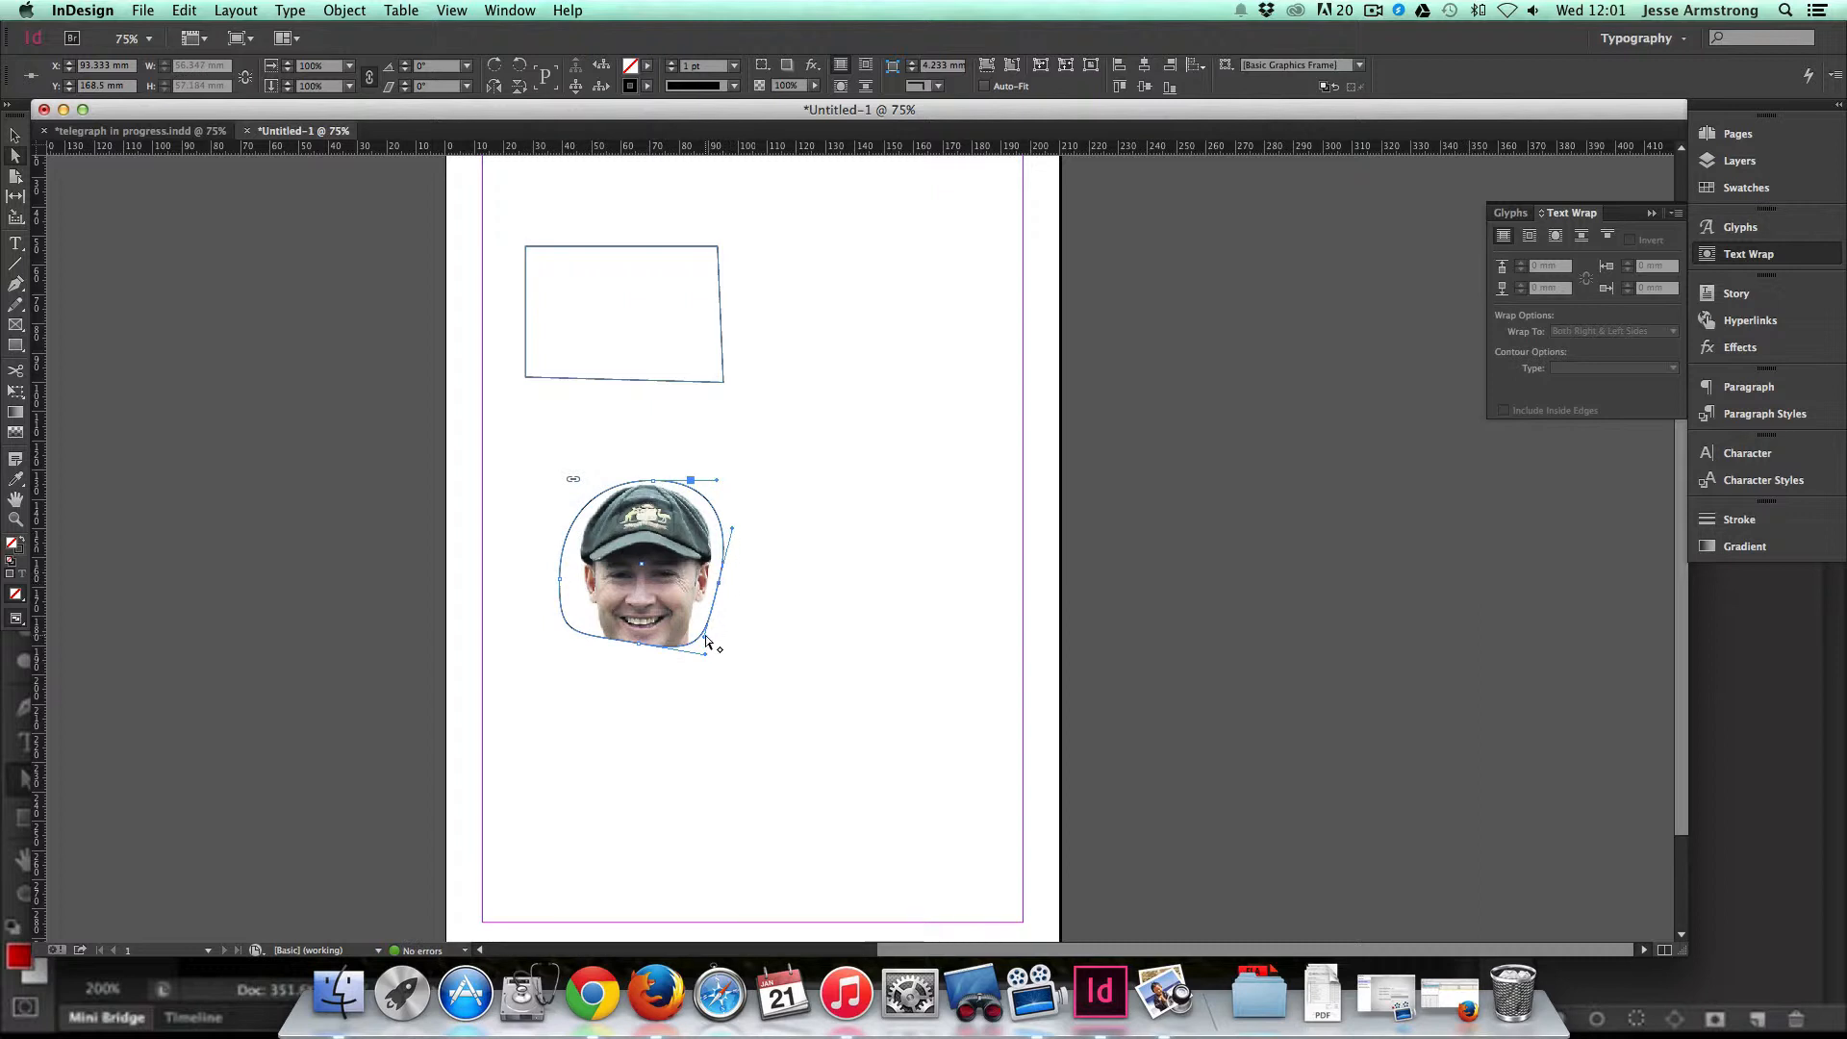
{"action": "left_click", "coordinate": [771, 476]}
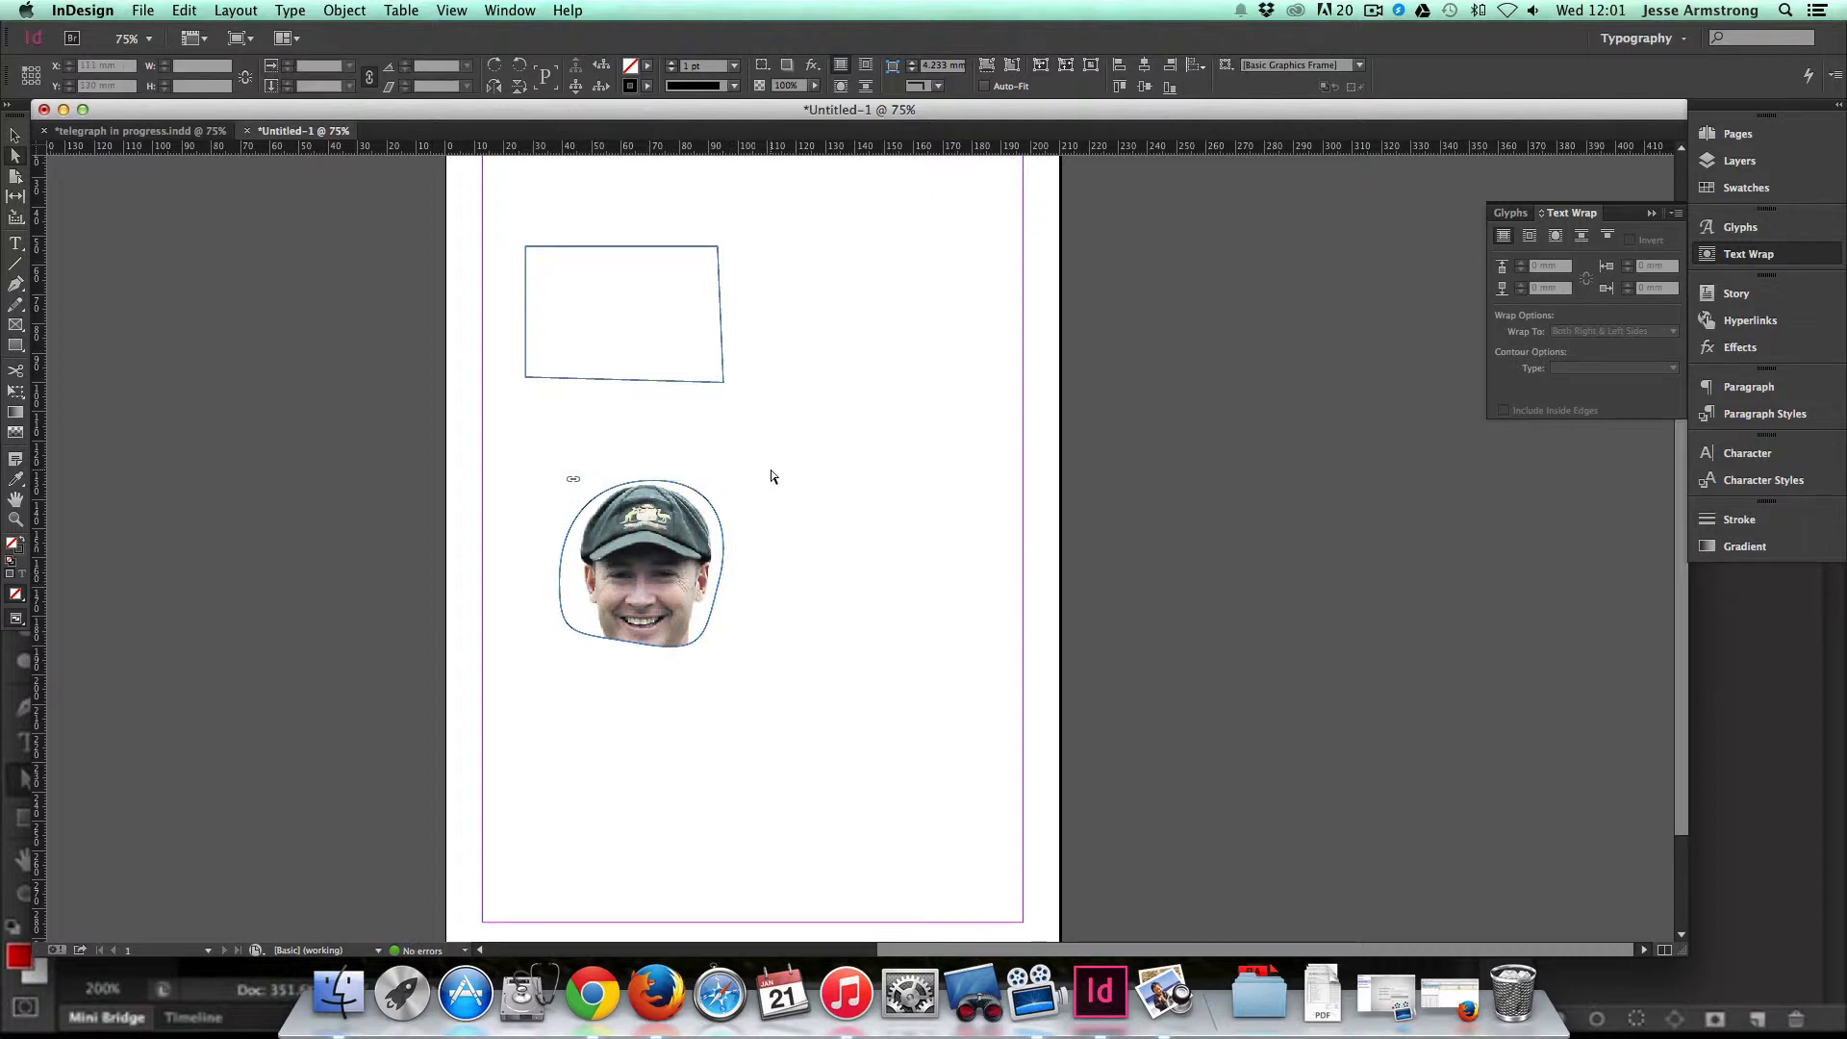
Step: Create a text frame about 100 by 80 mm overlapping the right half of the portrait and fill it with placeholder text
{"action": "key", "text": "t"}
{"action": "left_click_drag", "start_coordinate": [660, 458], "coordinate": [952, 692]}
{"action": "right_click", "coordinate": [798, 616]}
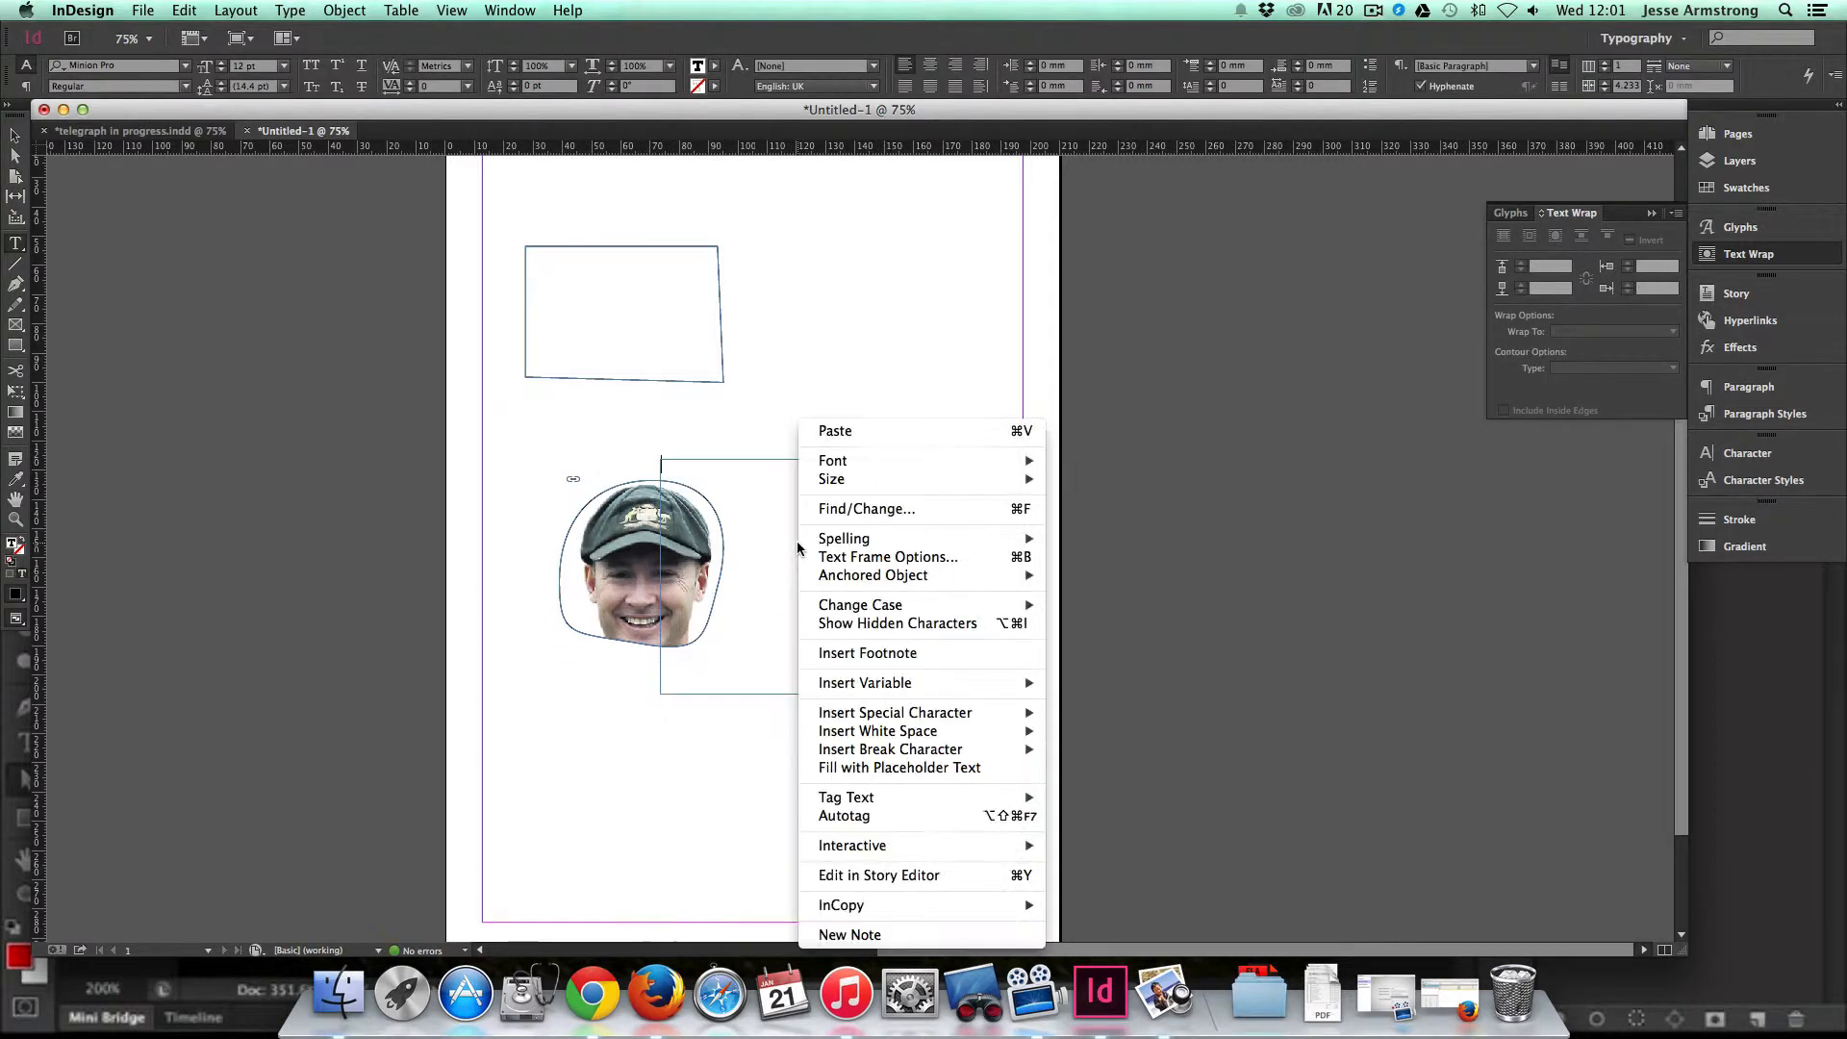
{"action": "left_click", "coordinate": [887, 767]}
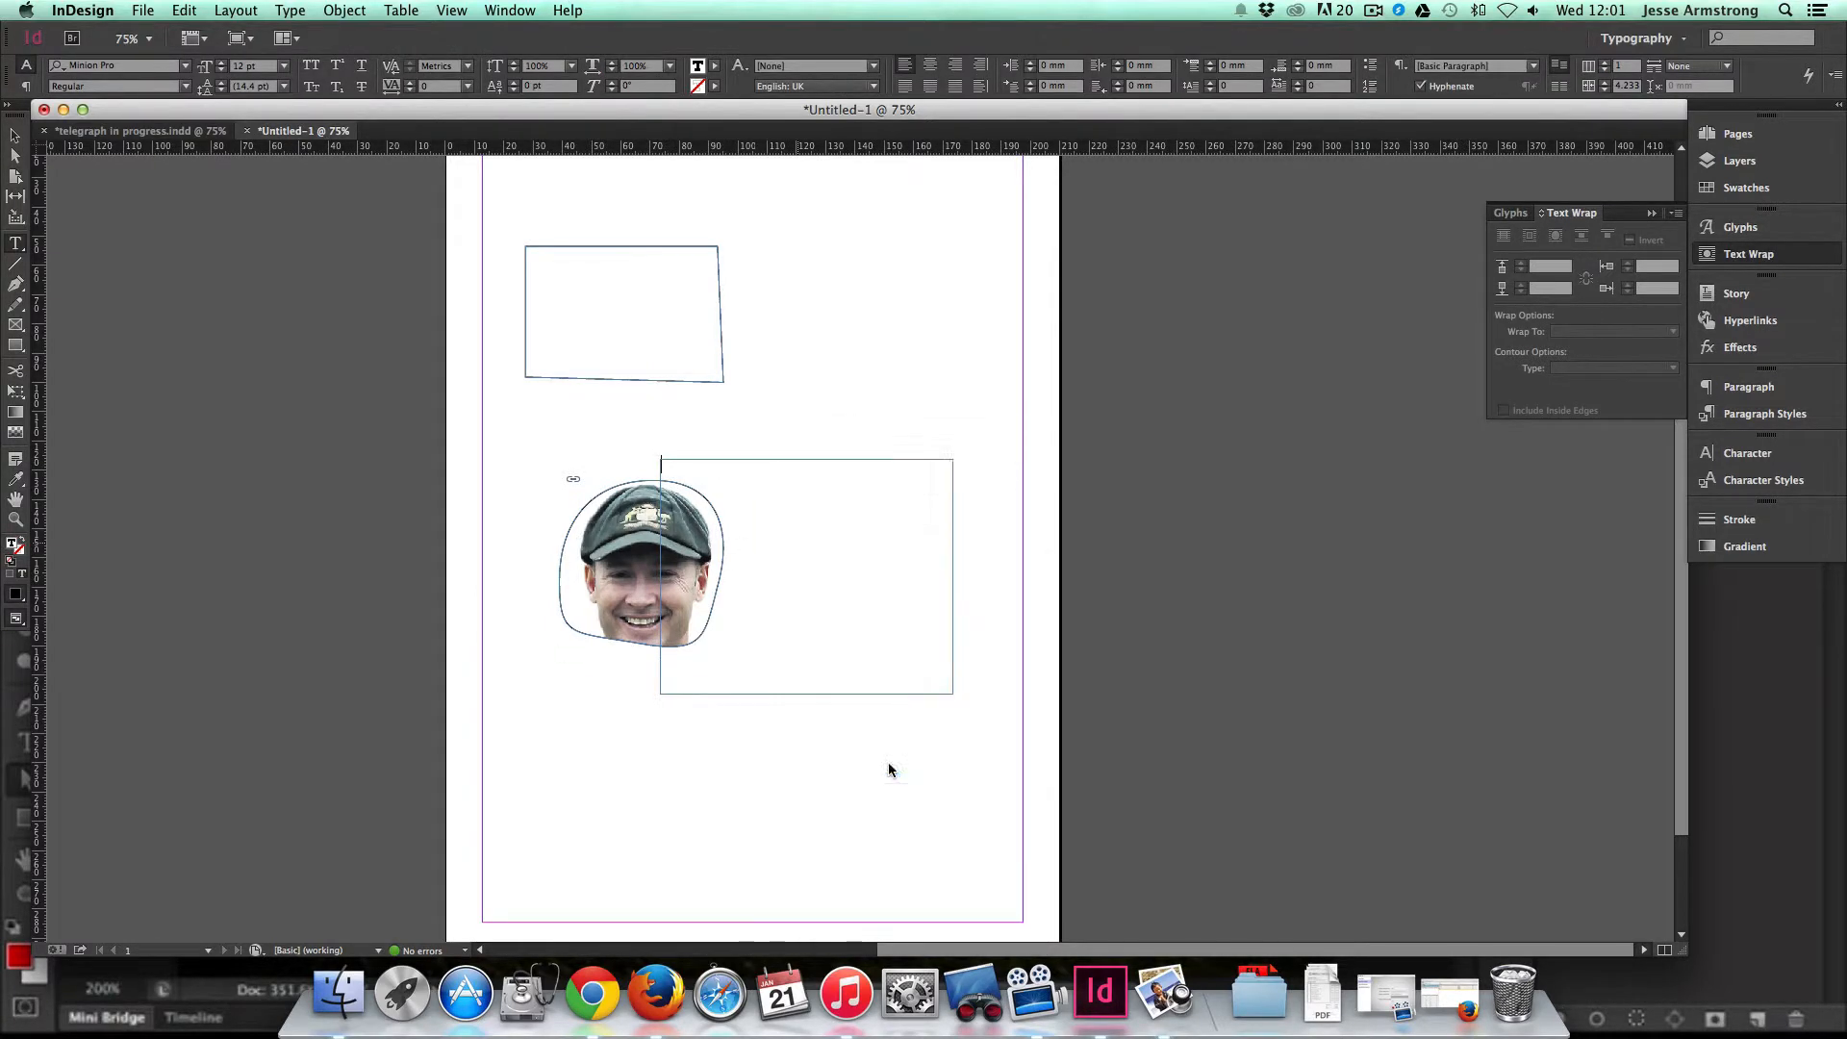
{"action": "key", "text": "Escape"}
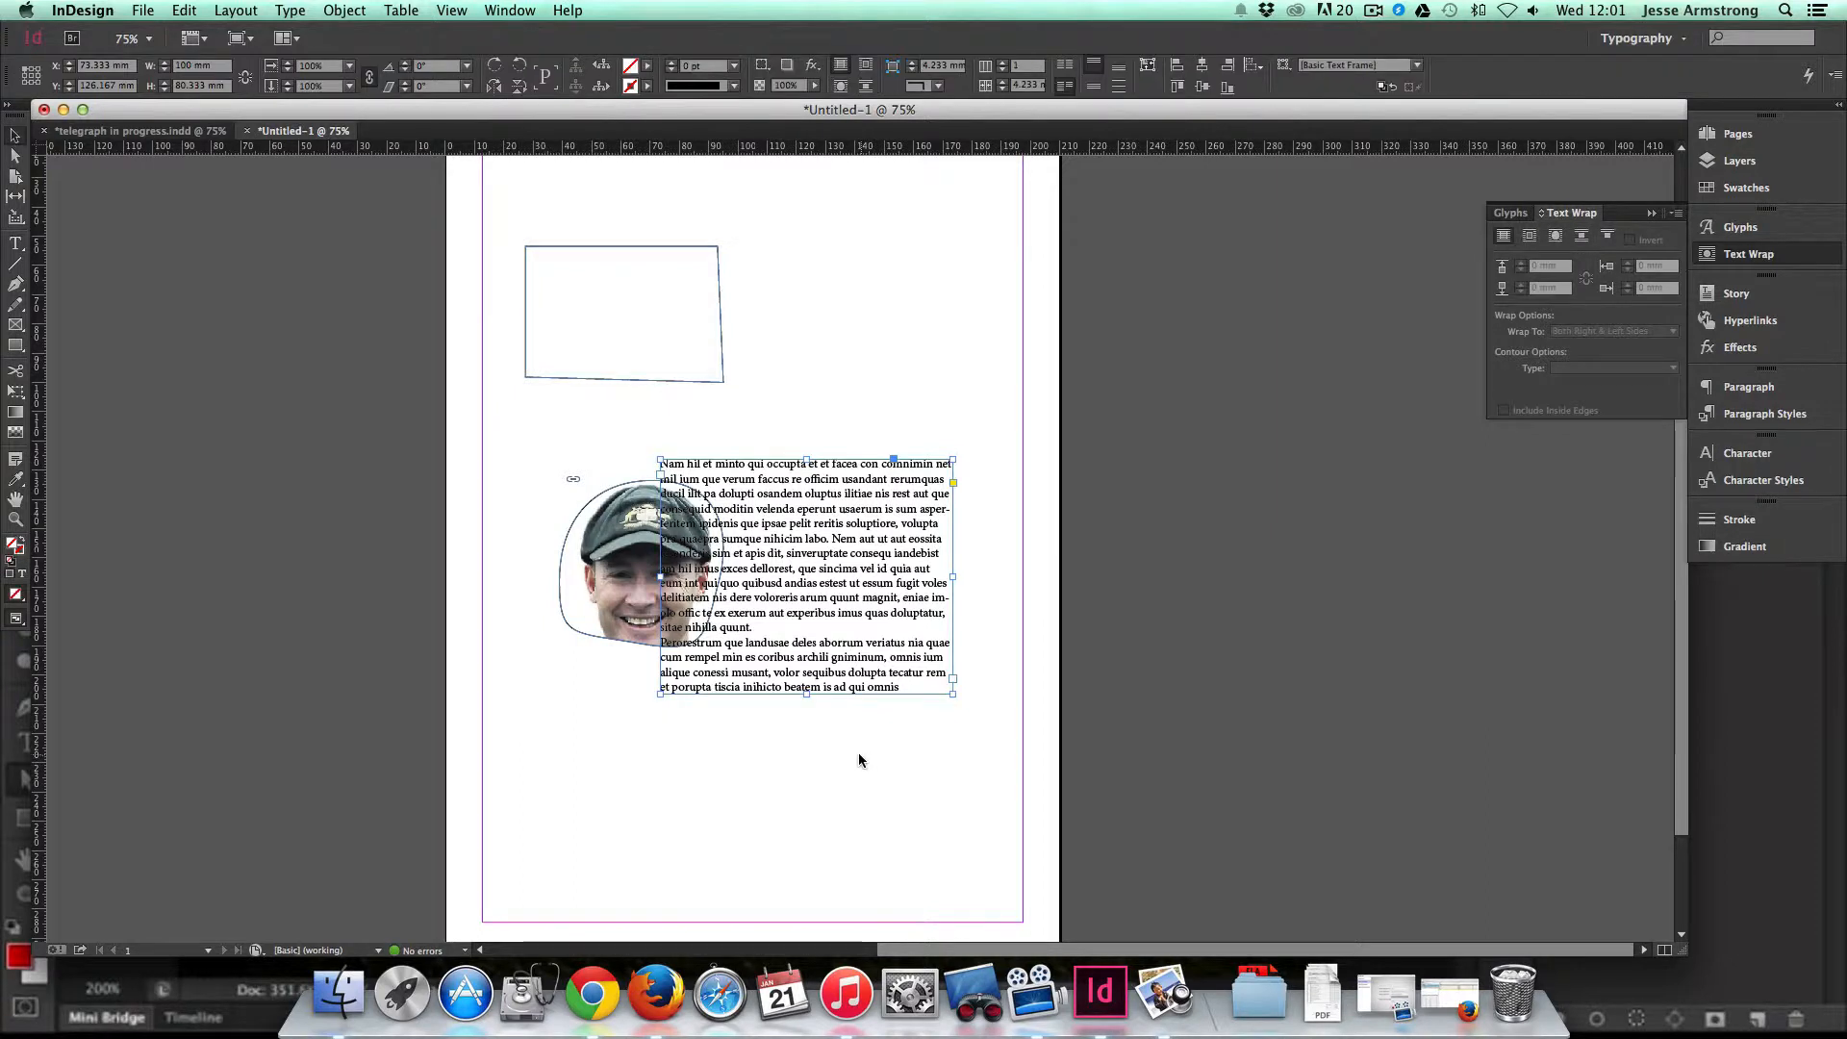
Step: Apply the Wrap around object shape text wrap to the portrait with the cap and deselect it
{"action": "left_click", "coordinate": [622, 520]}
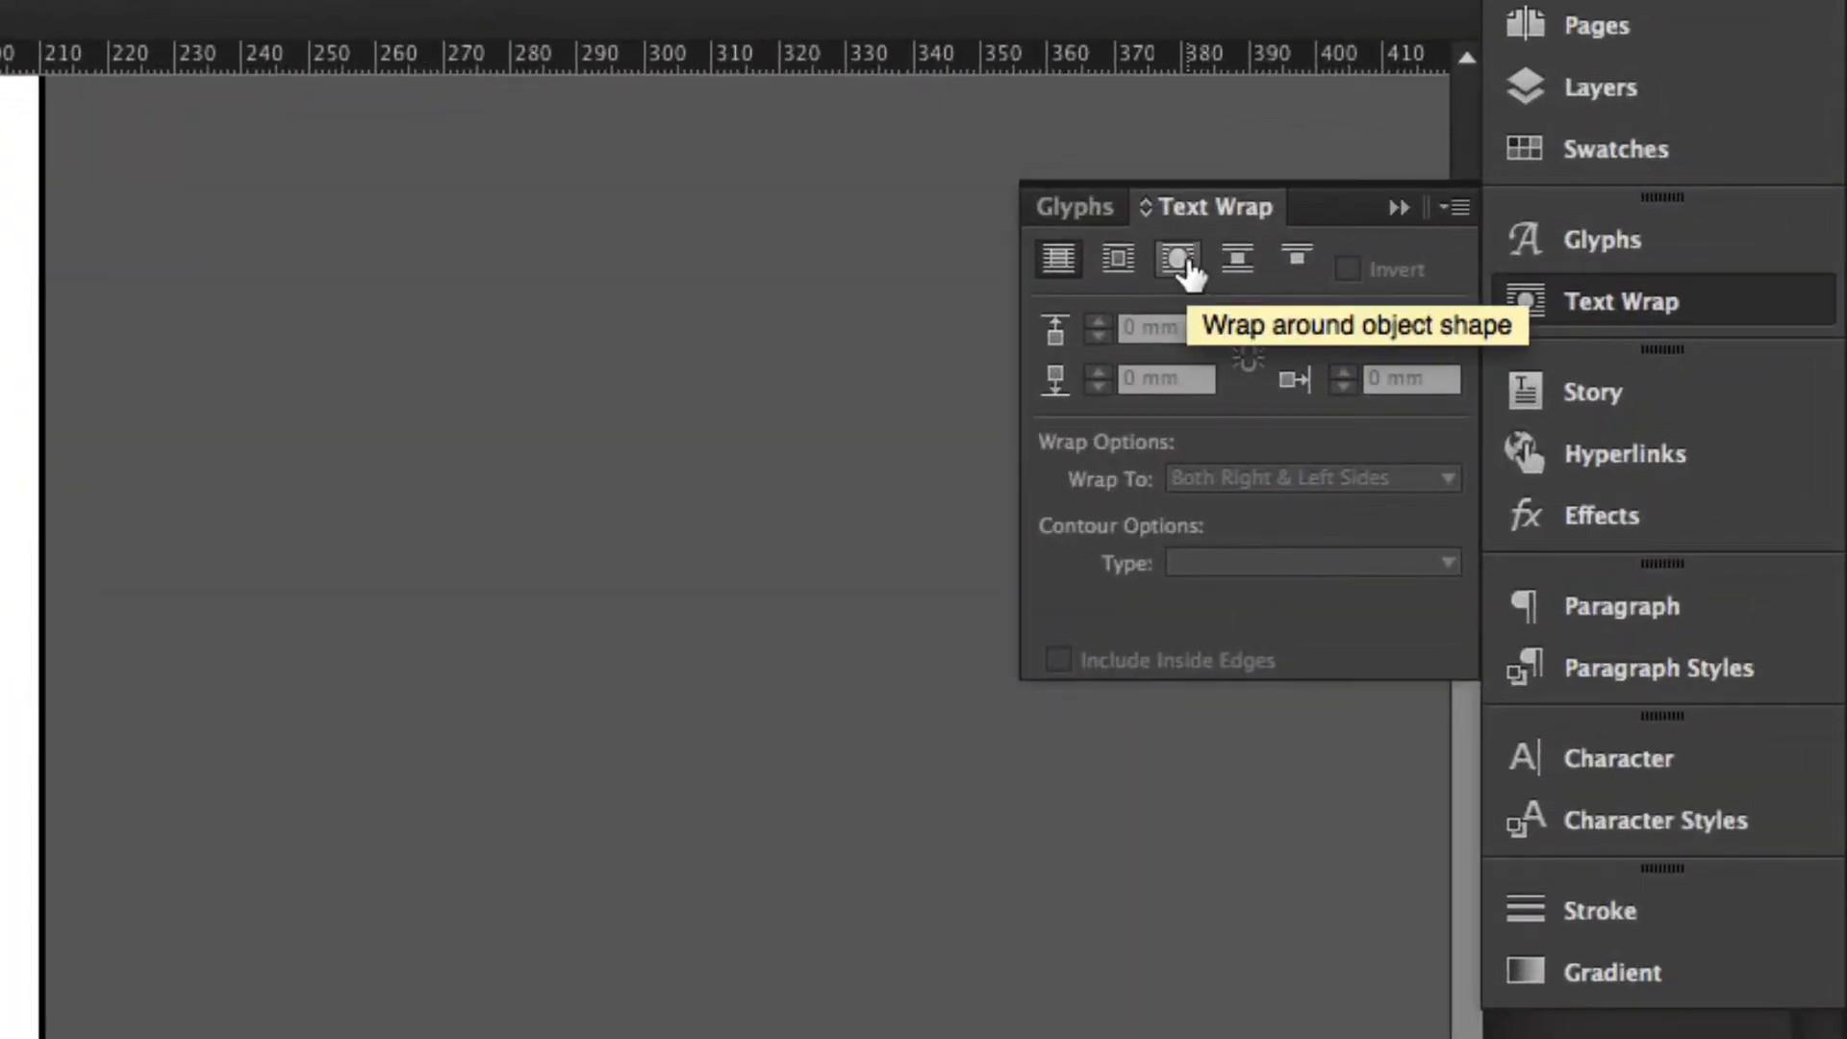
{"action": "left_click", "coordinate": [1183, 262]}
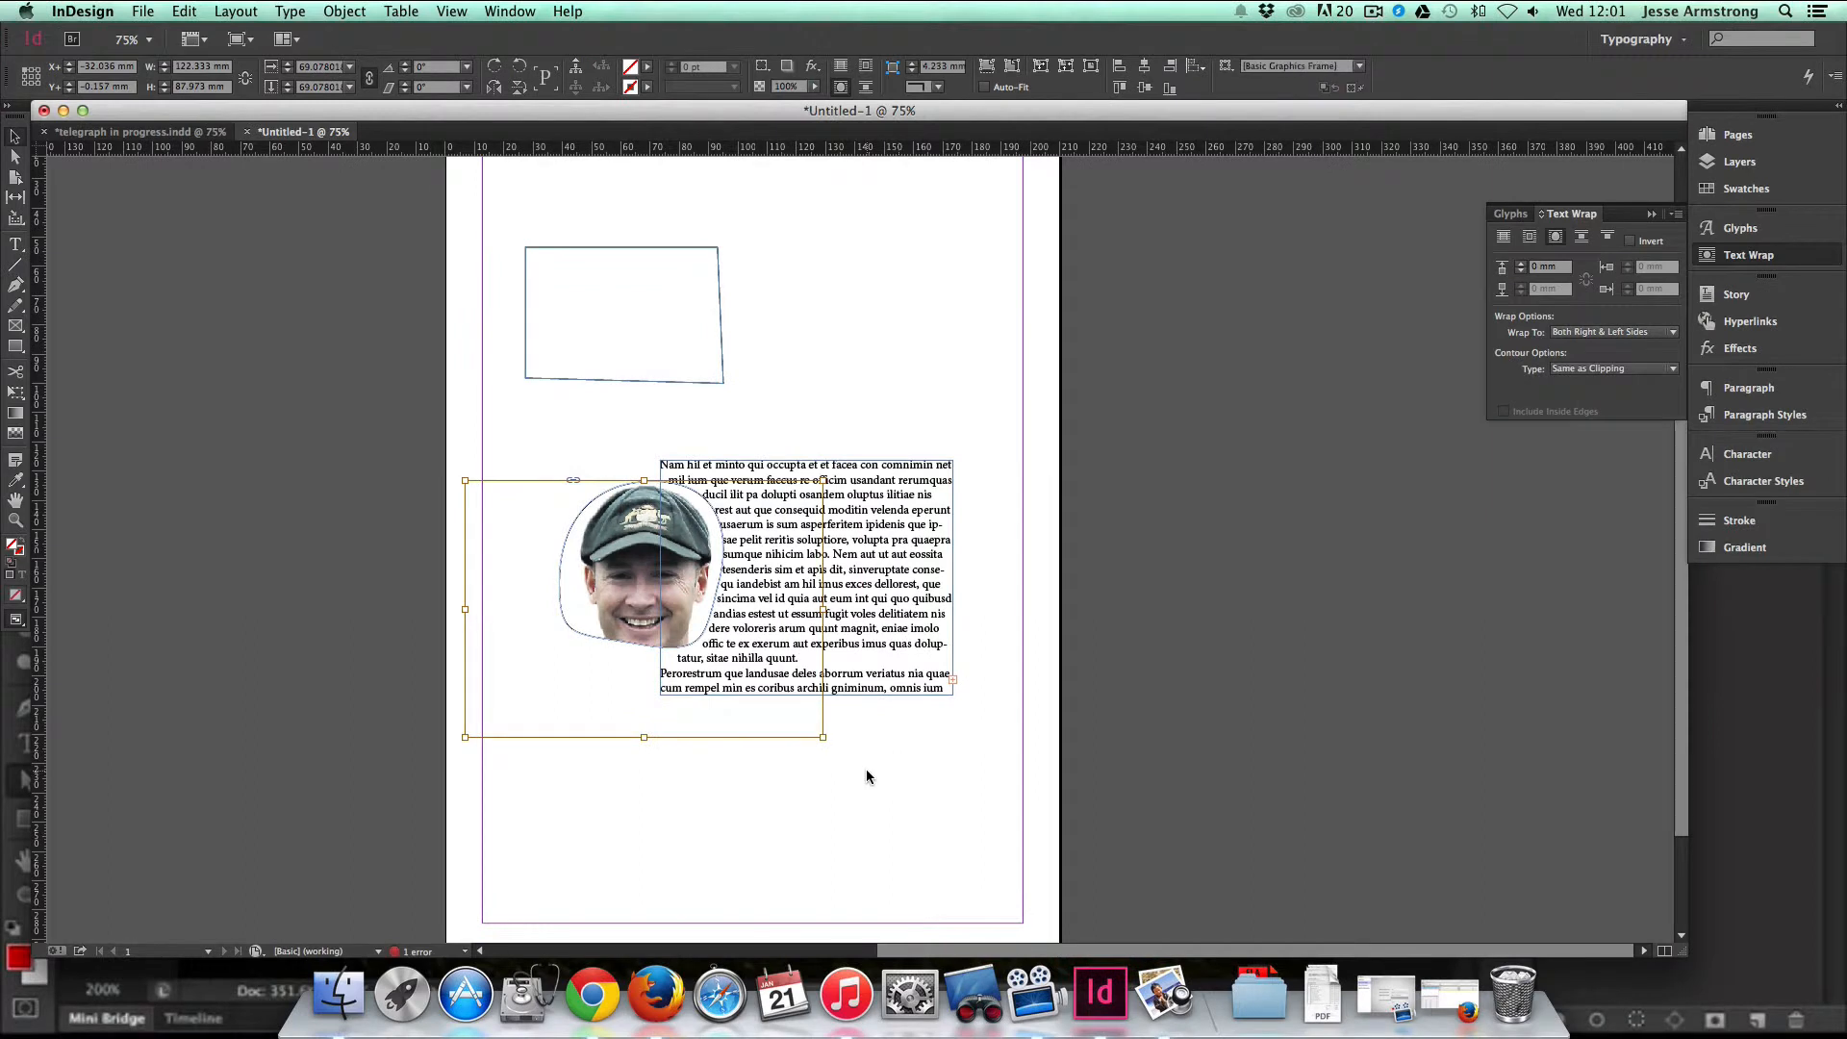
{"action": "left_click", "coordinate": [867, 775]}
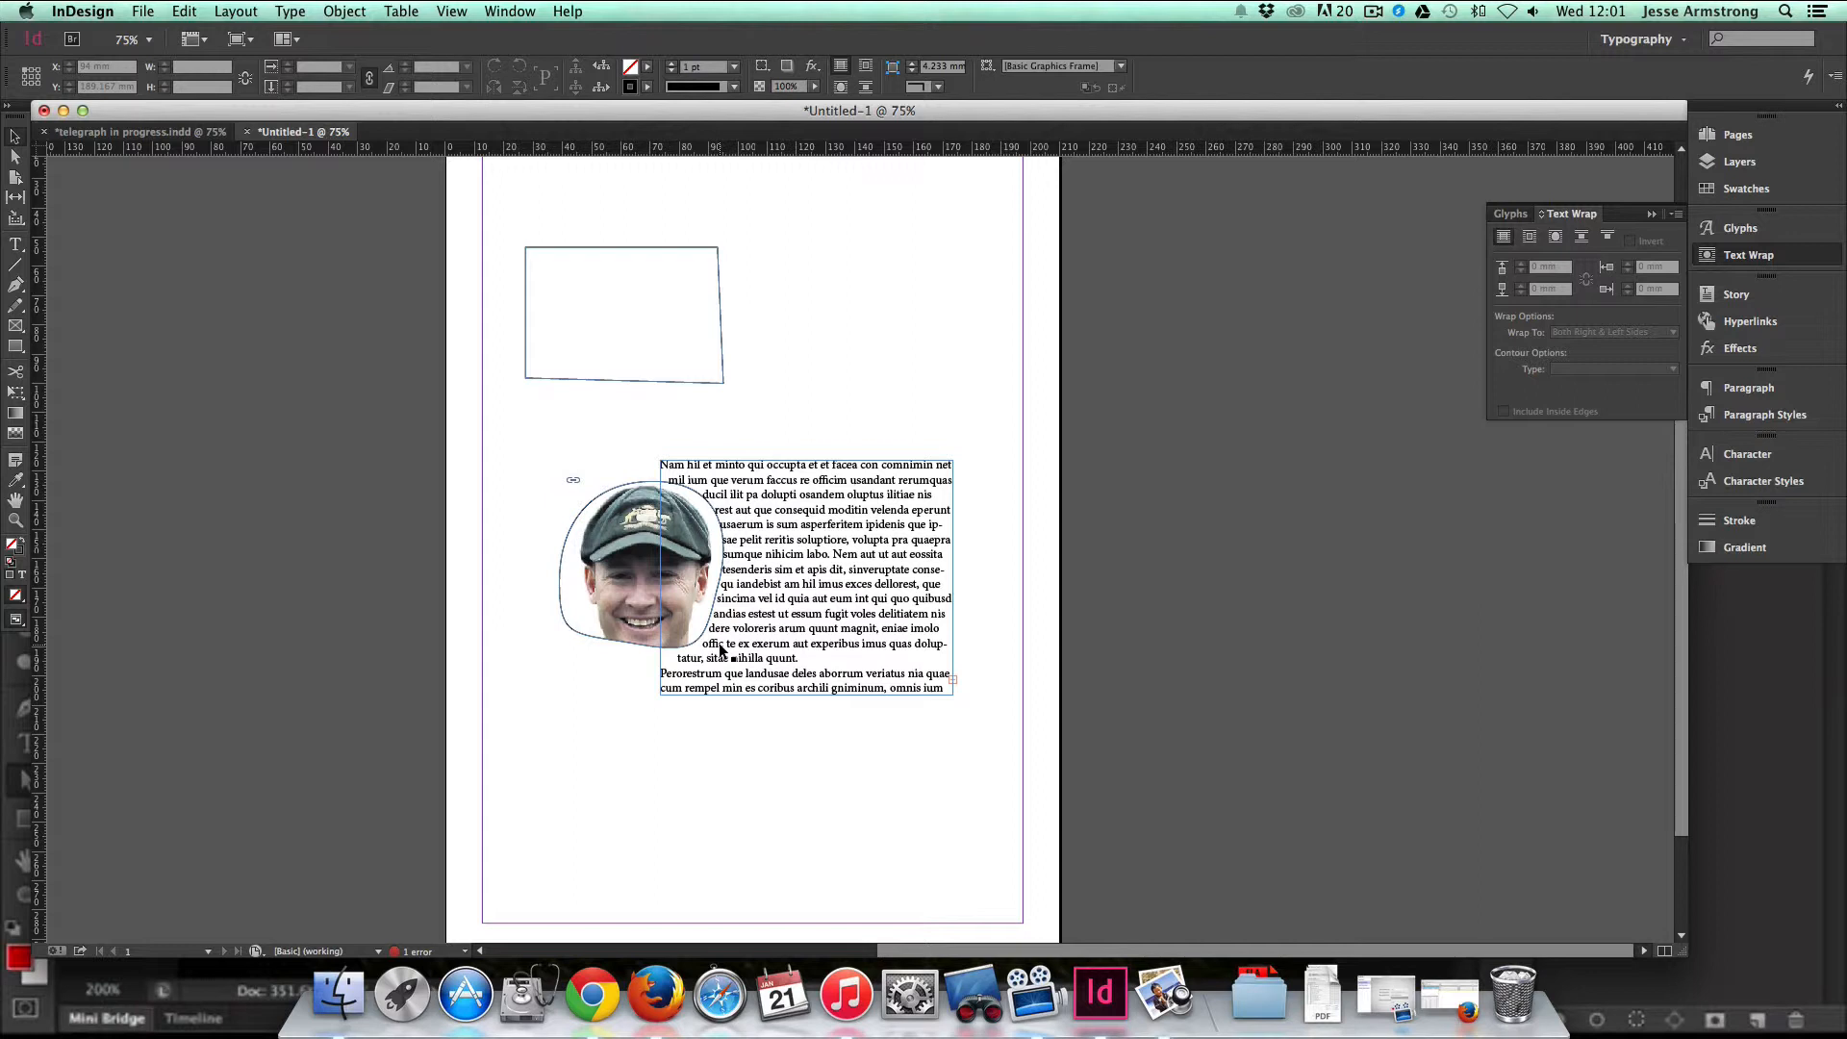
Step: Place the image Radio_one.png below the wrapped text at about 83 by 68 mm
{"action": "scroll", "coordinate": [806, 439], "scroll_direction": "up", "scroll_amount": 2}
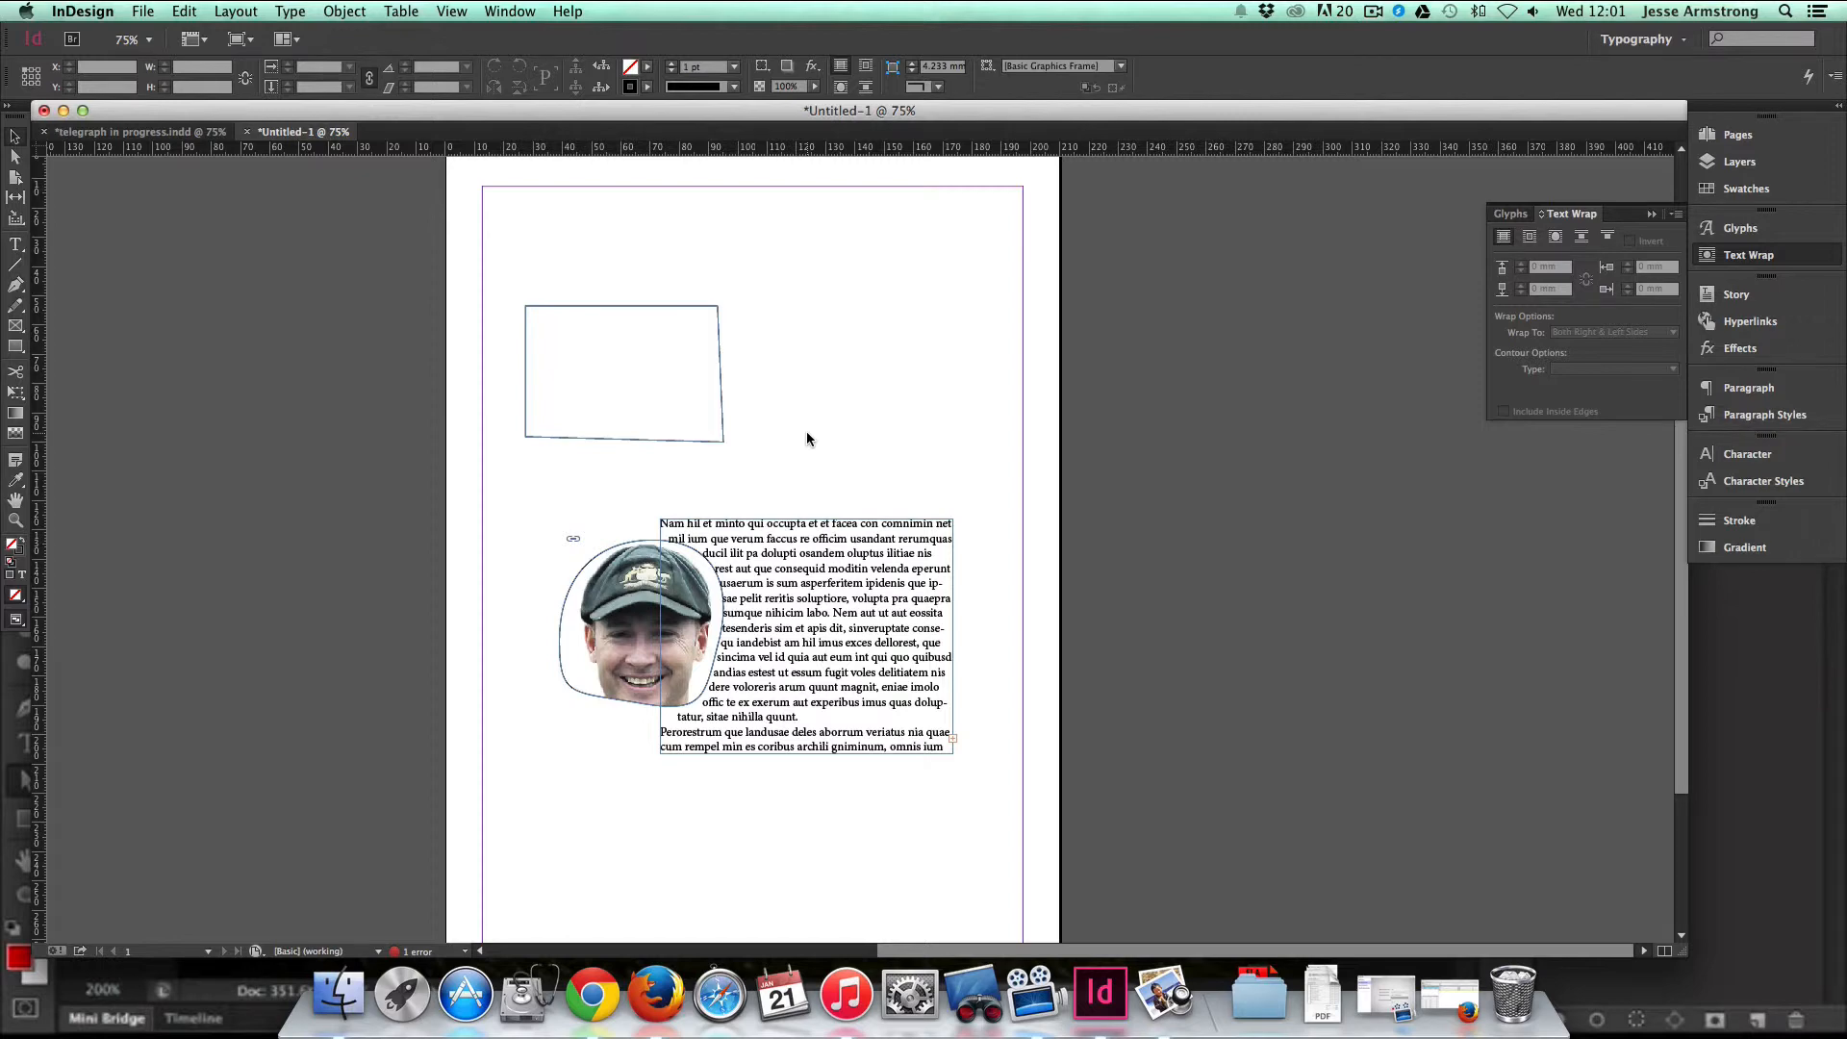
{"action": "key", "text": "super+d"}
{"action": "left_click", "coordinate": [1116, 267]}
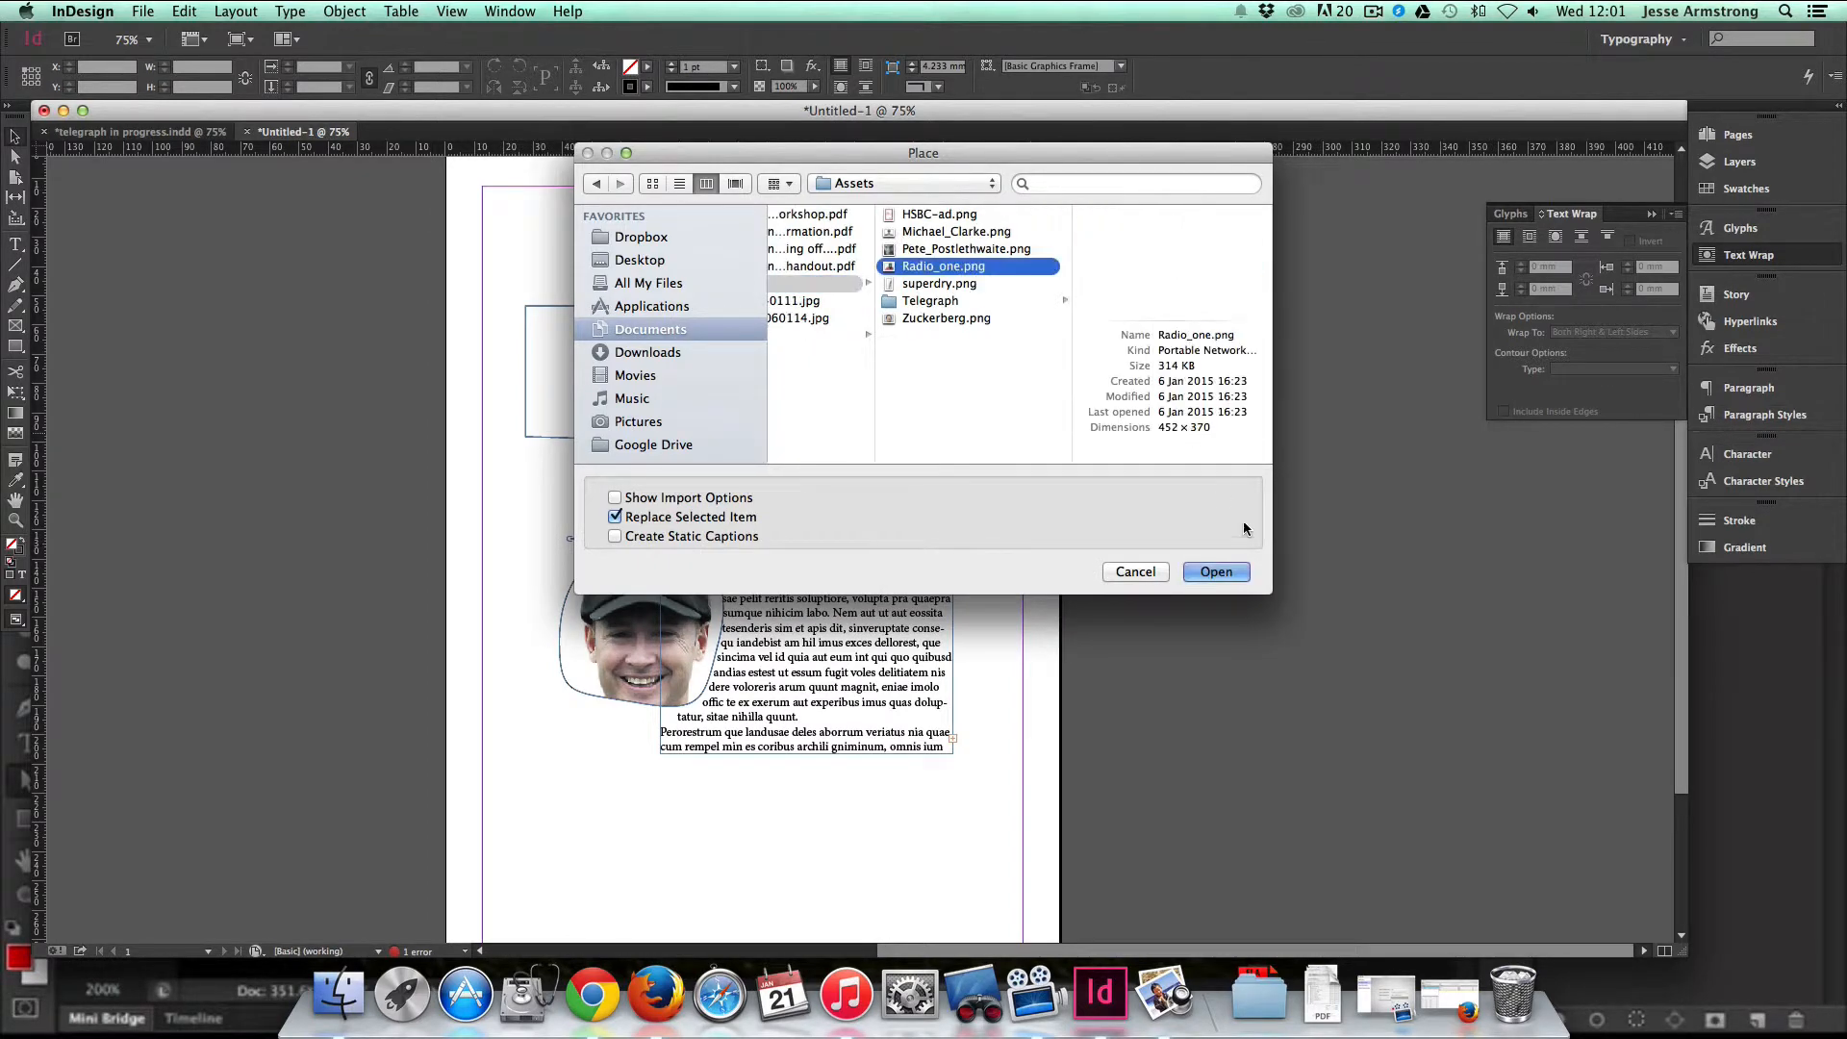
{"action": "left_click", "coordinate": [1216, 572]}
{"action": "scroll", "coordinate": [615, 746], "scroll_direction": "down", "scroll_amount": 6}
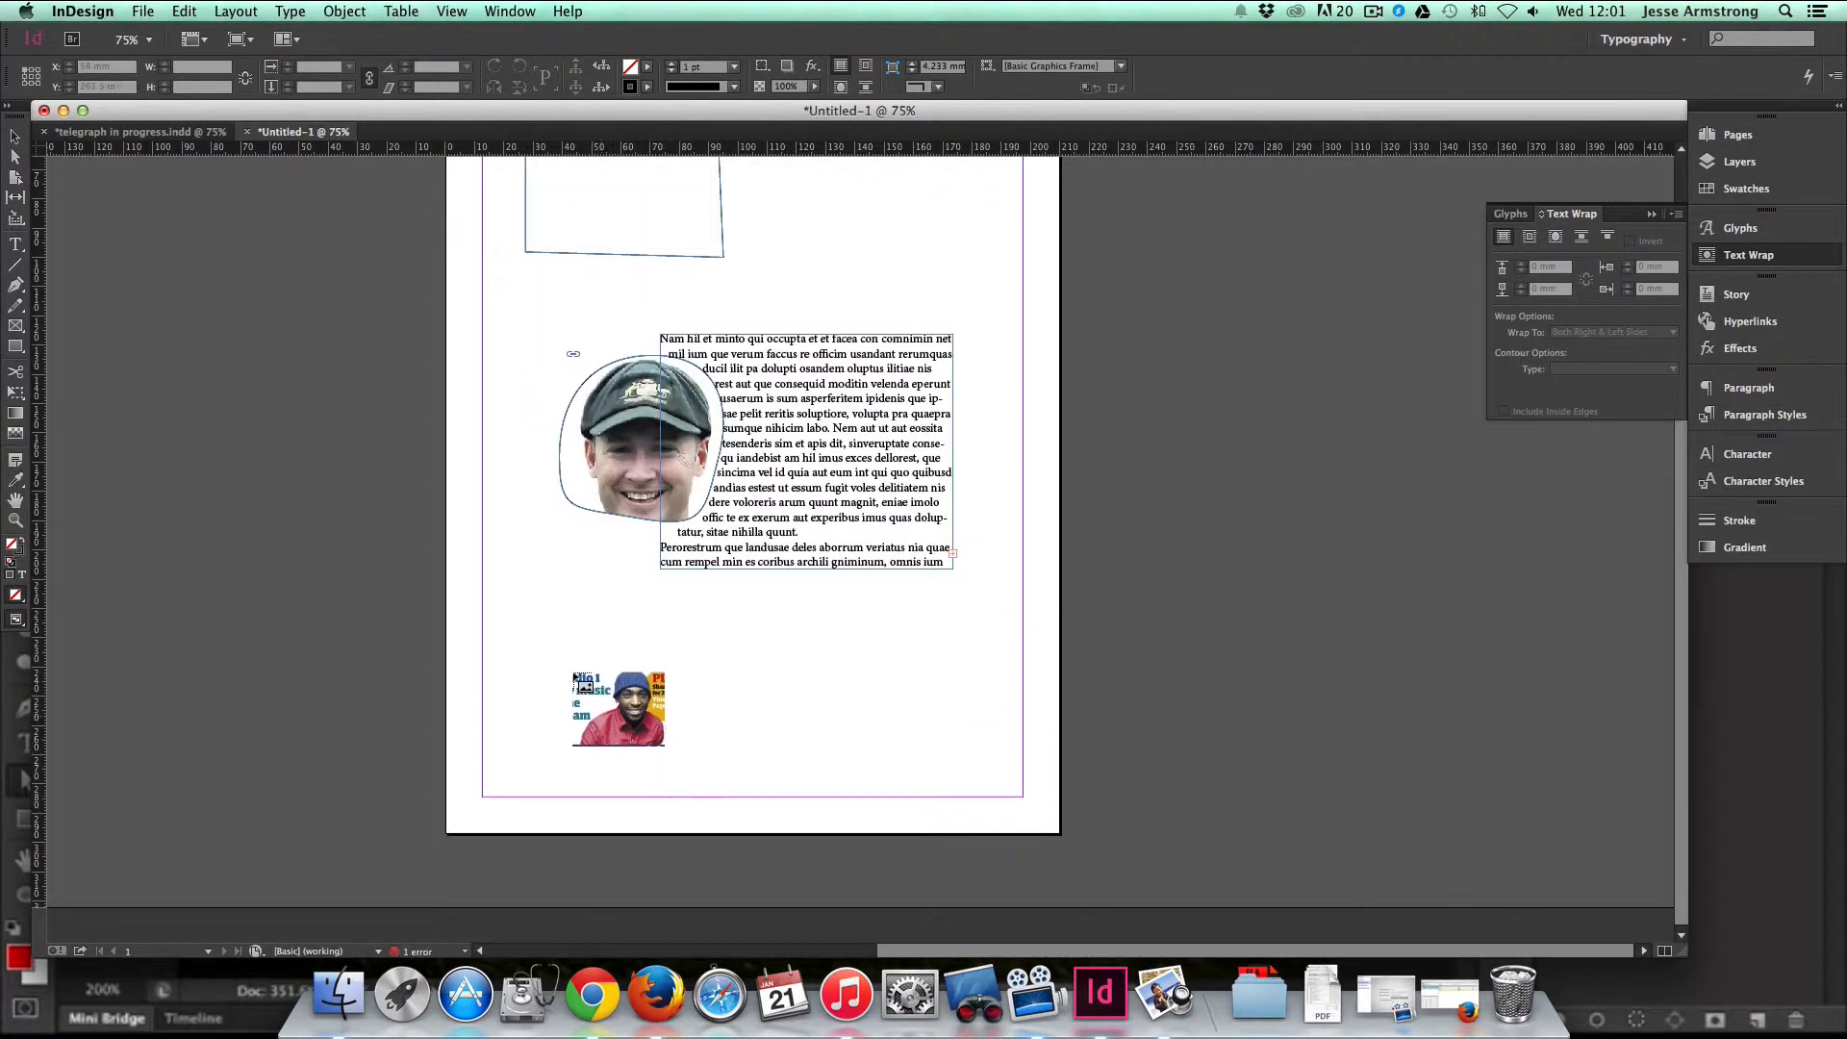
{"action": "left_click_drag", "start_coordinate": [519, 594], "coordinate": [762, 691]}
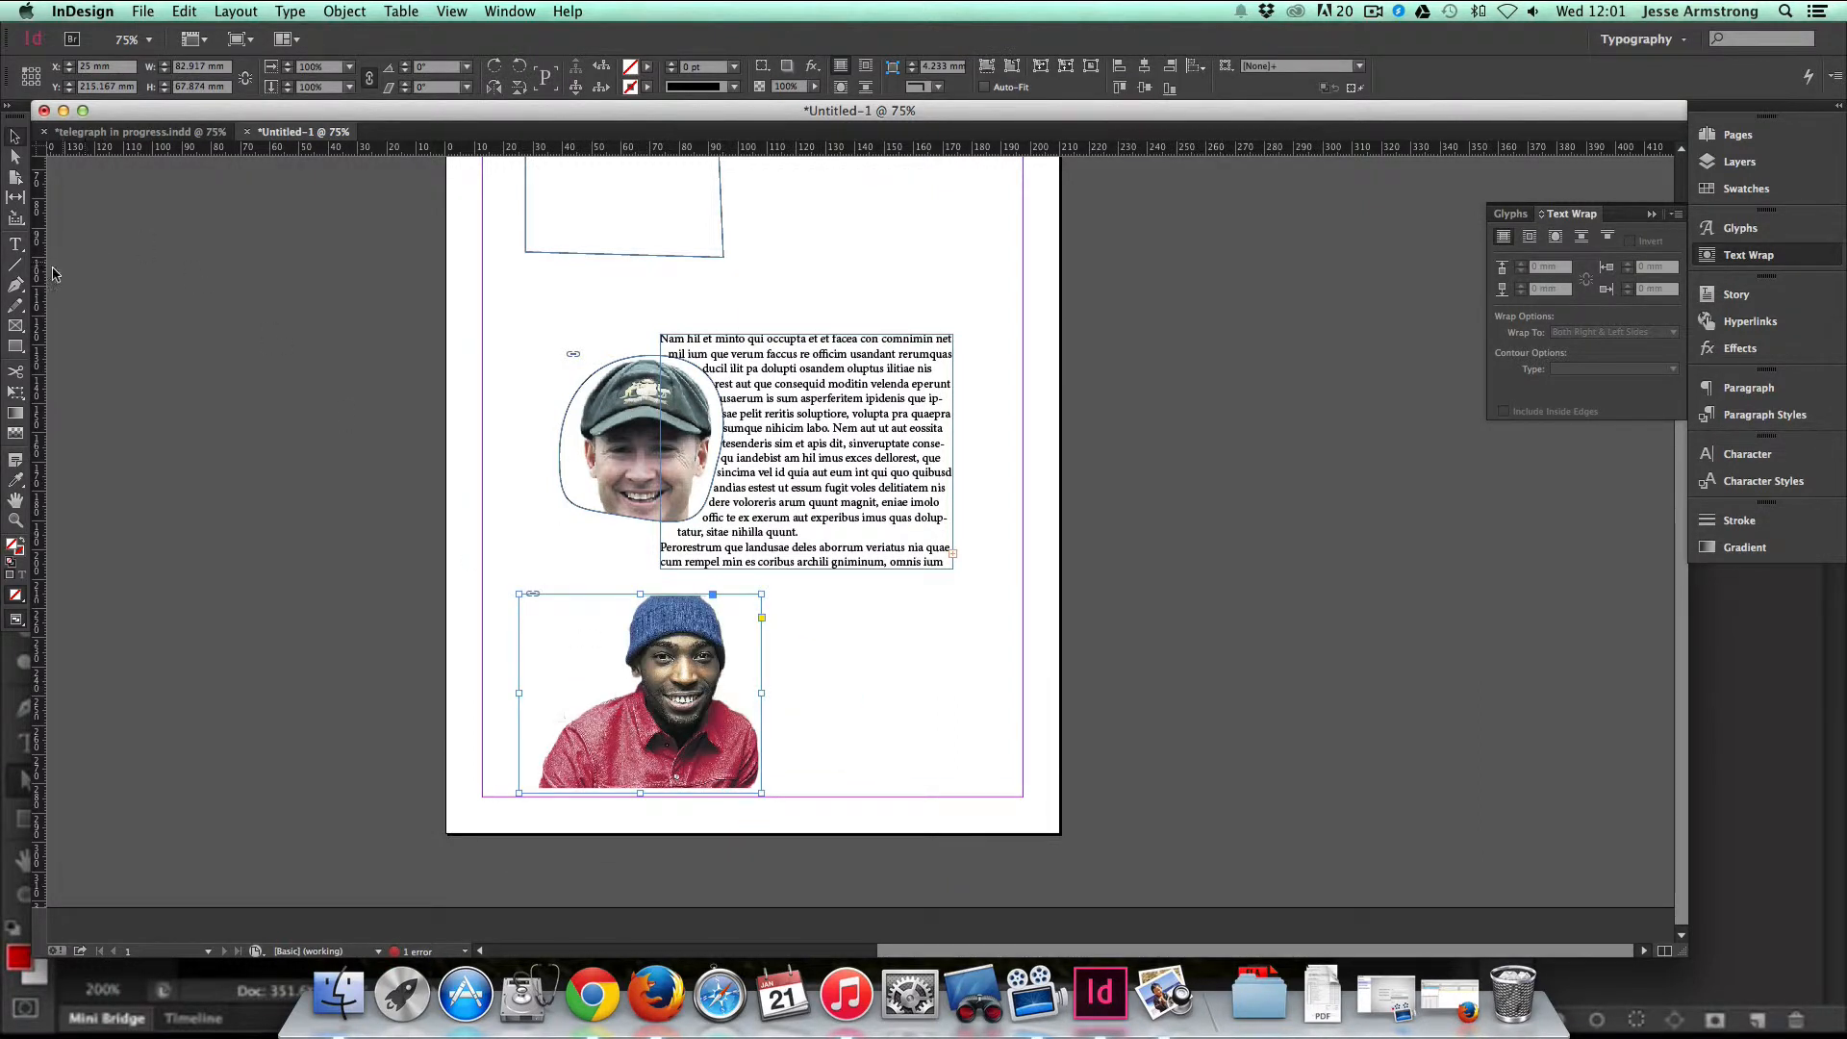
Step: Add extra anchor points along the right, top and left edges of the beanie portrait's frame with the Pen tool
{"action": "left_click", "coordinate": [16, 287]}
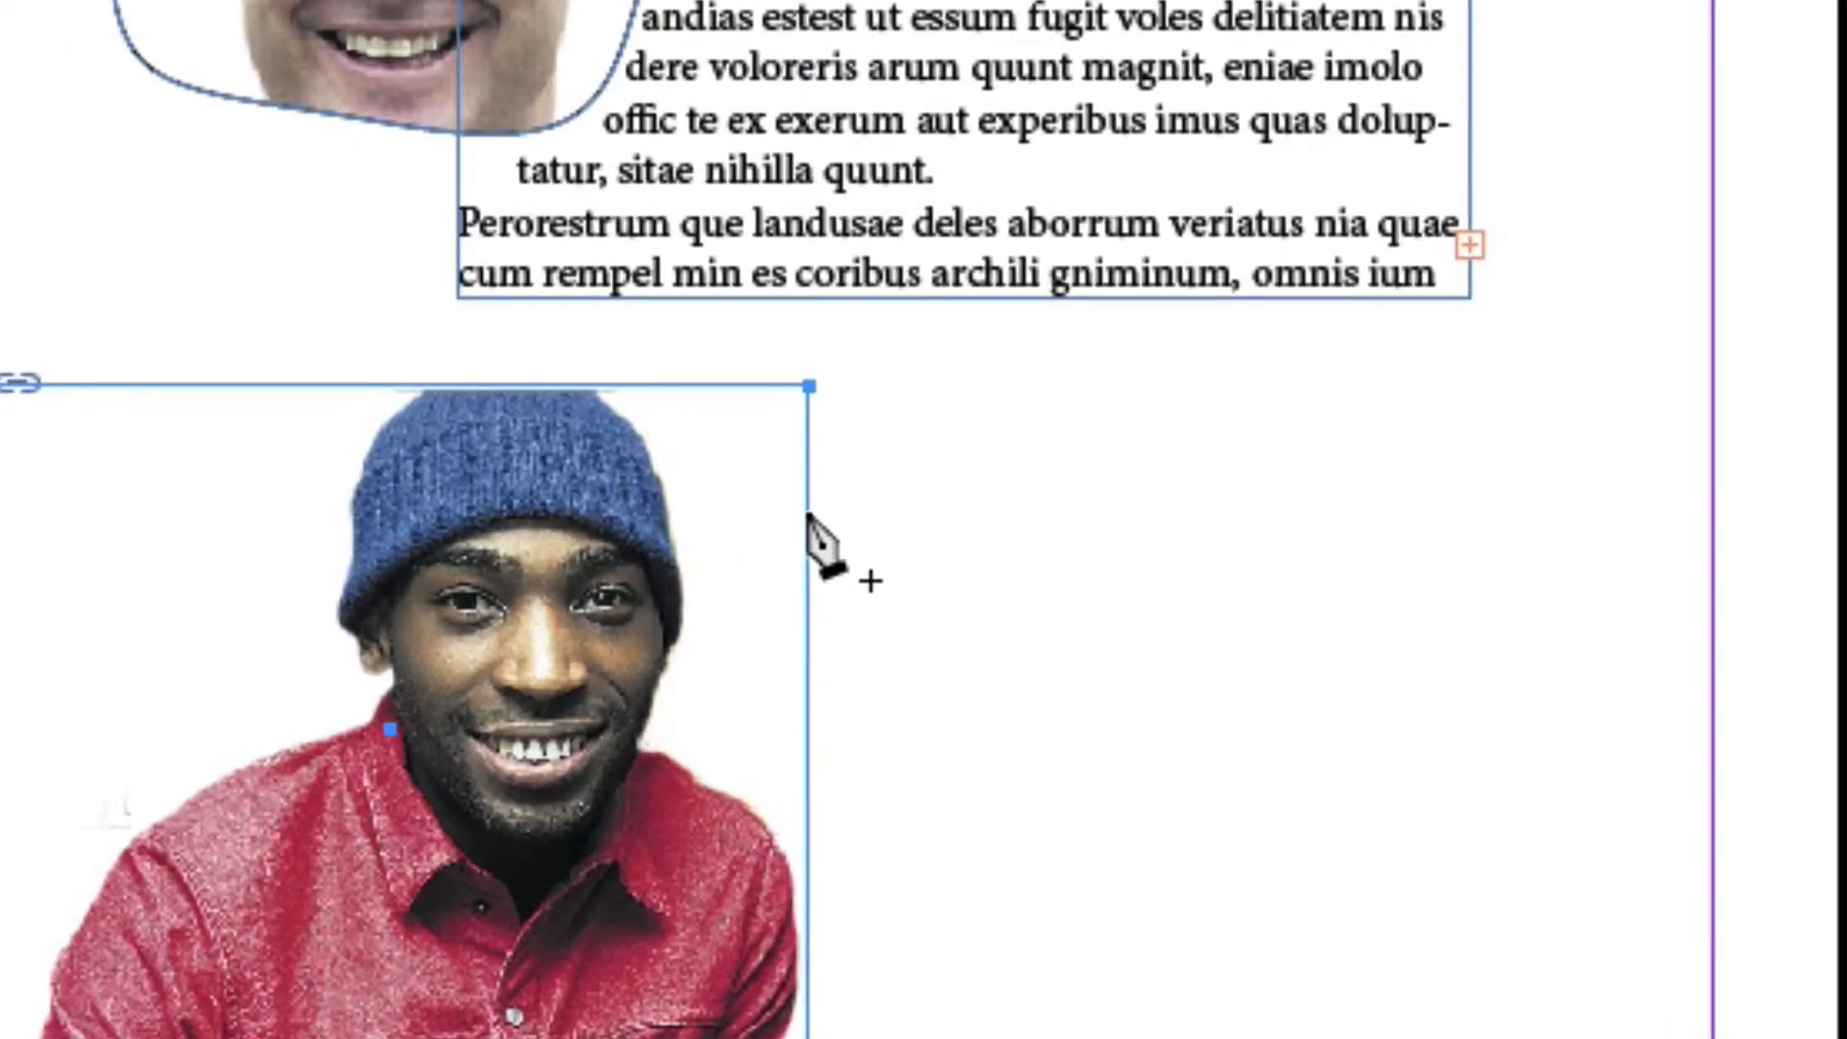
{"action": "left_click", "coordinate": [808, 518]}
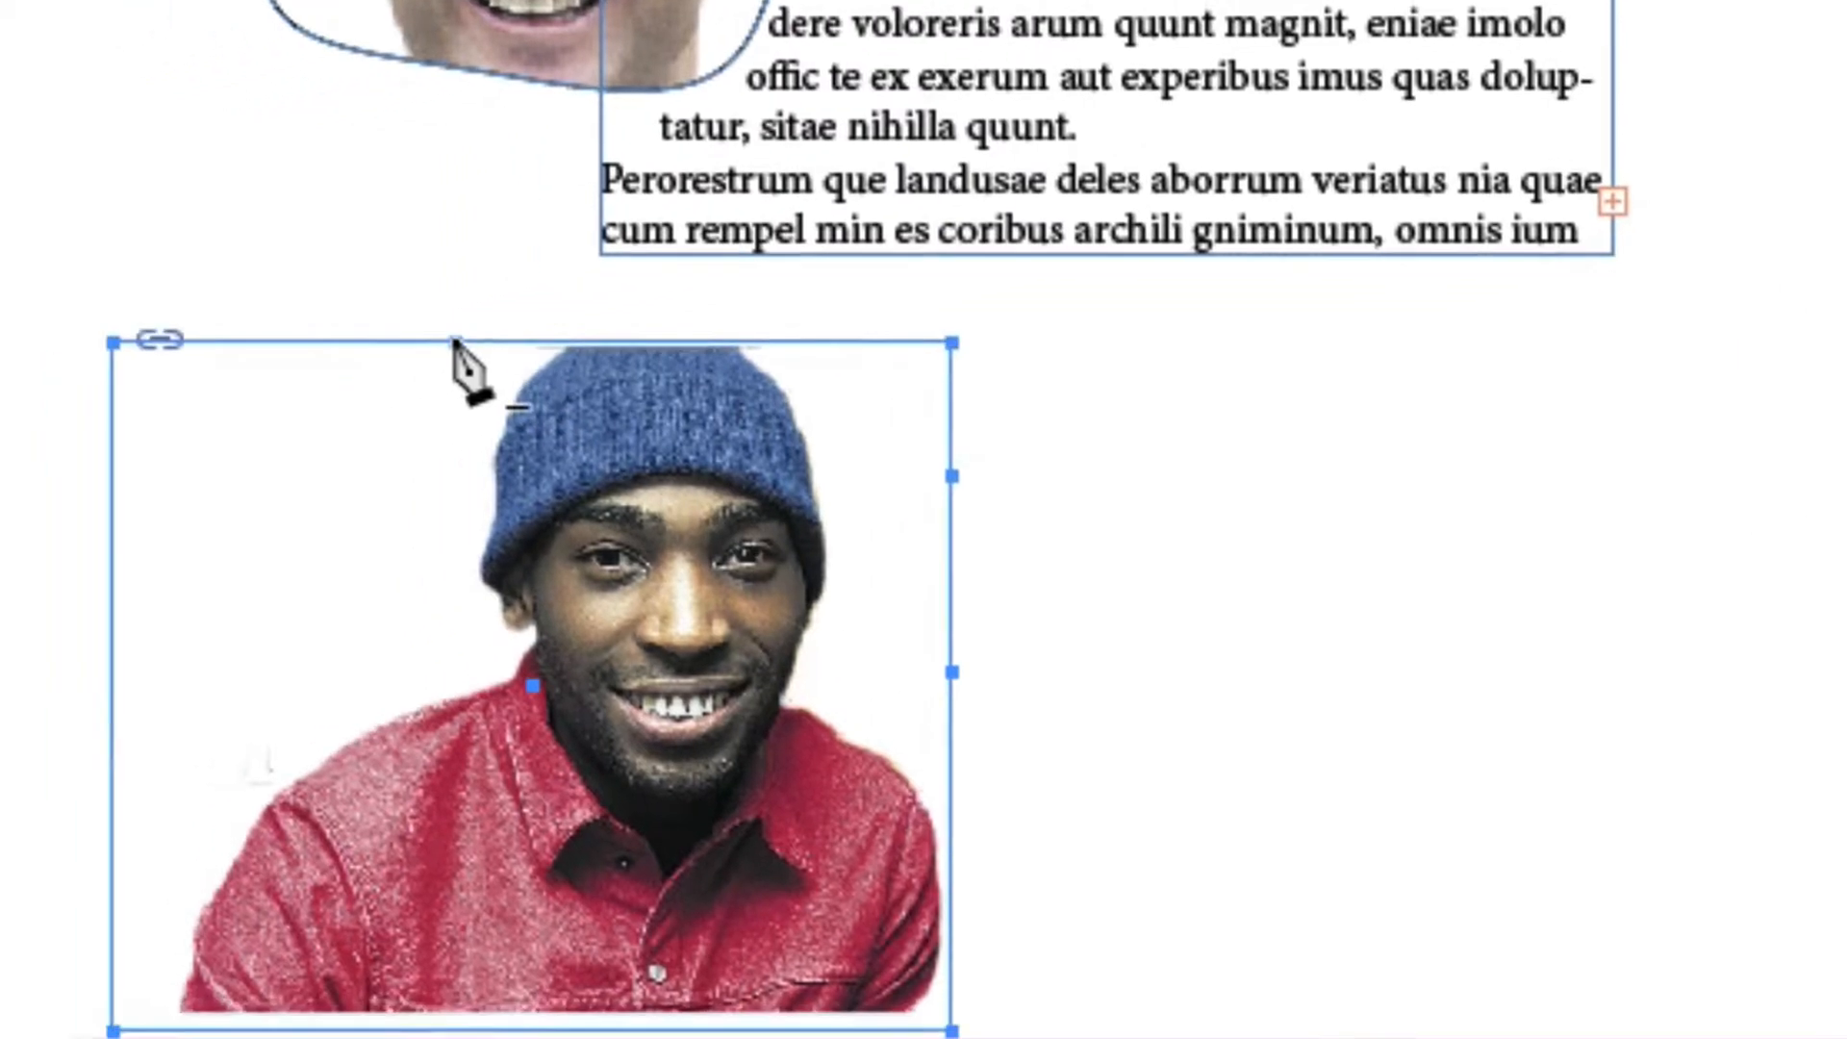
{"action": "left_click", "coordinate": [274, 342]}
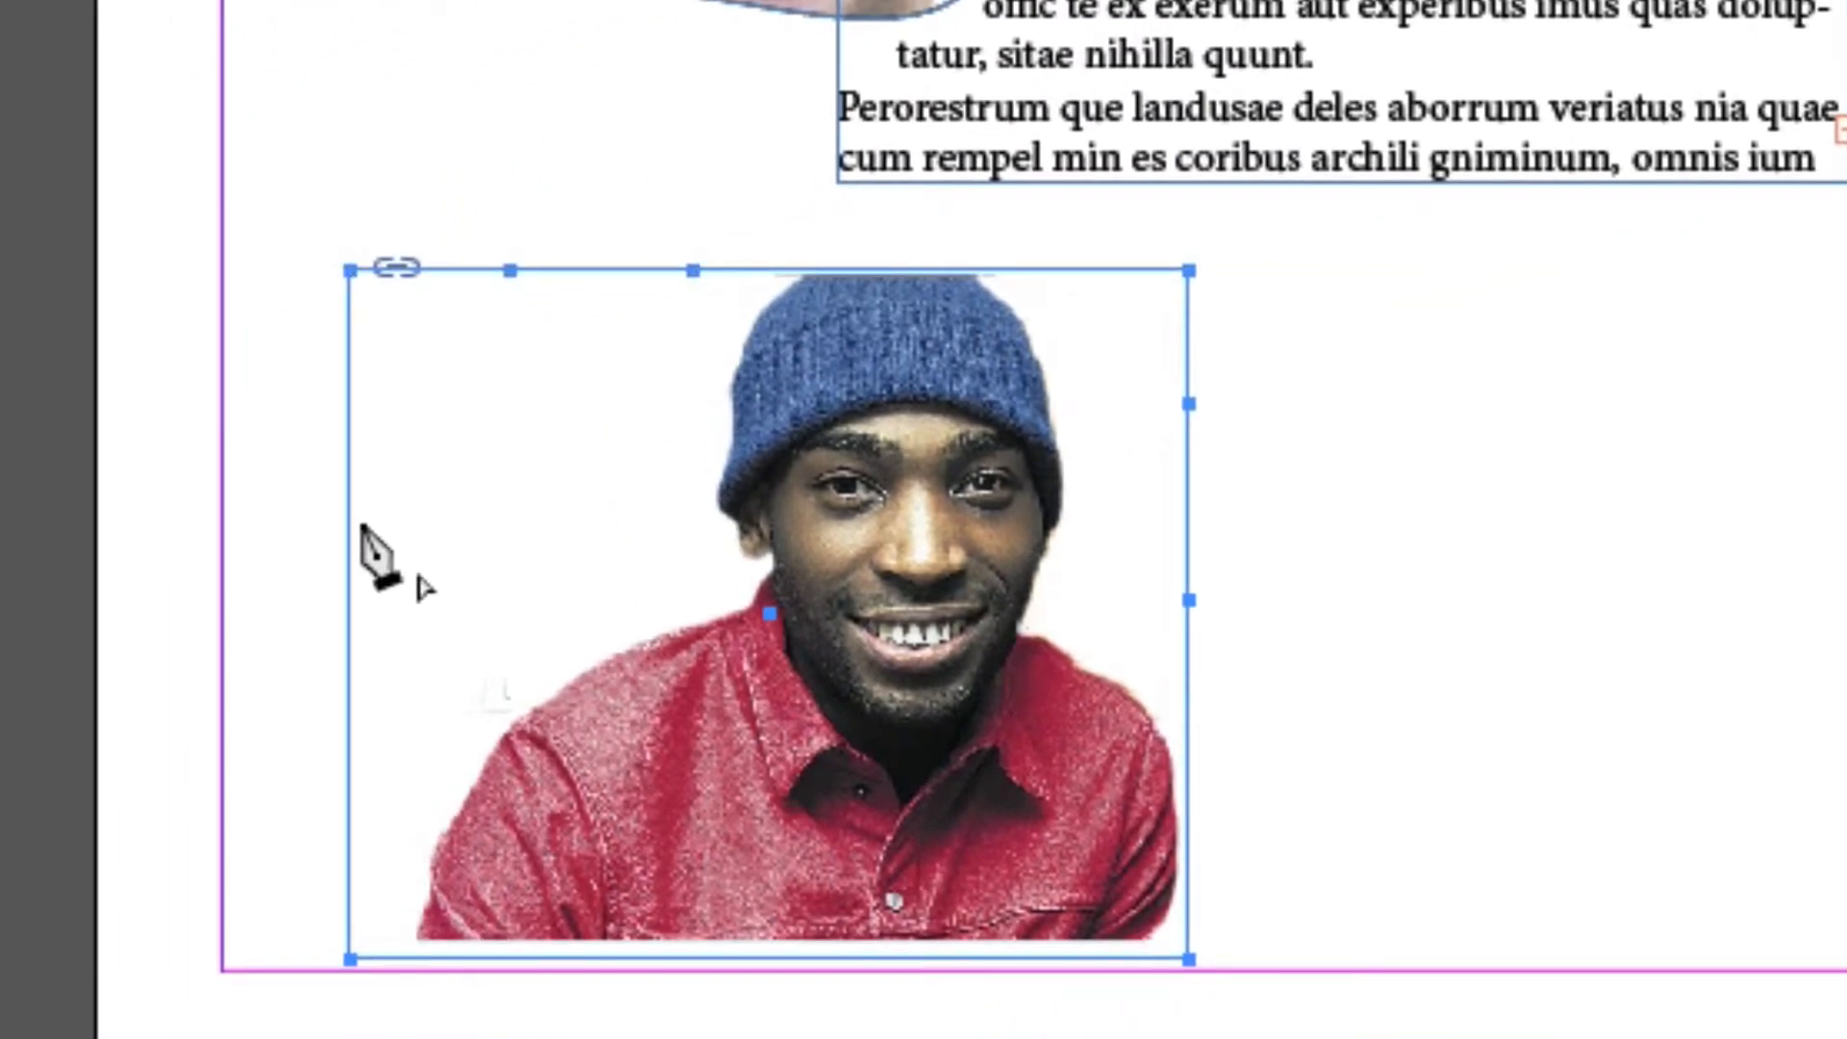
{"action": "left_click", "coordinate": [350, 484]}
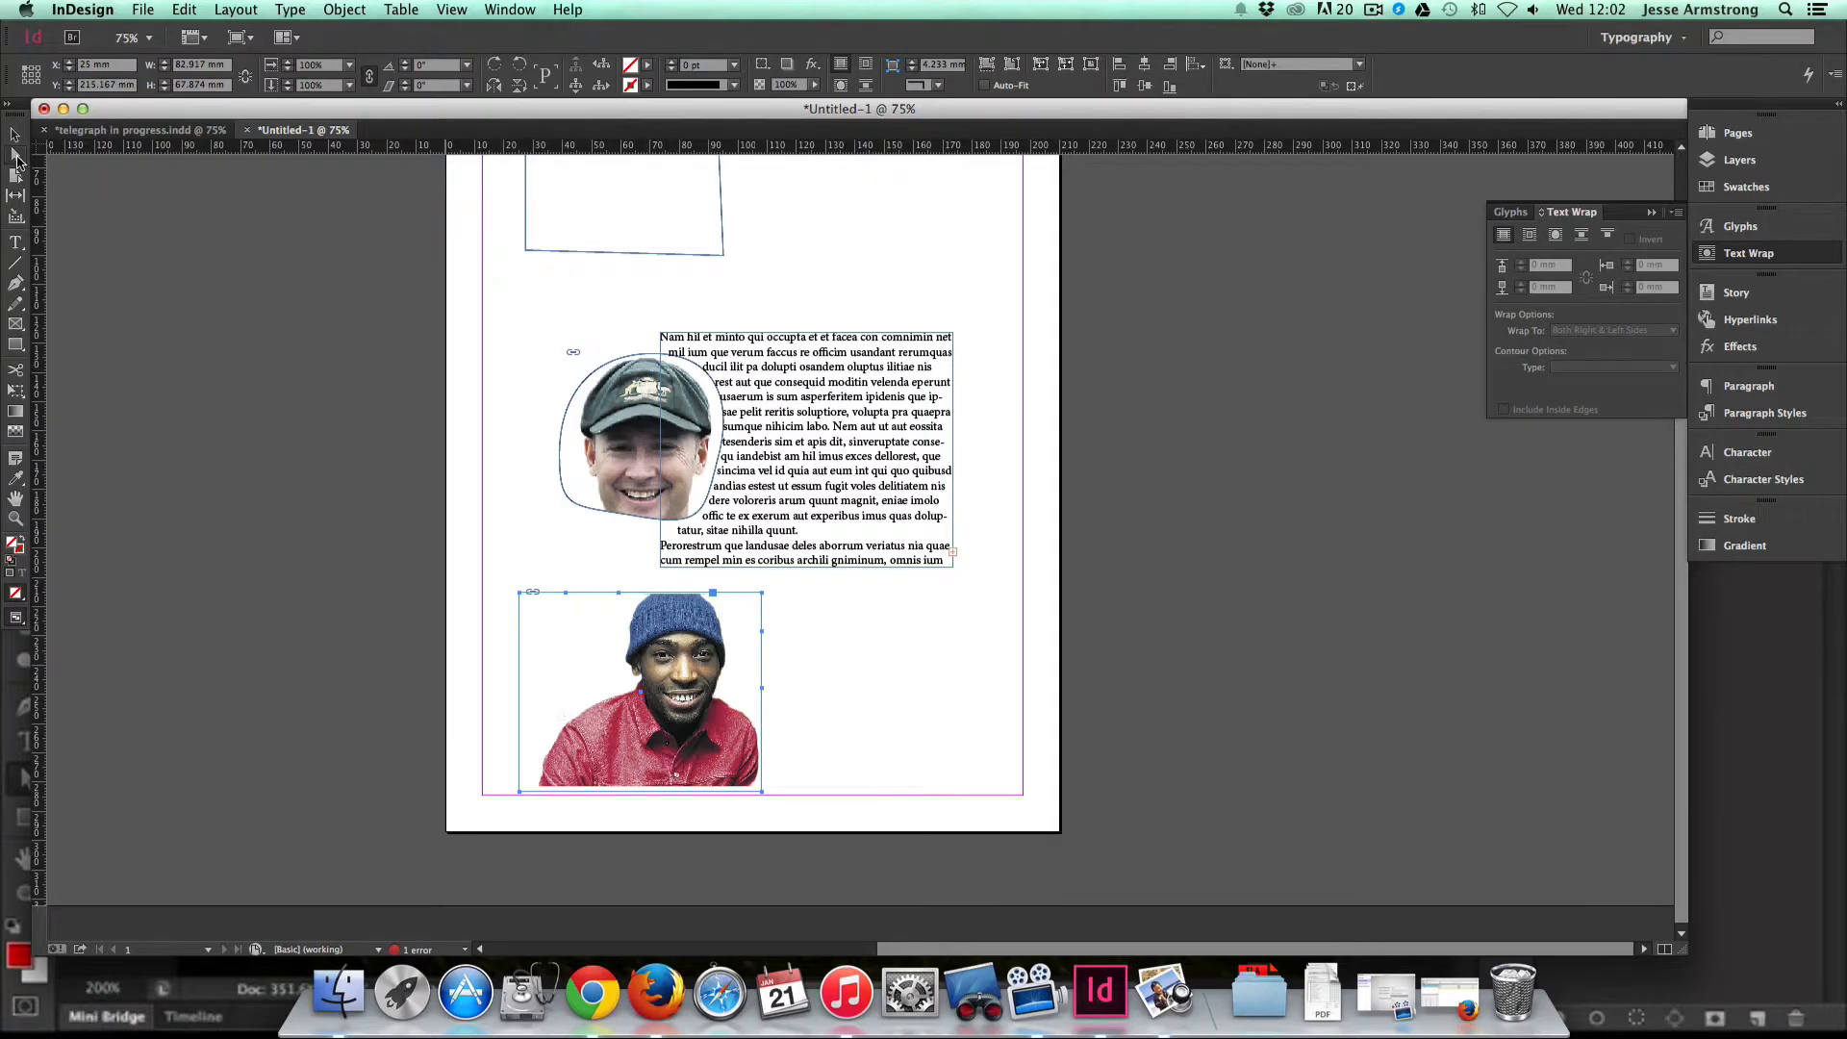
Step: Reshape the left side of the beanie portrait's frame by moving its anchor points along the hat, neck and shoulder, then deselect it
{"action": "left_click", "coordinate": [620, 598]}
{"action": "left_click", "coordinate": [619, 598]}
{"action": "left_click_drag", "start_coordinate": [619, 602], "coordinate": [583, 651]}
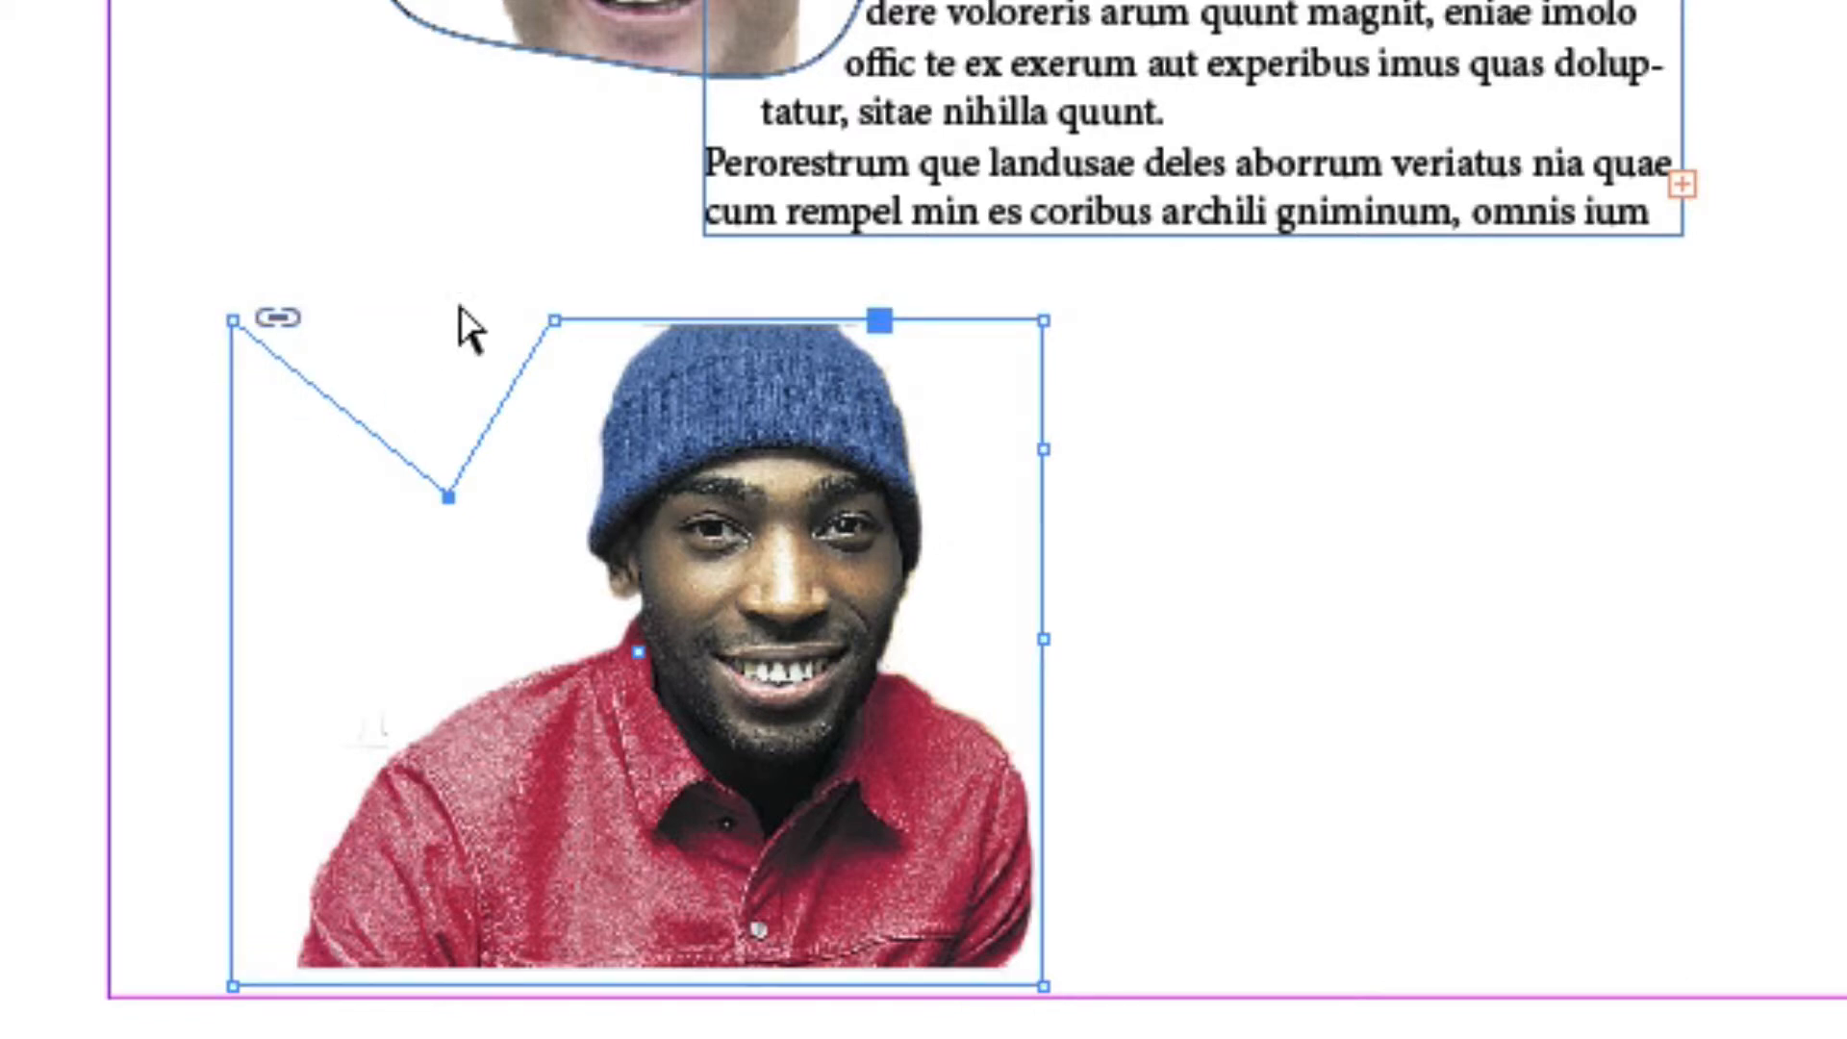
{"action": "left_click_drag", "start_coordinate": [458, 510], "coordinate": [515, 575]}
{"action": "left_click_drag", "start_coordinate": [555, 322], "coordinate": [602, 321]}
{"action": "left_click_drag", "start_coordinate": [230, 321], "coordinate": [330, 780]}
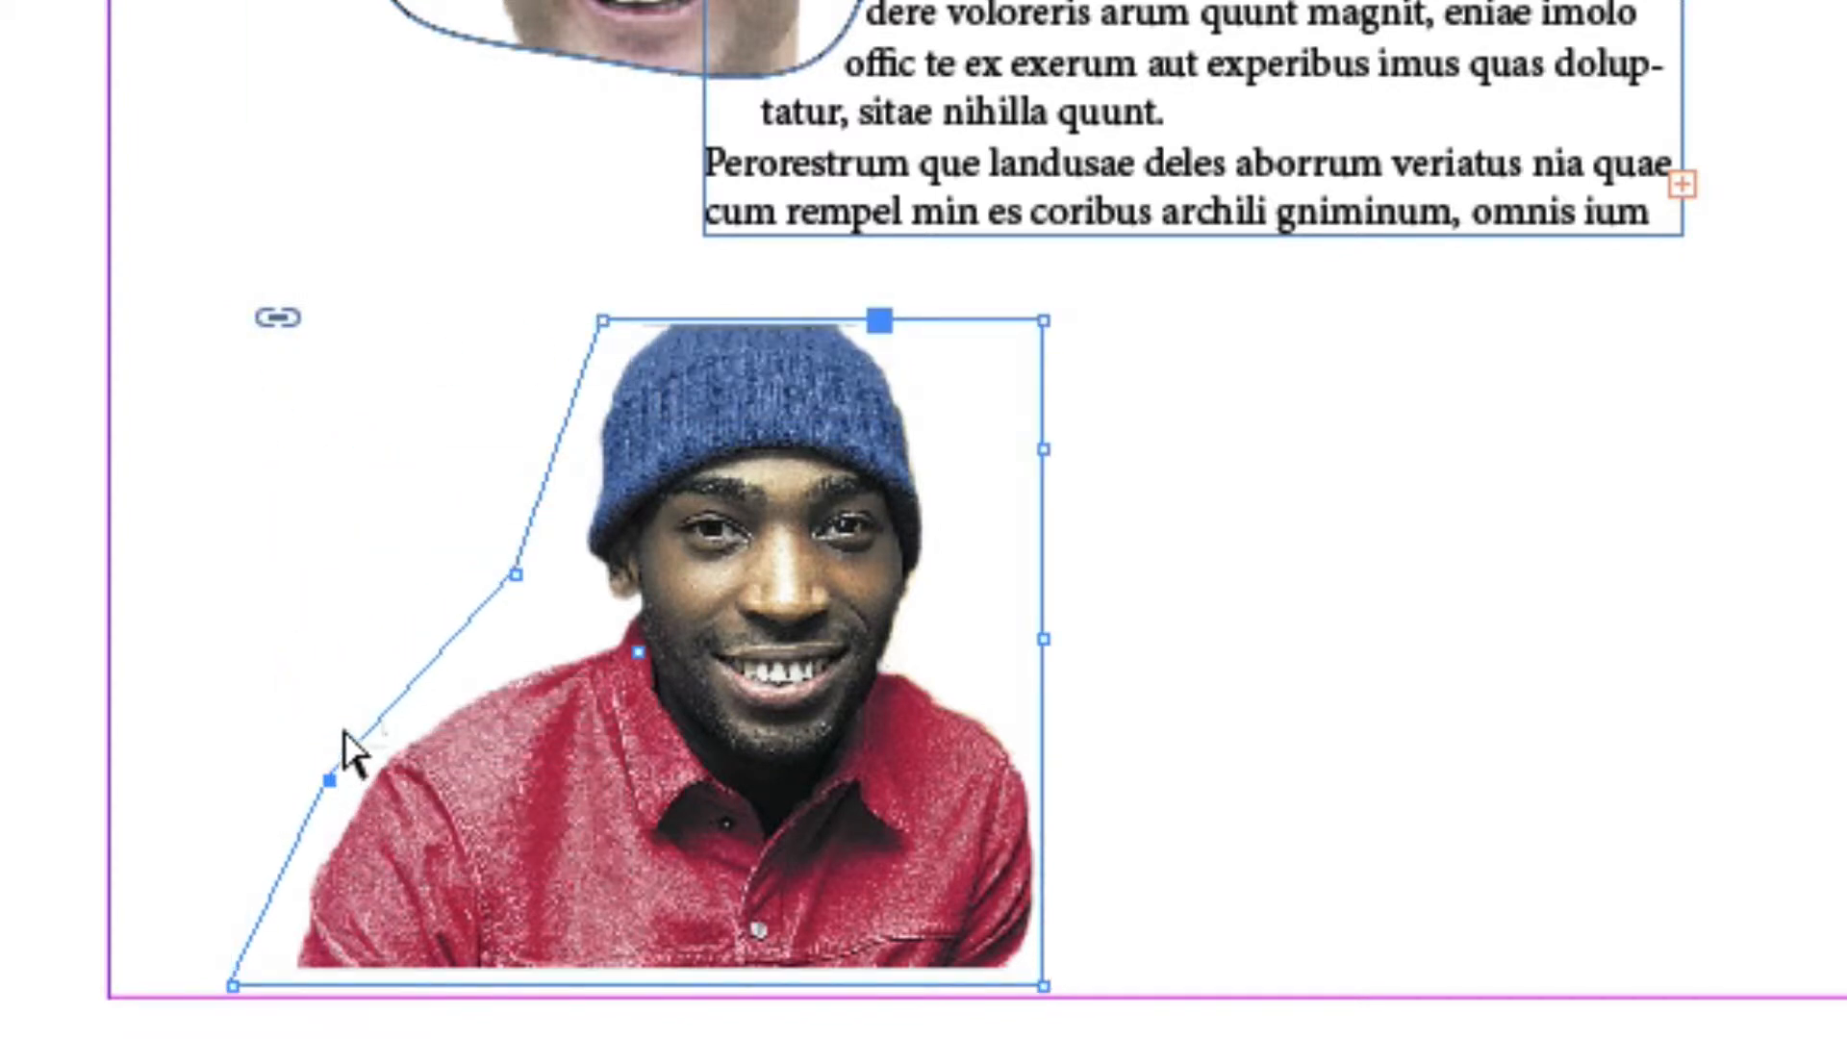
{"action": "left_click_drag", "start_coordinate": [516, 576], "coordinate": [528, 603]}
{"action": "left_click", "coordinate": [455, 522]}
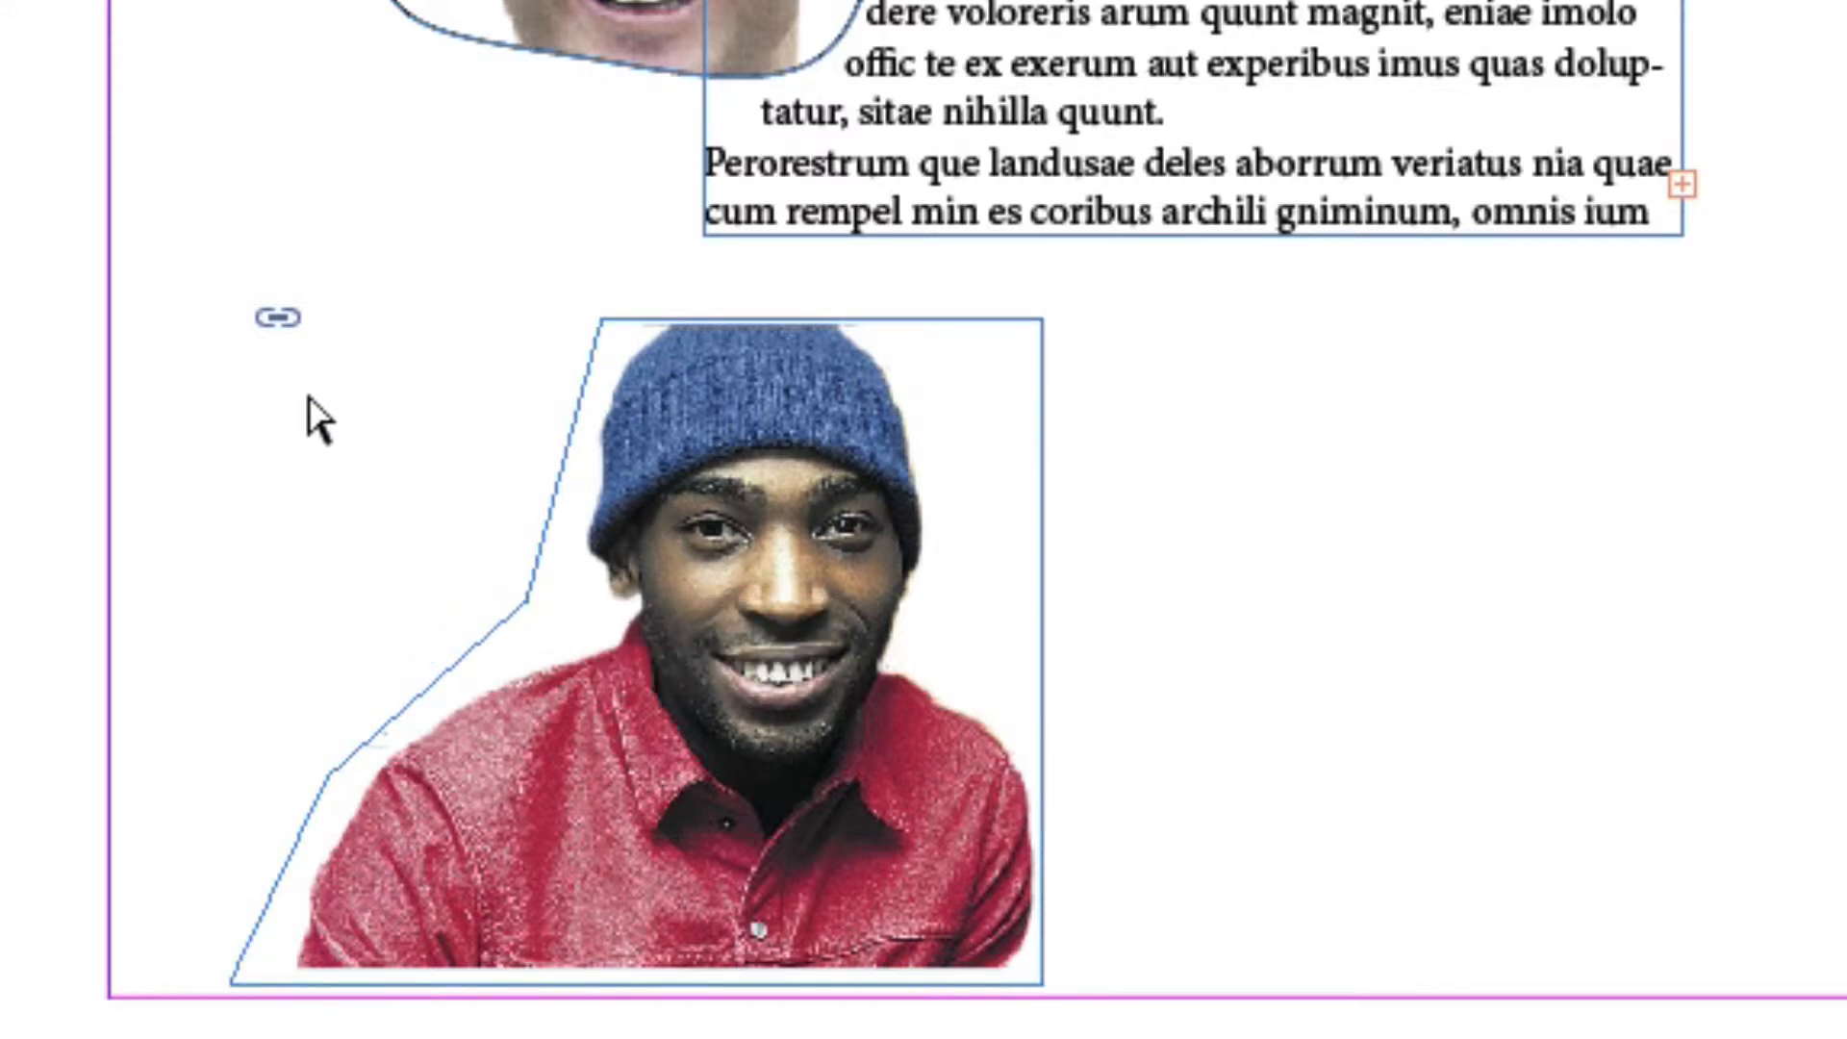
Step: Create a text frame about 56 by 70 mm overlapping the left half of the beanie portrait and fill it with placeholder text
{"action": "key", "text": "t"}
{"action": "left_click_drag", "start_coordinate": [132, 281], "coordinate": [681, 967]}
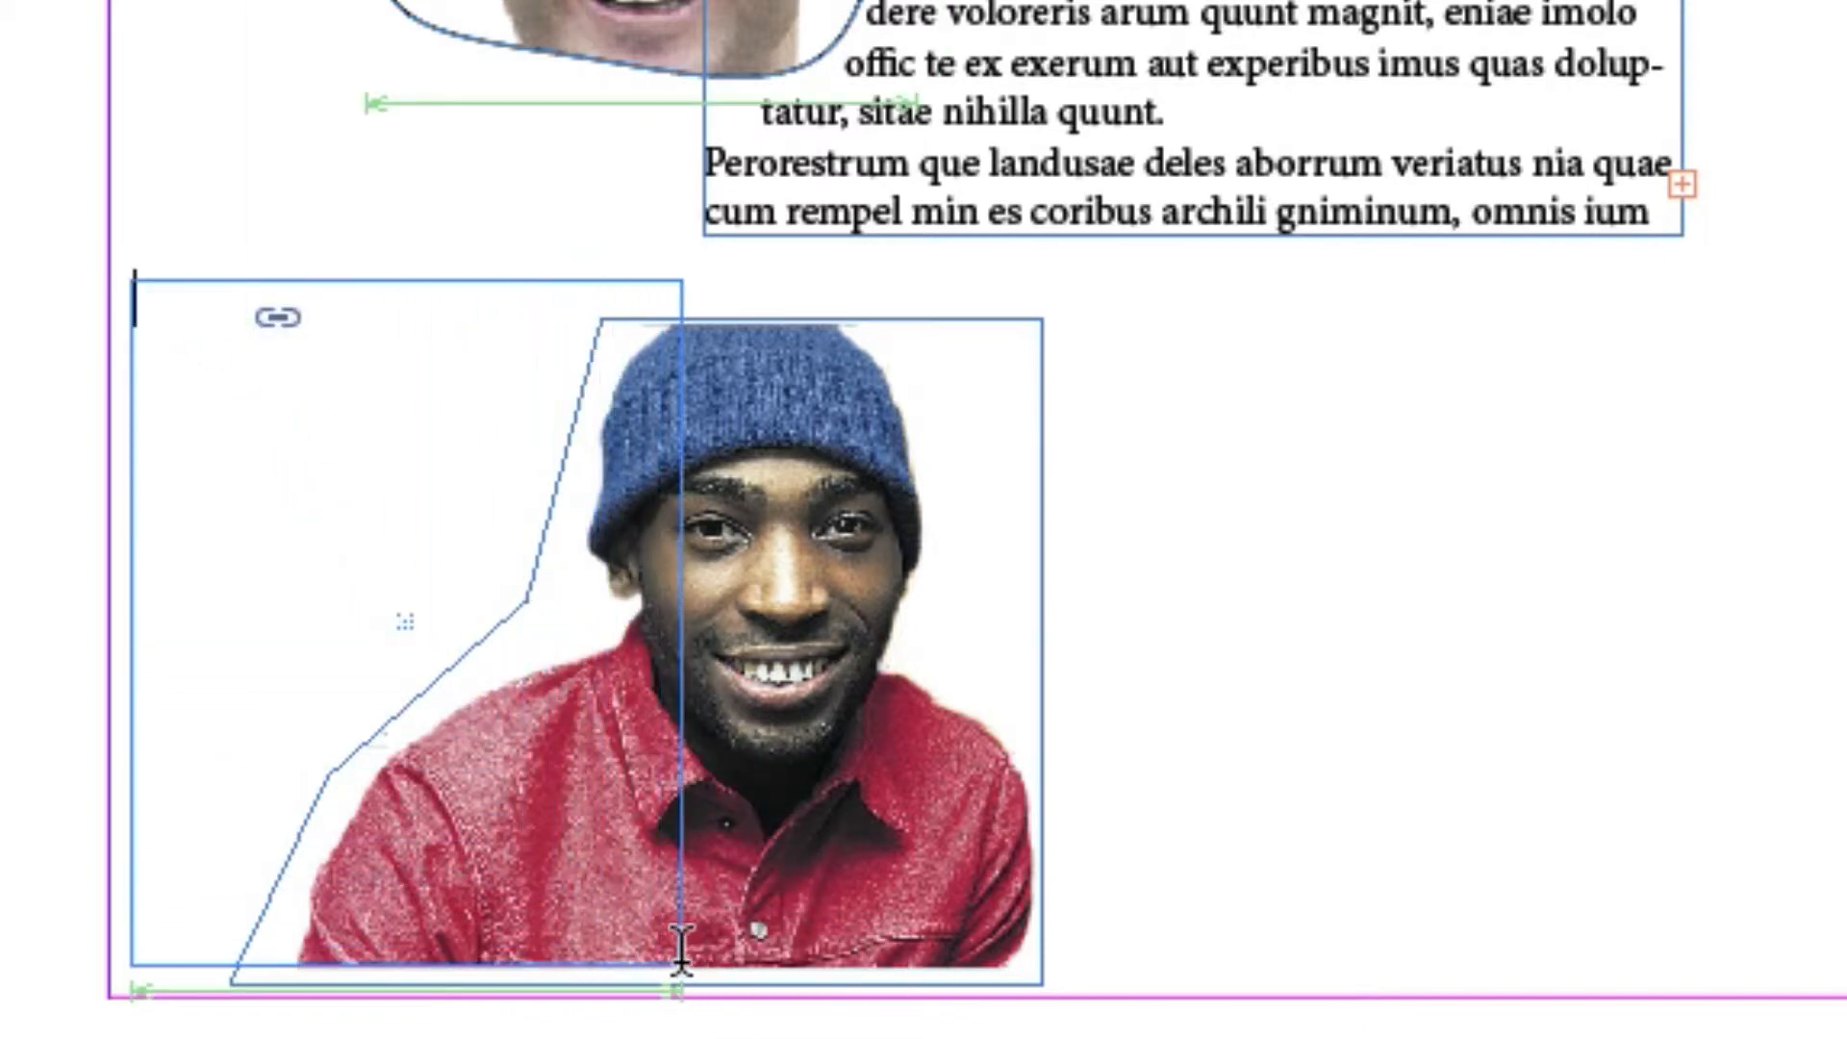
{"action": "right_click", "coordinate": [327, 485]}
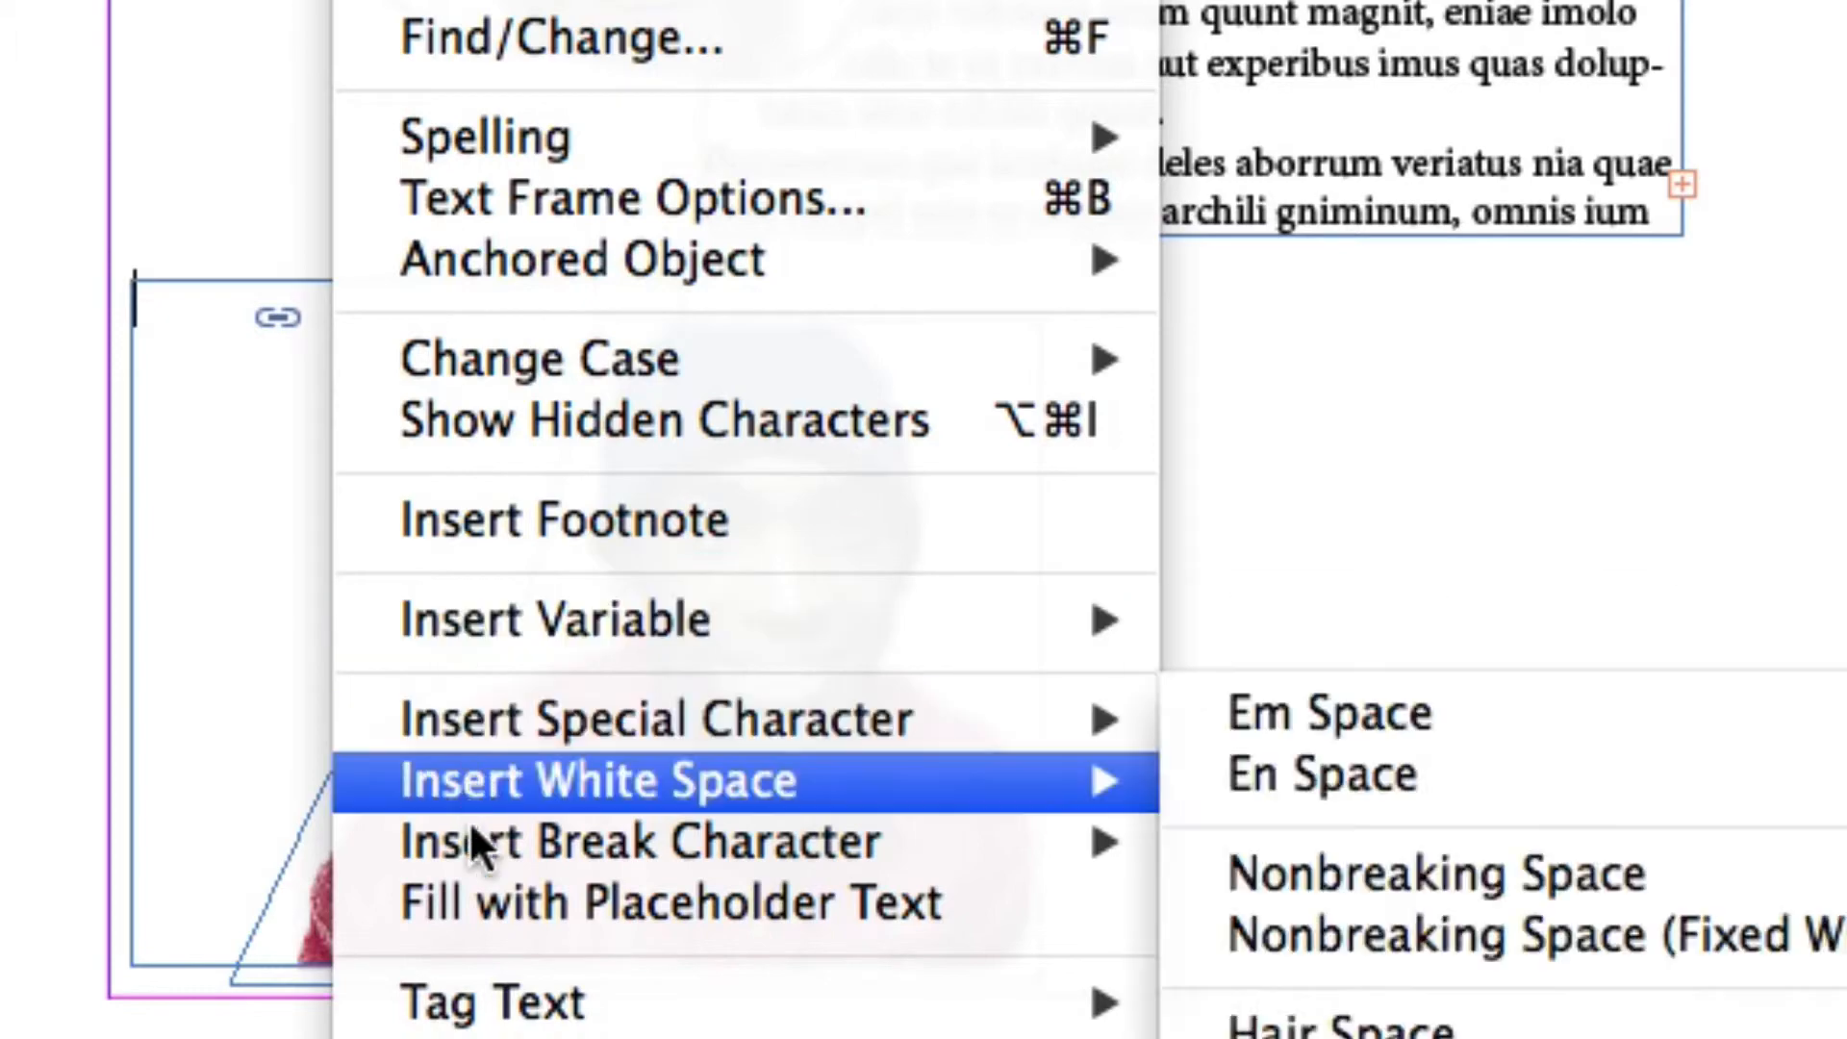
{"action": "left_click", "coordinate": [473, 896]}
{"action": "key", "text": "Escape"}
Step: Apply the Wrap around object shape text wrap to the beanie portrait and deselect it
{"action": "left_click", "coordinate": [709, 384]}
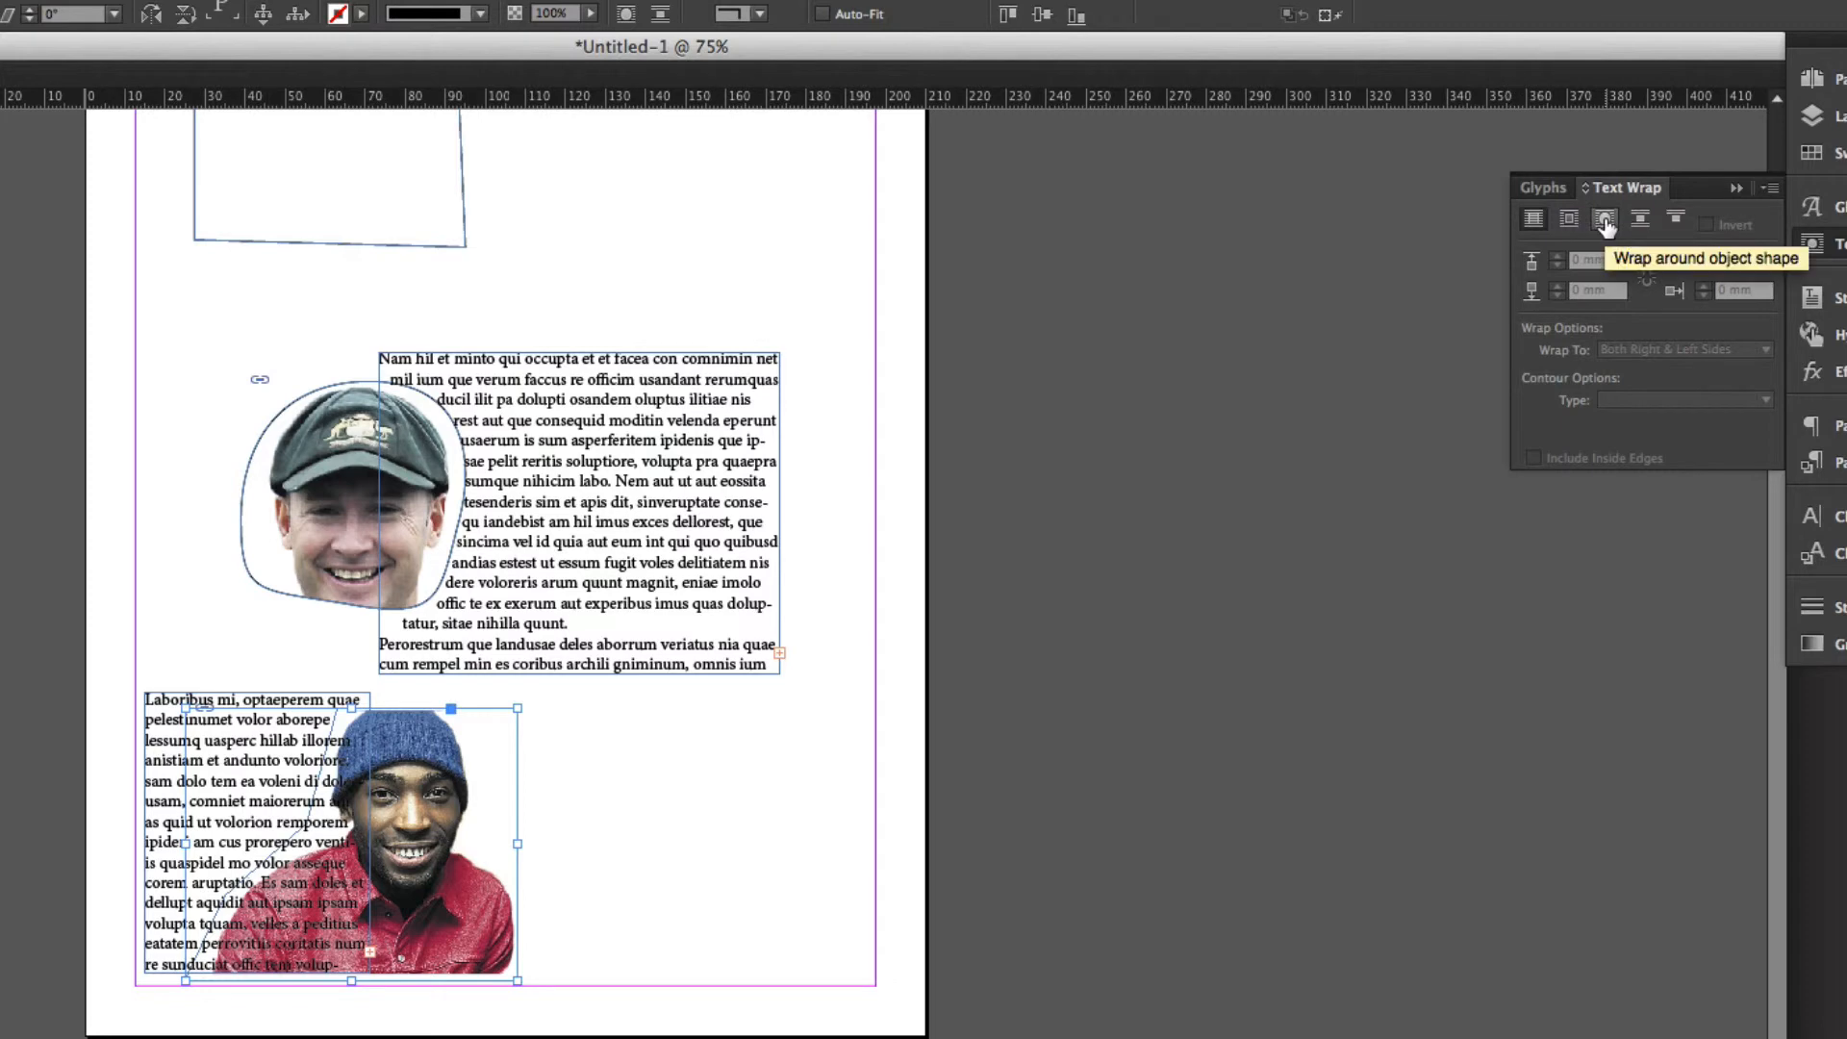
{"action": "left_click", "coordinate": [1604, 223]}
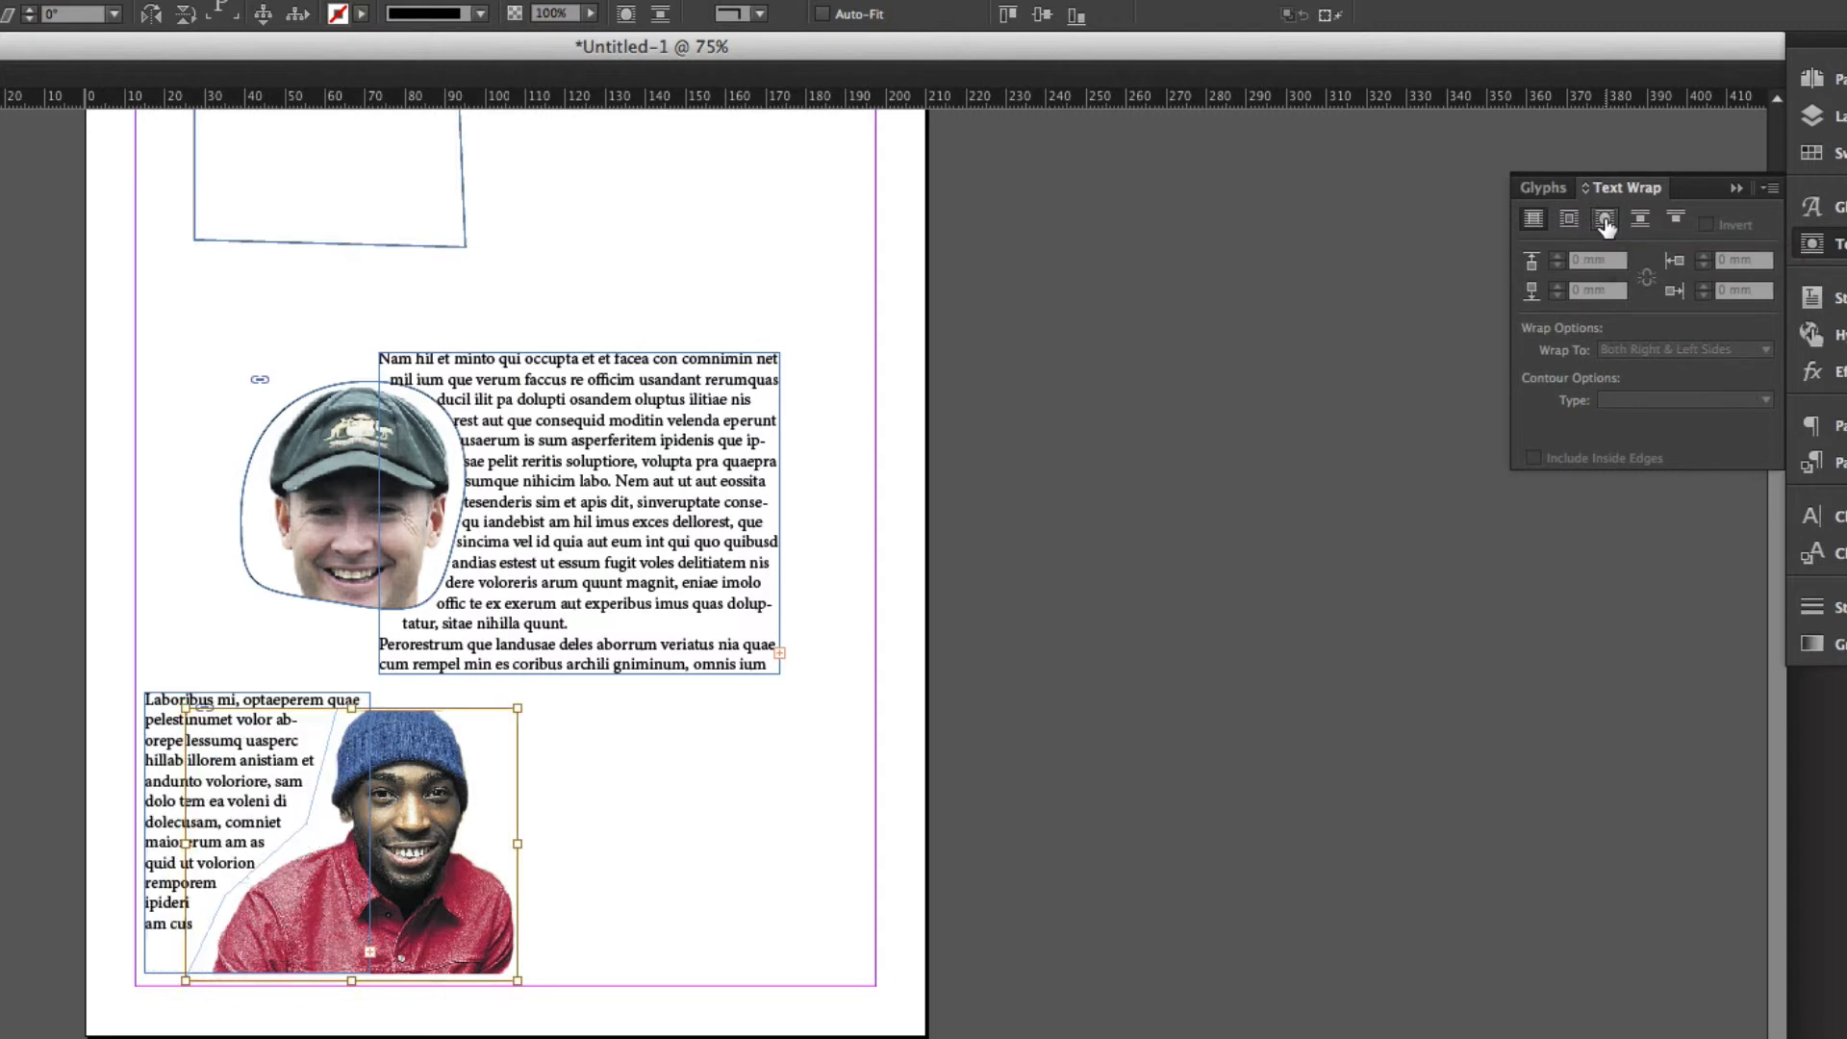
{"action": "left_click", "coordinate": [563, 812]}
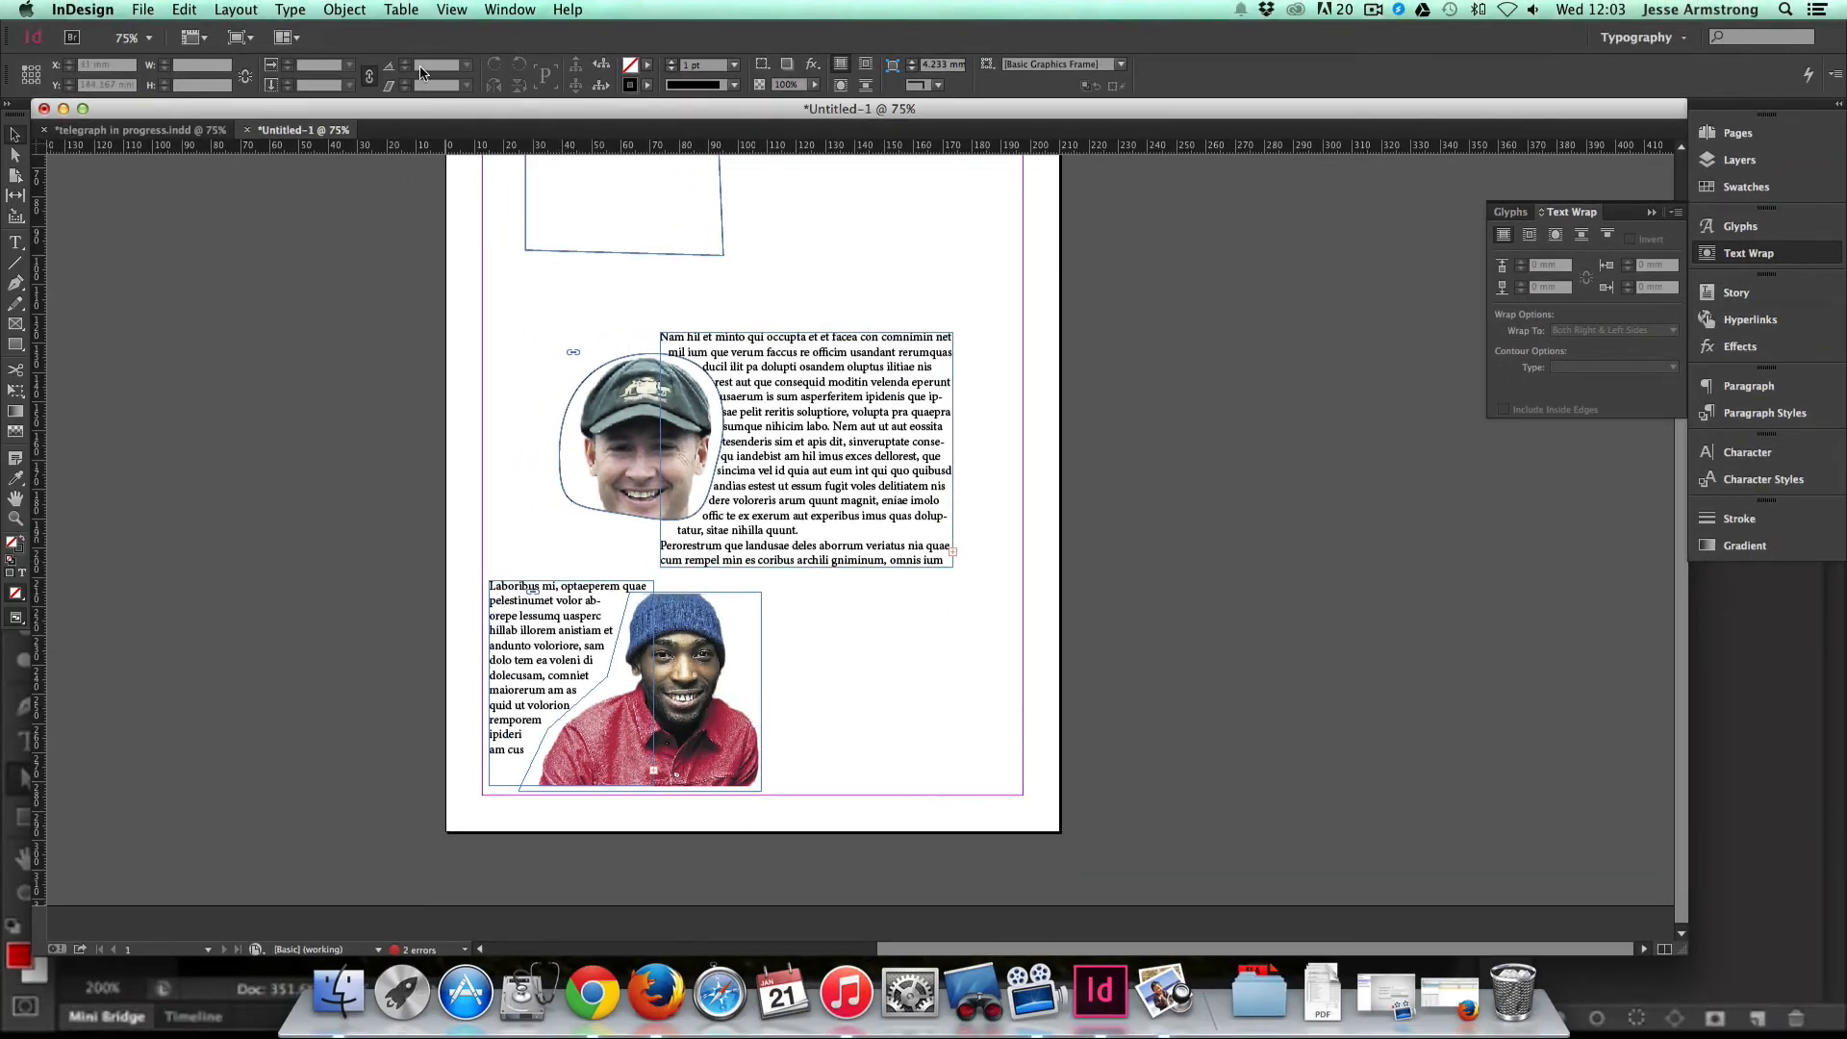
Step: Switch the screen mode to Preview and inspect the text wrap around both portraits
{"action": "left_click", "coordinate": [451, 10]}
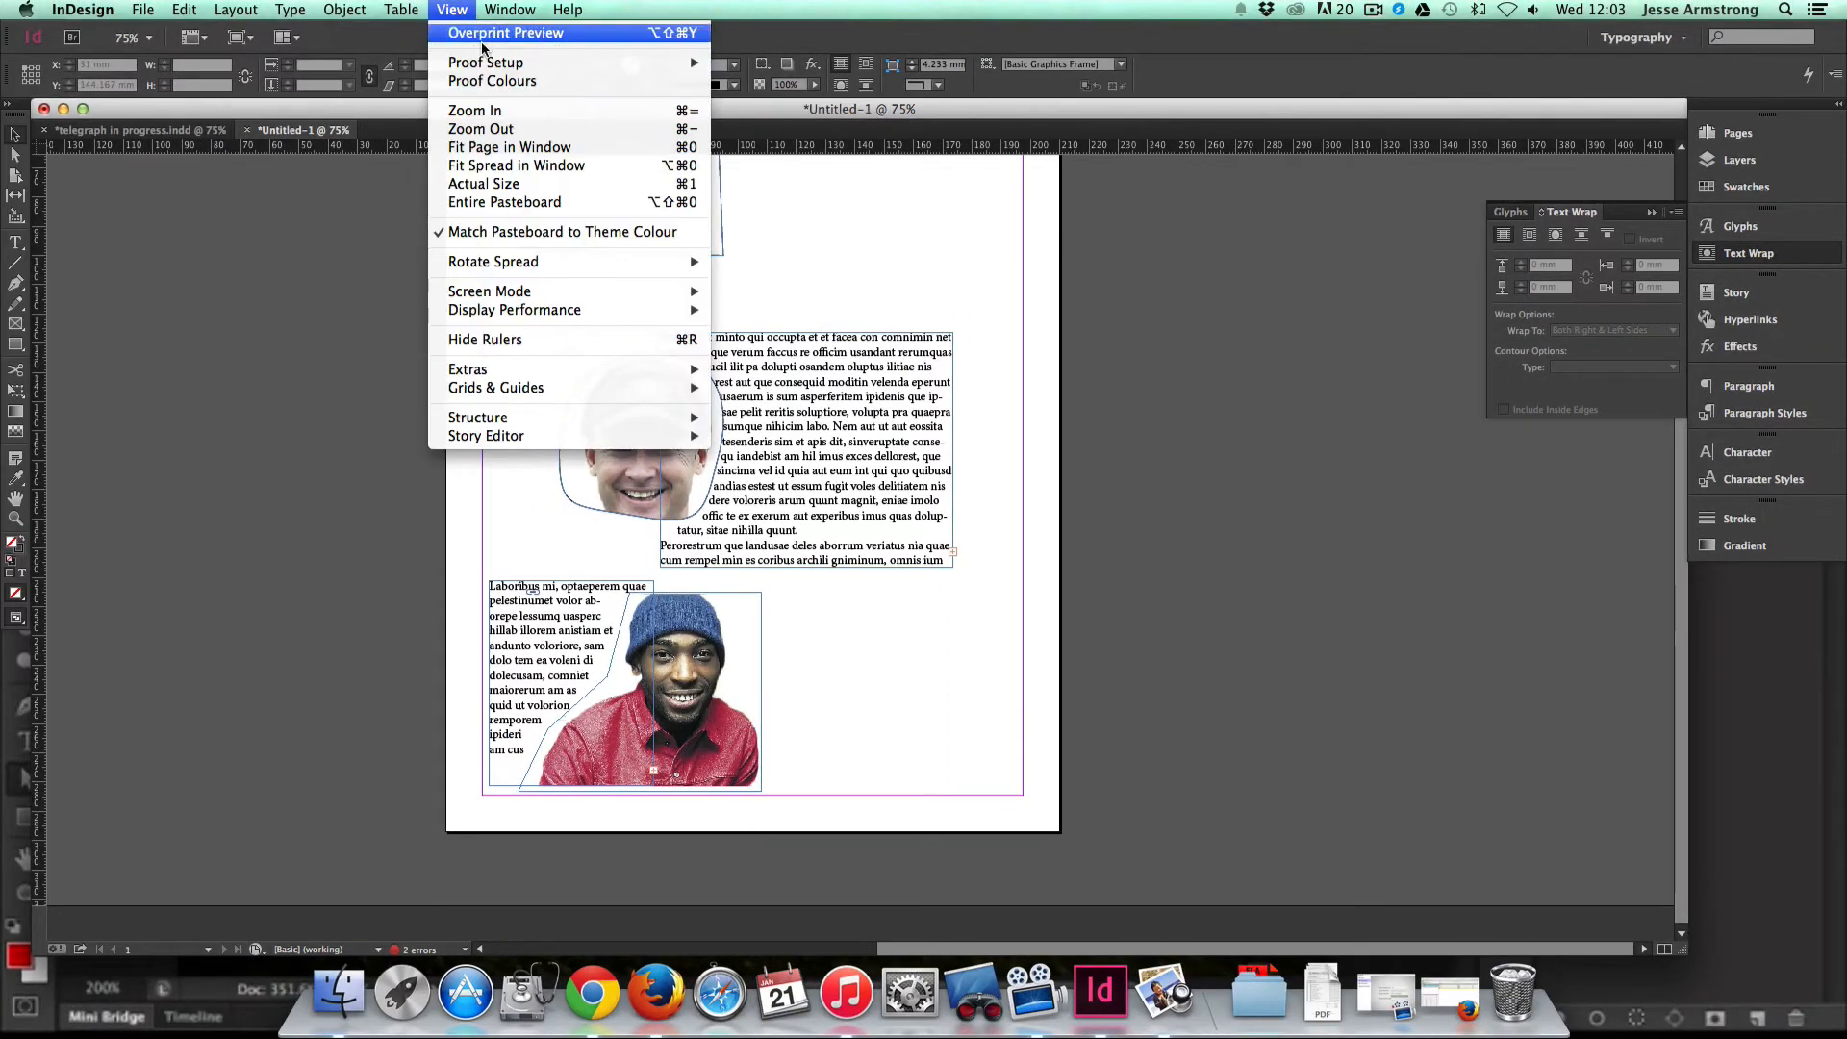
{"action": "mouse_move", "coordinate": [582, 294]}
{"action": "left_click", "coordinate": [756, 309]}
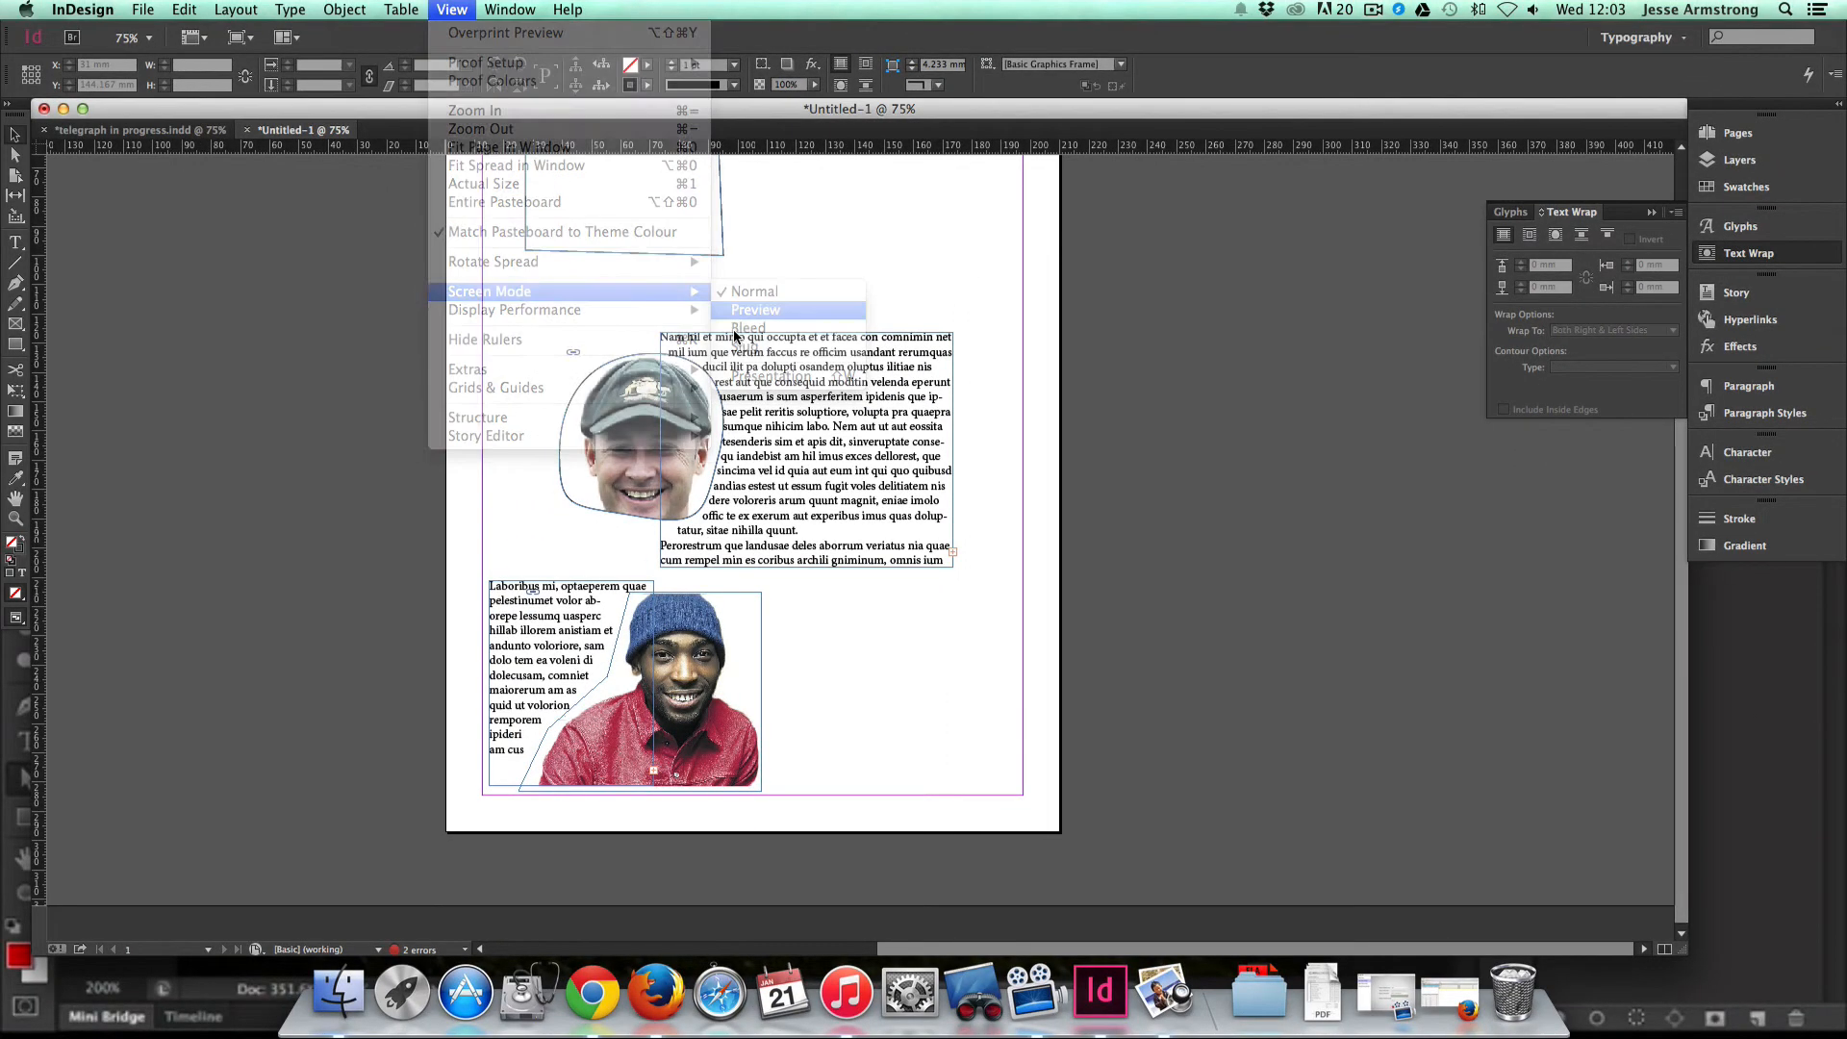
{"action": "key", "text": "super+equal"}
{"action": "key", "text": "super+equal"}
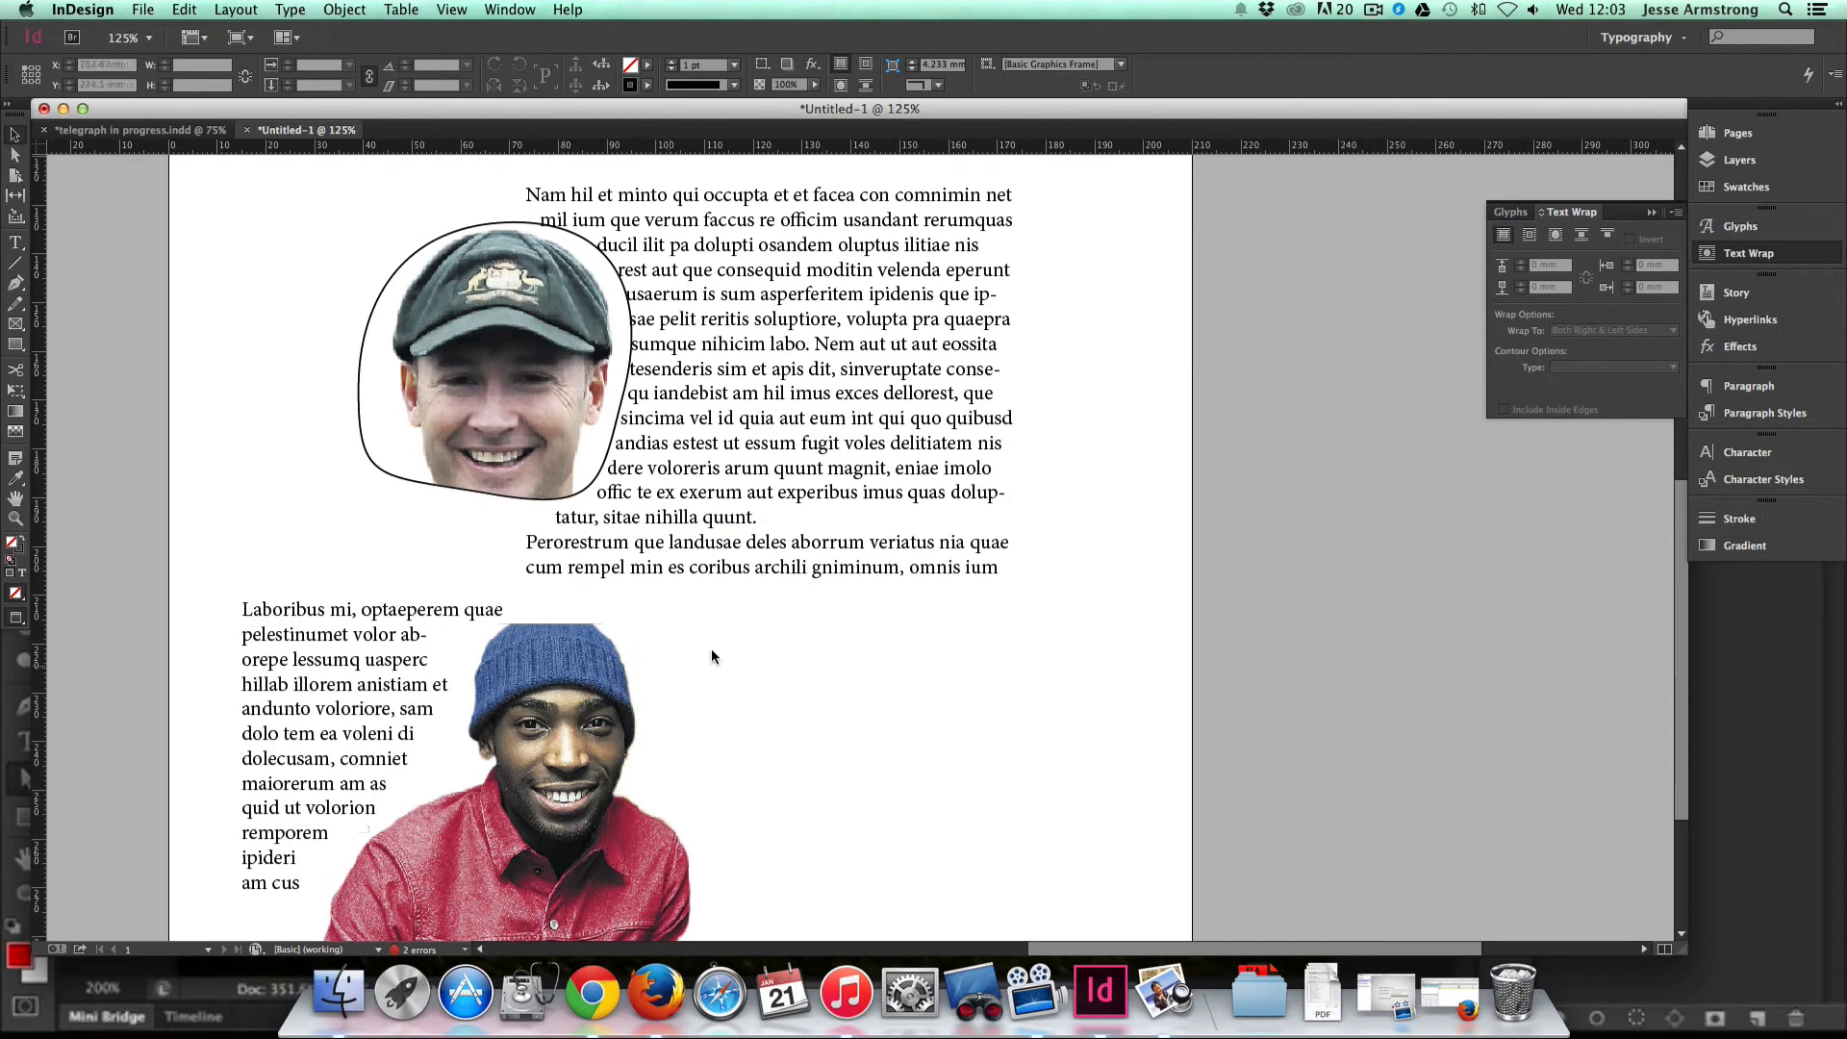
{"action": "scroll", "coordinate": [760, 626], "scroll_direction": "down", "scroll_amount": 3}
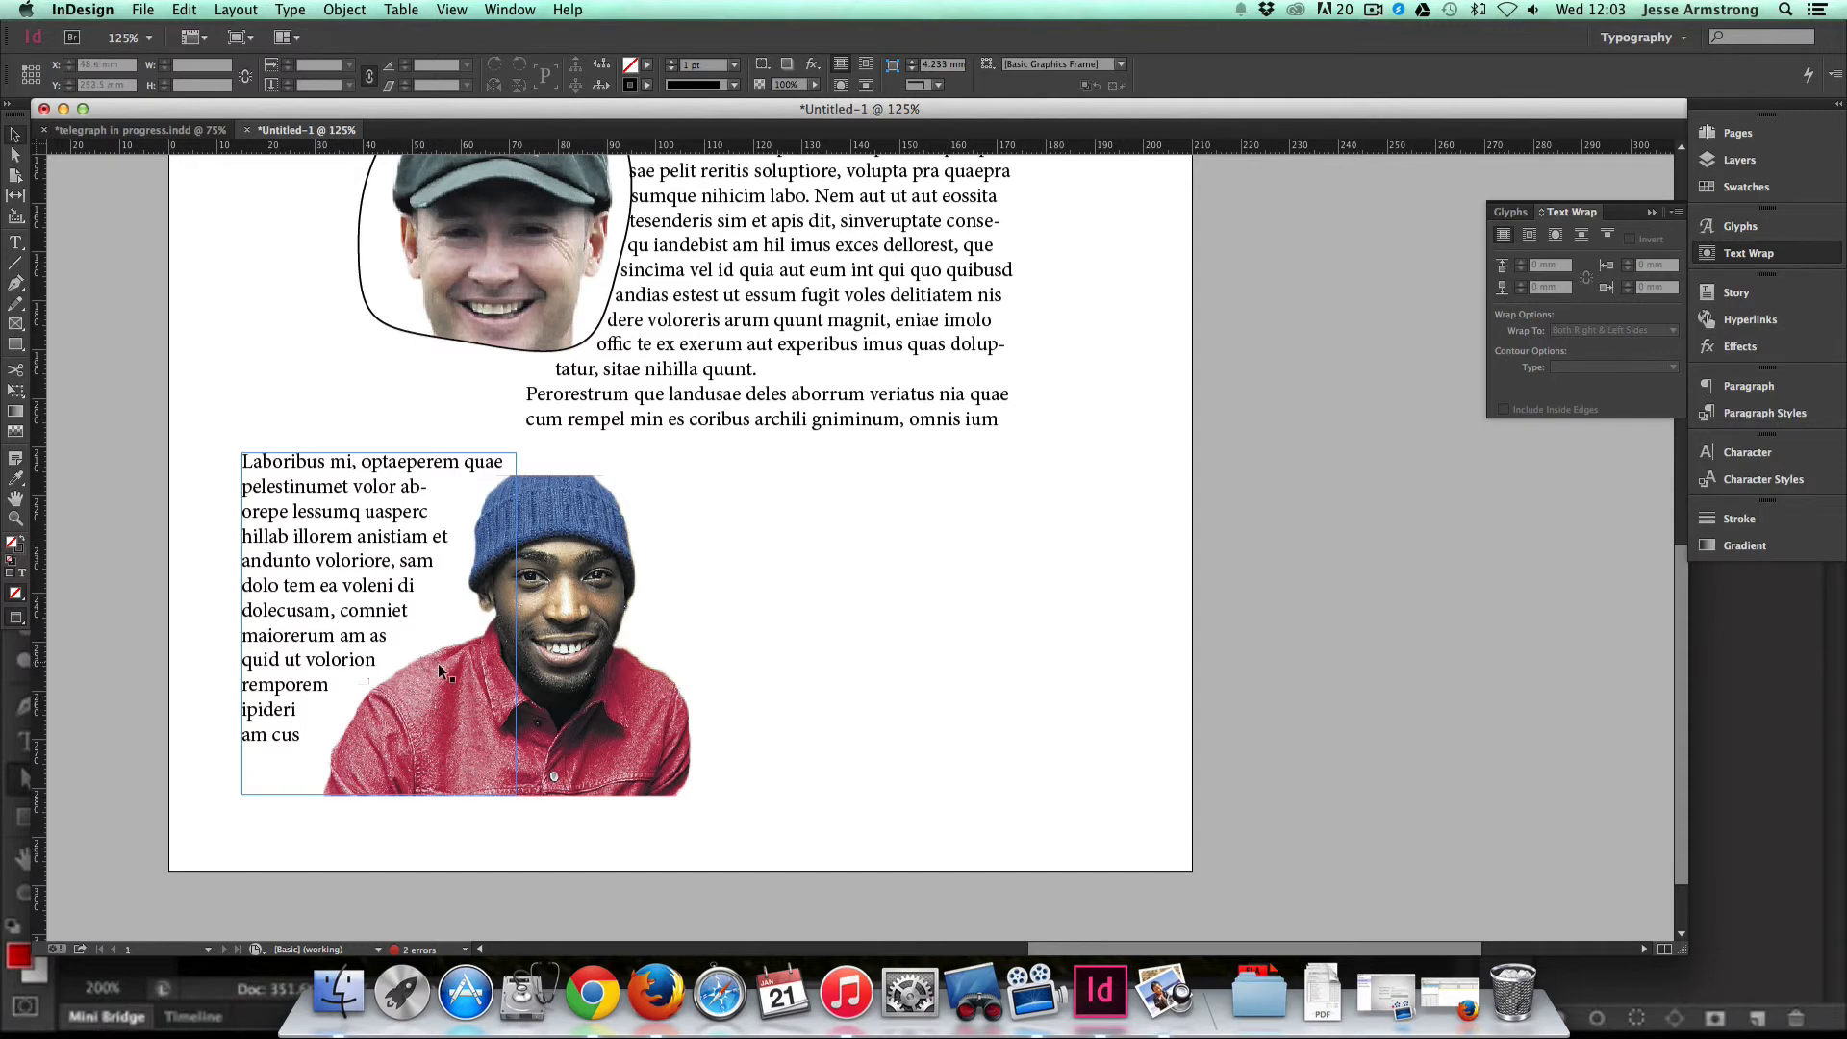
Step: Set the beanie portrait's text wrap offset to 4 mm and deselect the image
{"action": "left_click", "coordinate": [599, 683]}
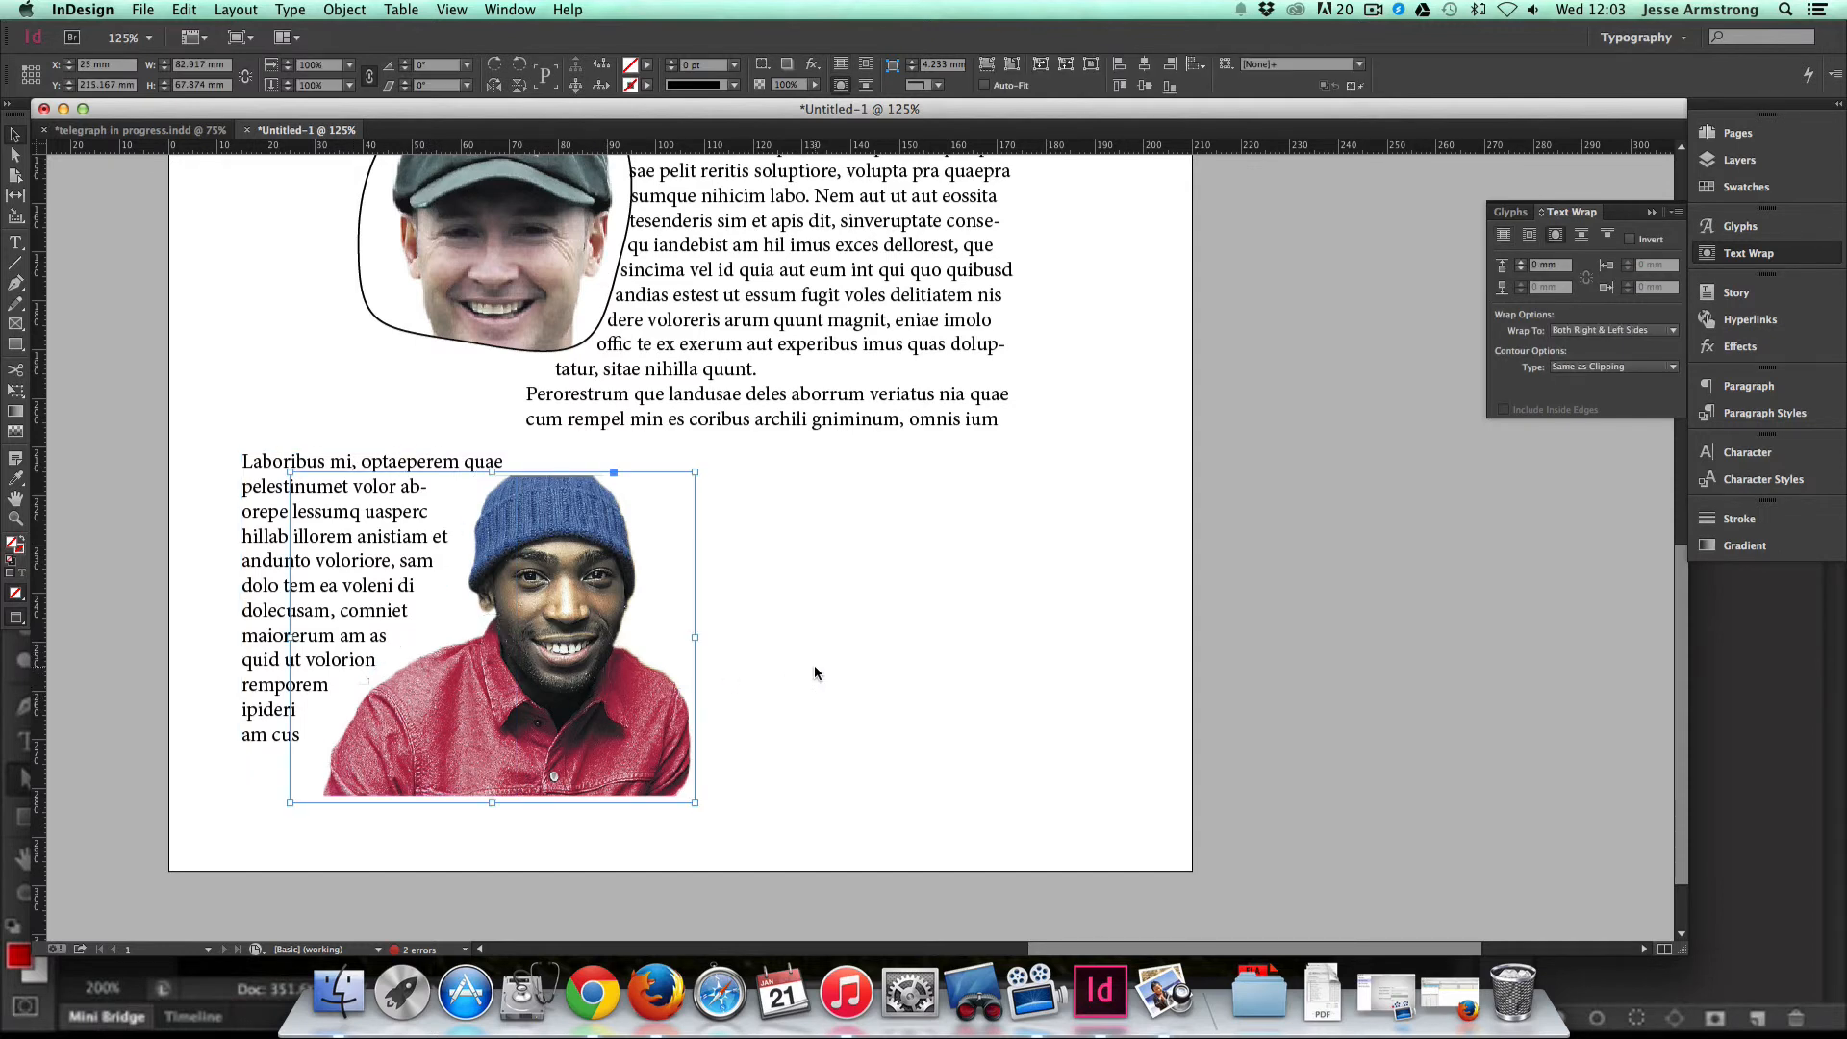
{"action": "left_click", "coordinate": [1521, 266]}
{"action": "left_click", "coordinate": [1521, 266]}
{"action": "left_click", "coordinate": [1521, 267]}
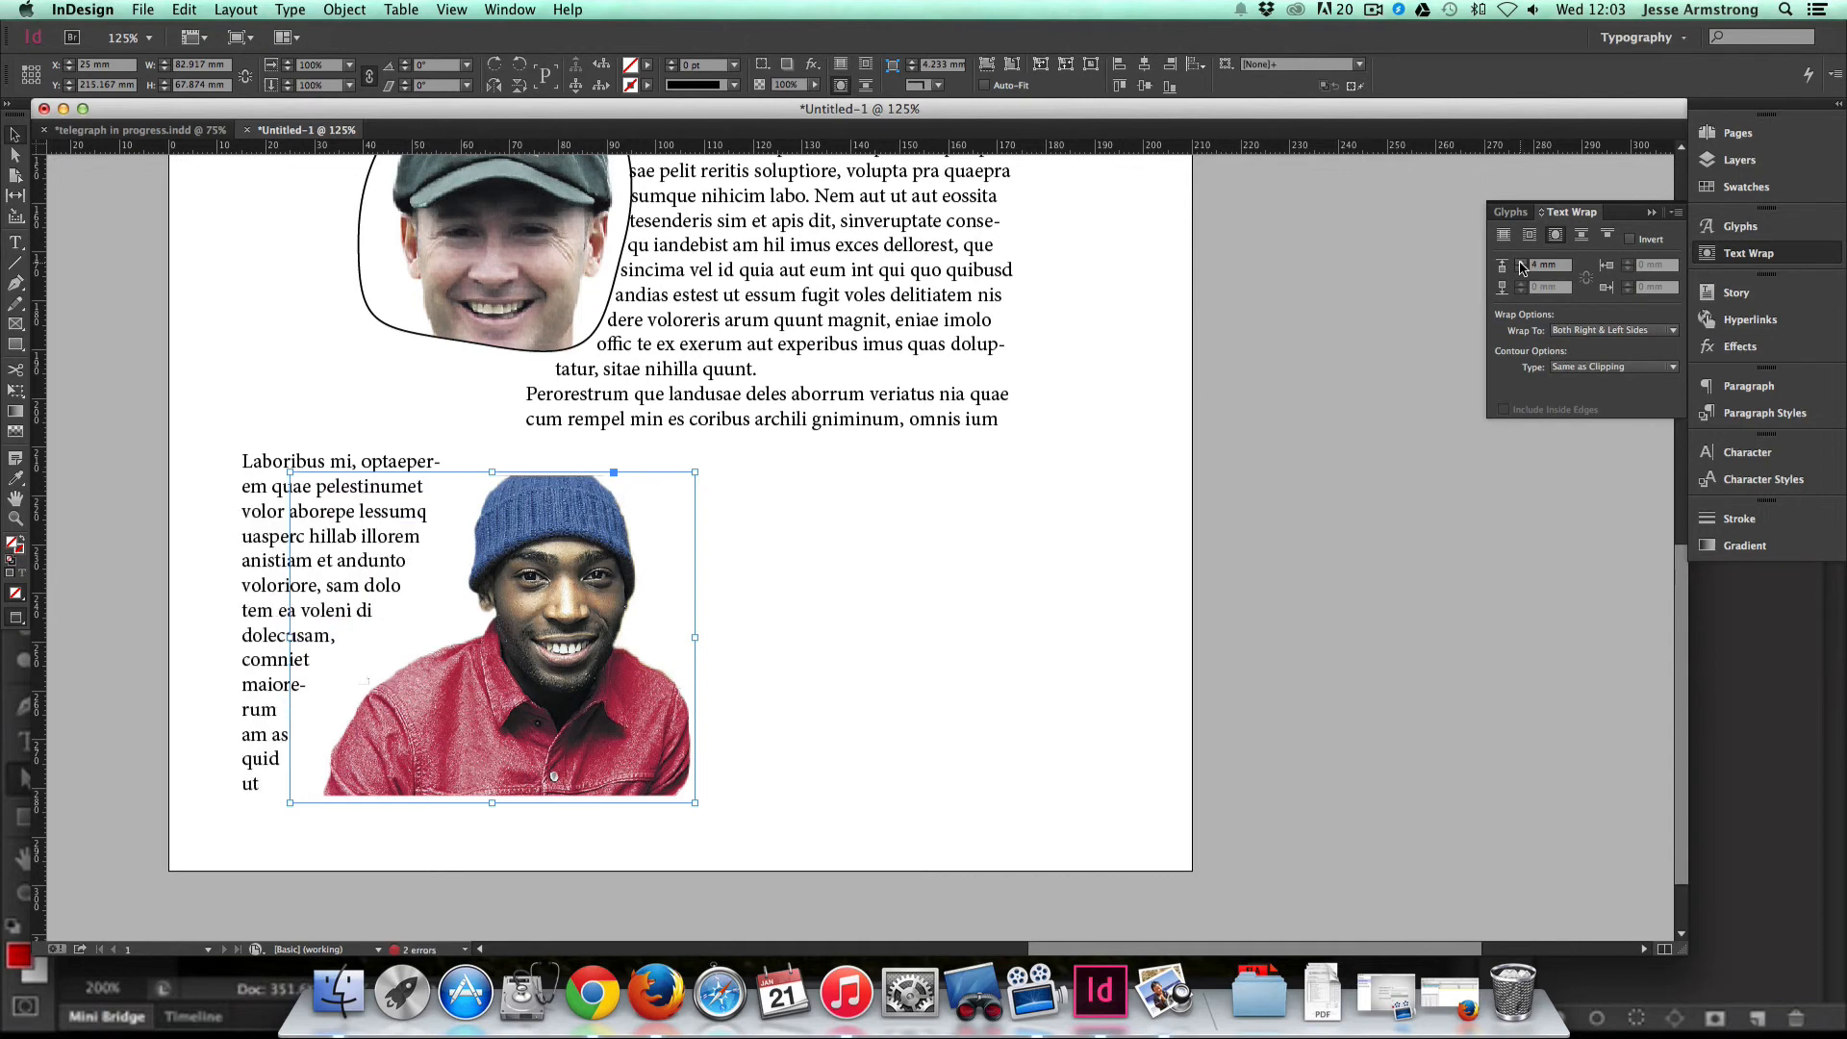
{"action": "left_click", "coordinate": [1010, 624]}
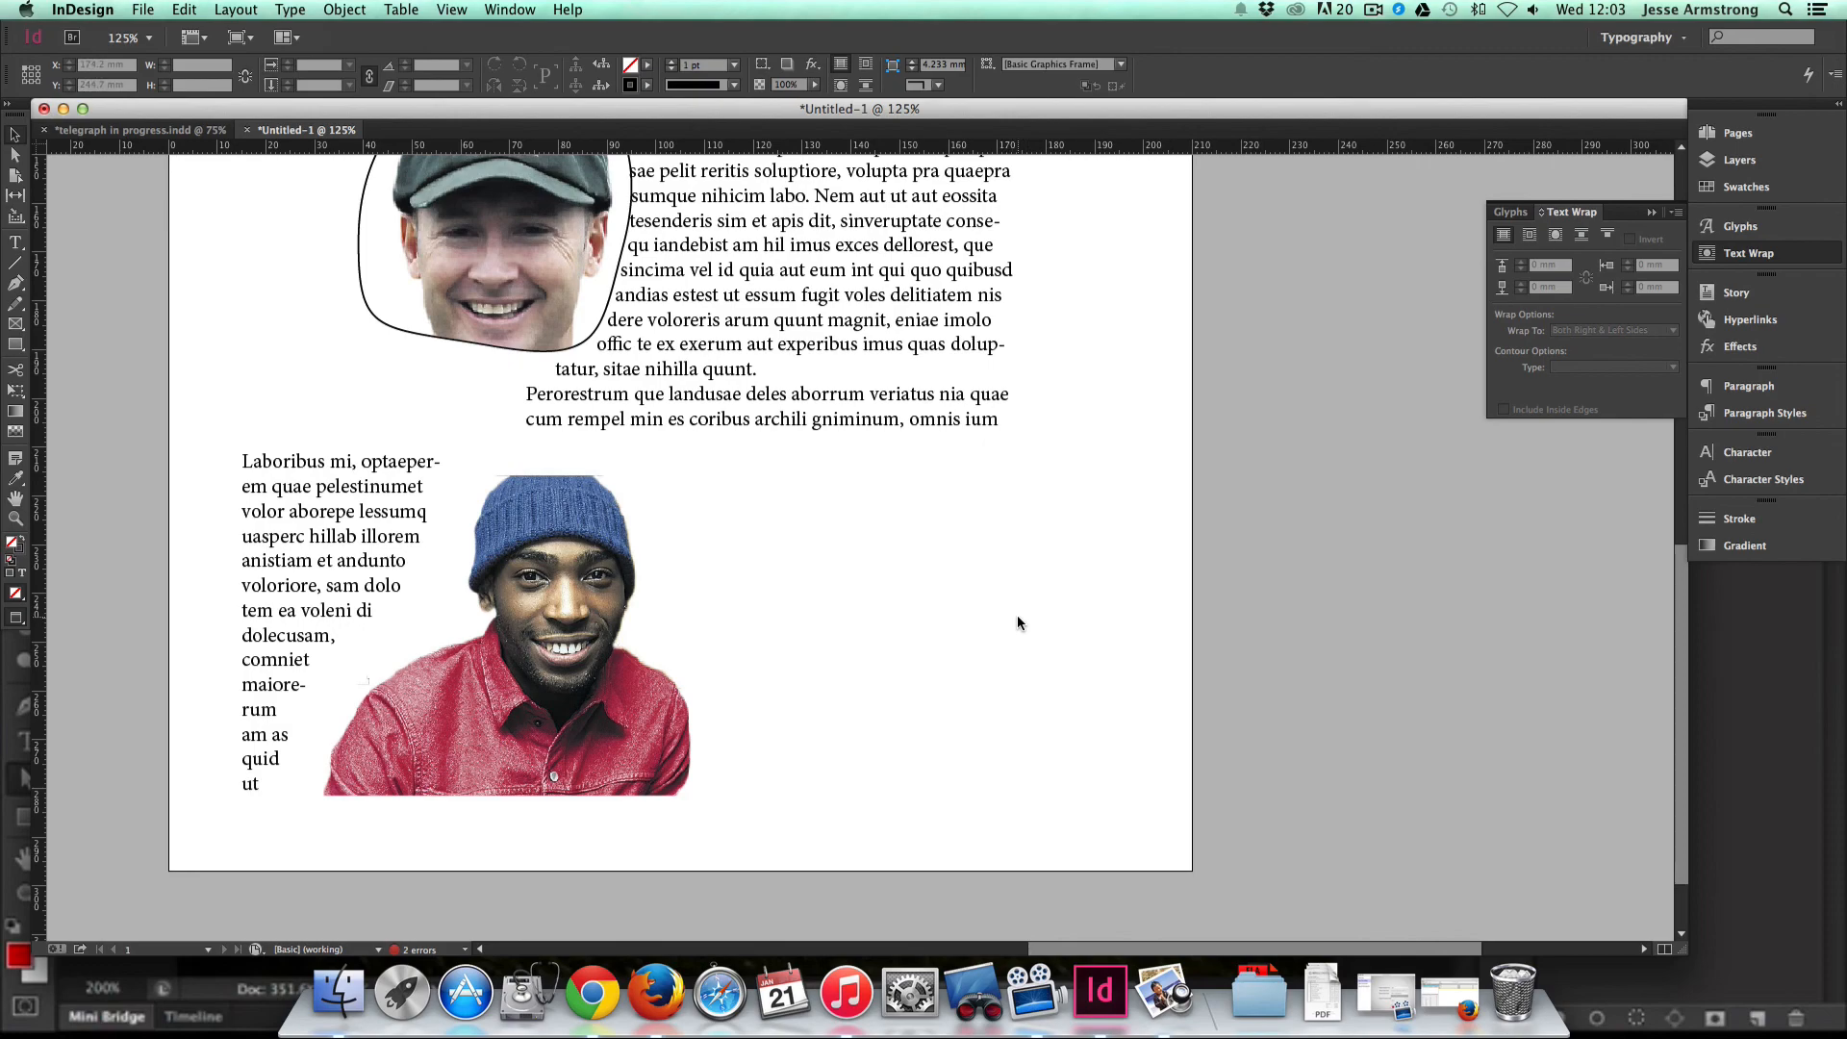